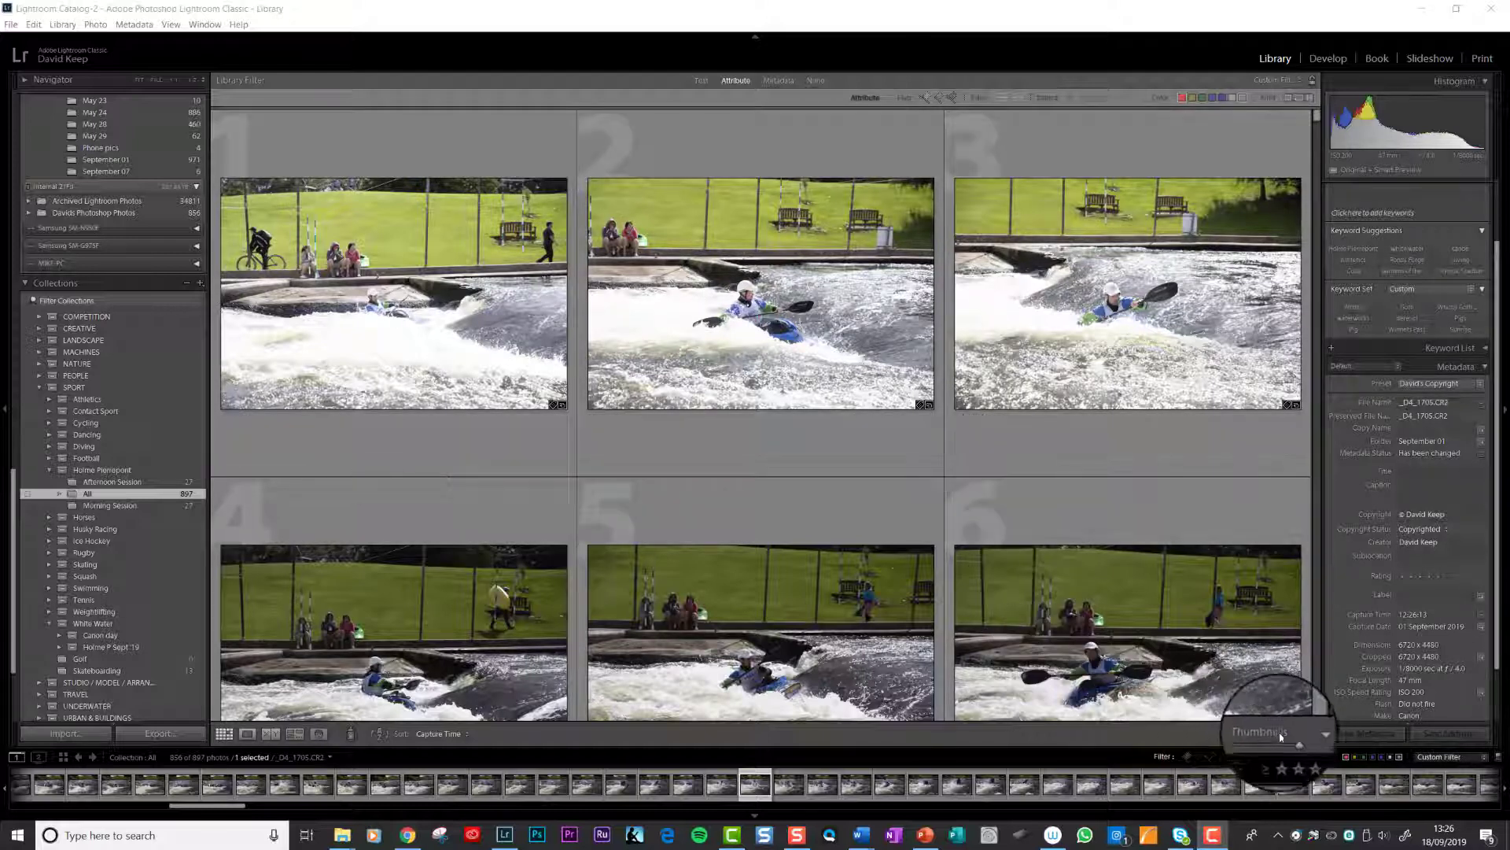
Adjust the grid's thumbnail size and hide both side panels to widen the photo grid
mouse_move(1293, 743)
mouse_down()
mouse_move(1246, 740)
mouse_move(1315, 740)
mouse_up()
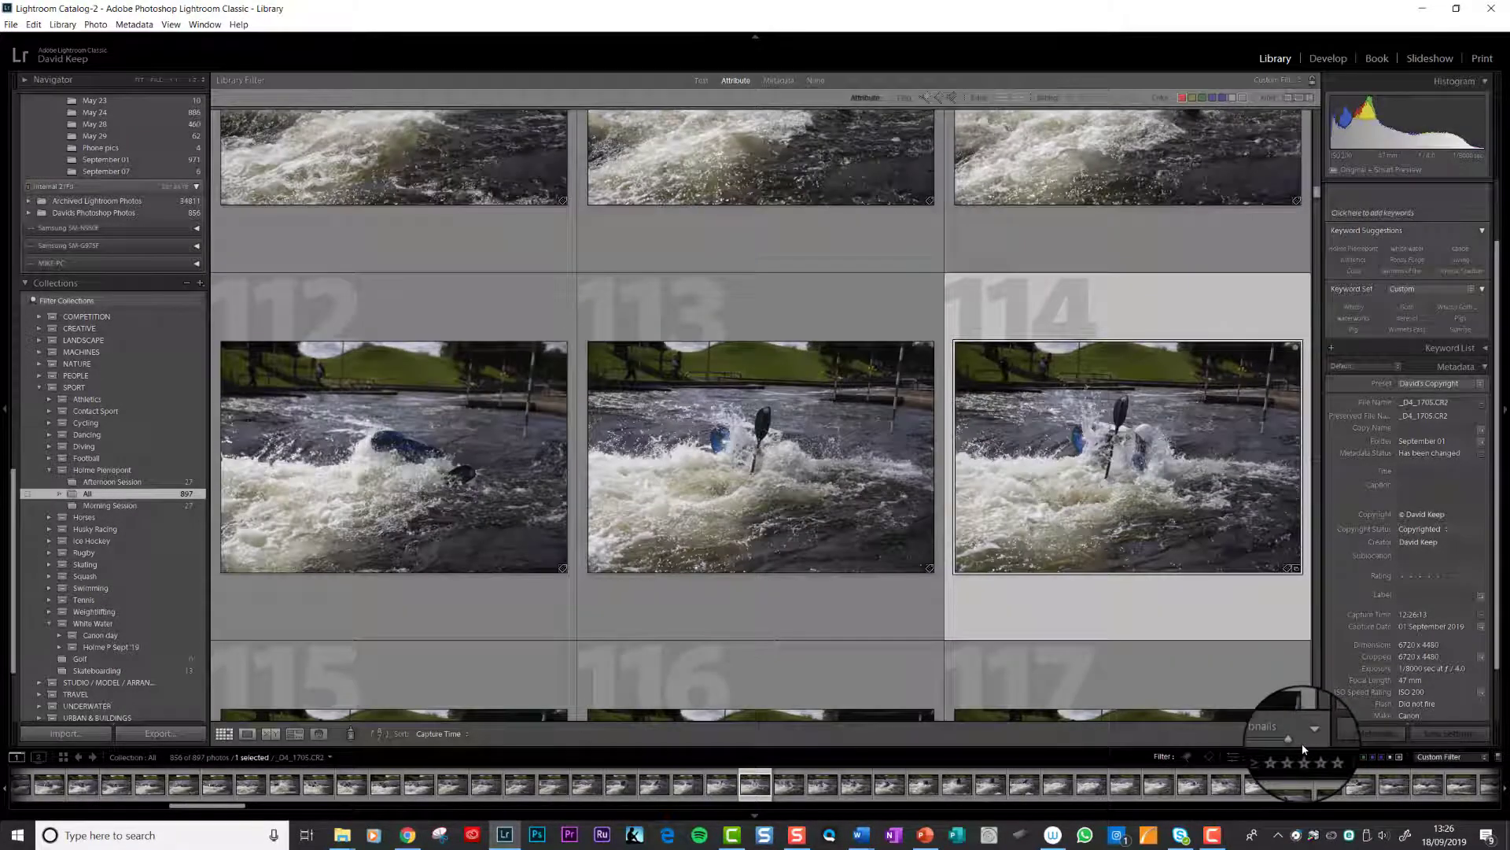
scroll(1226, 234, up, 5)
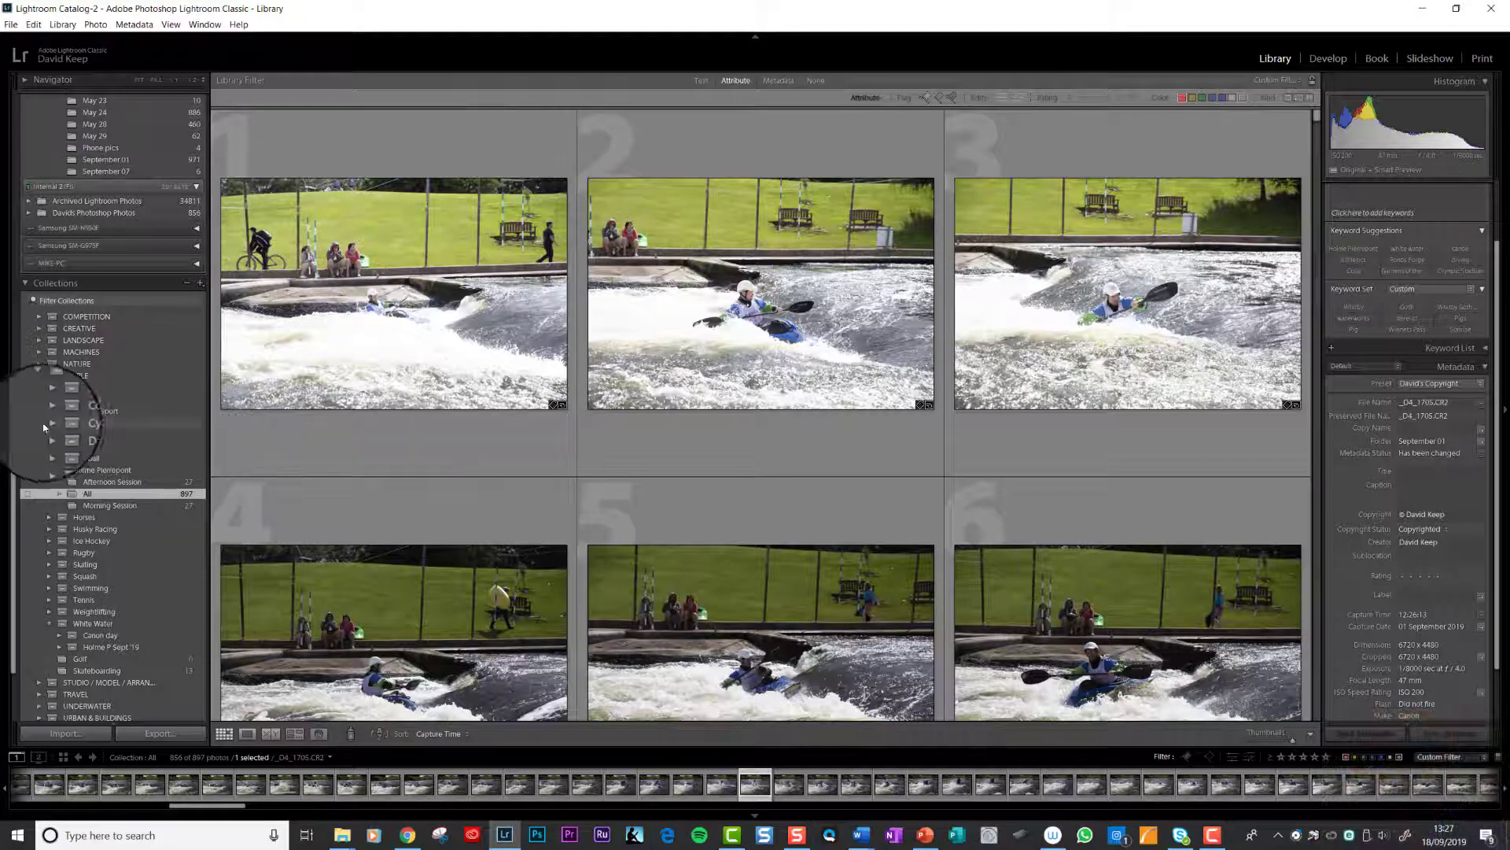
click(5, 409)
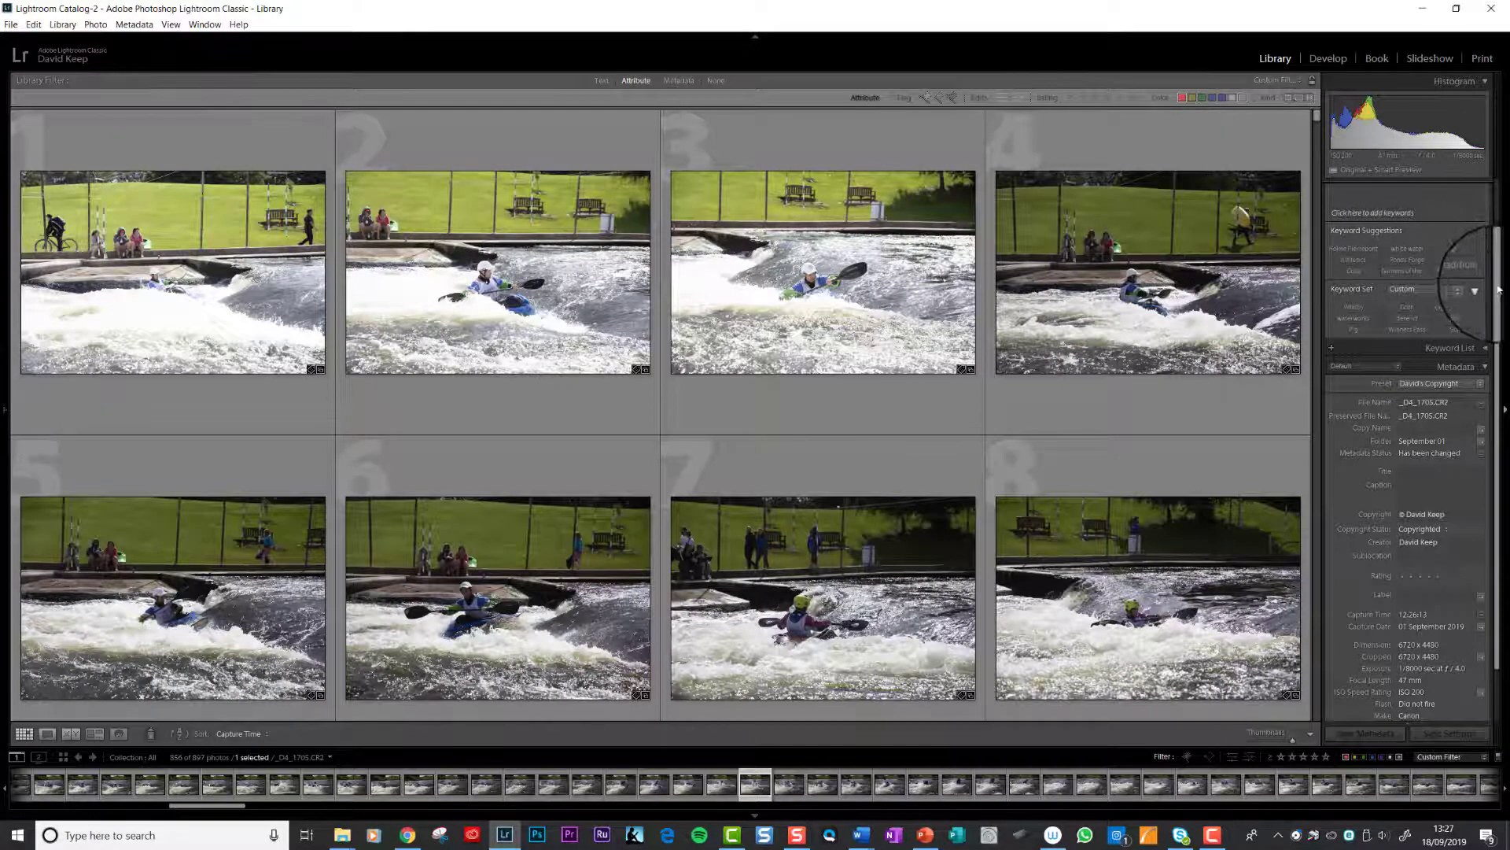
click(1505, 411)
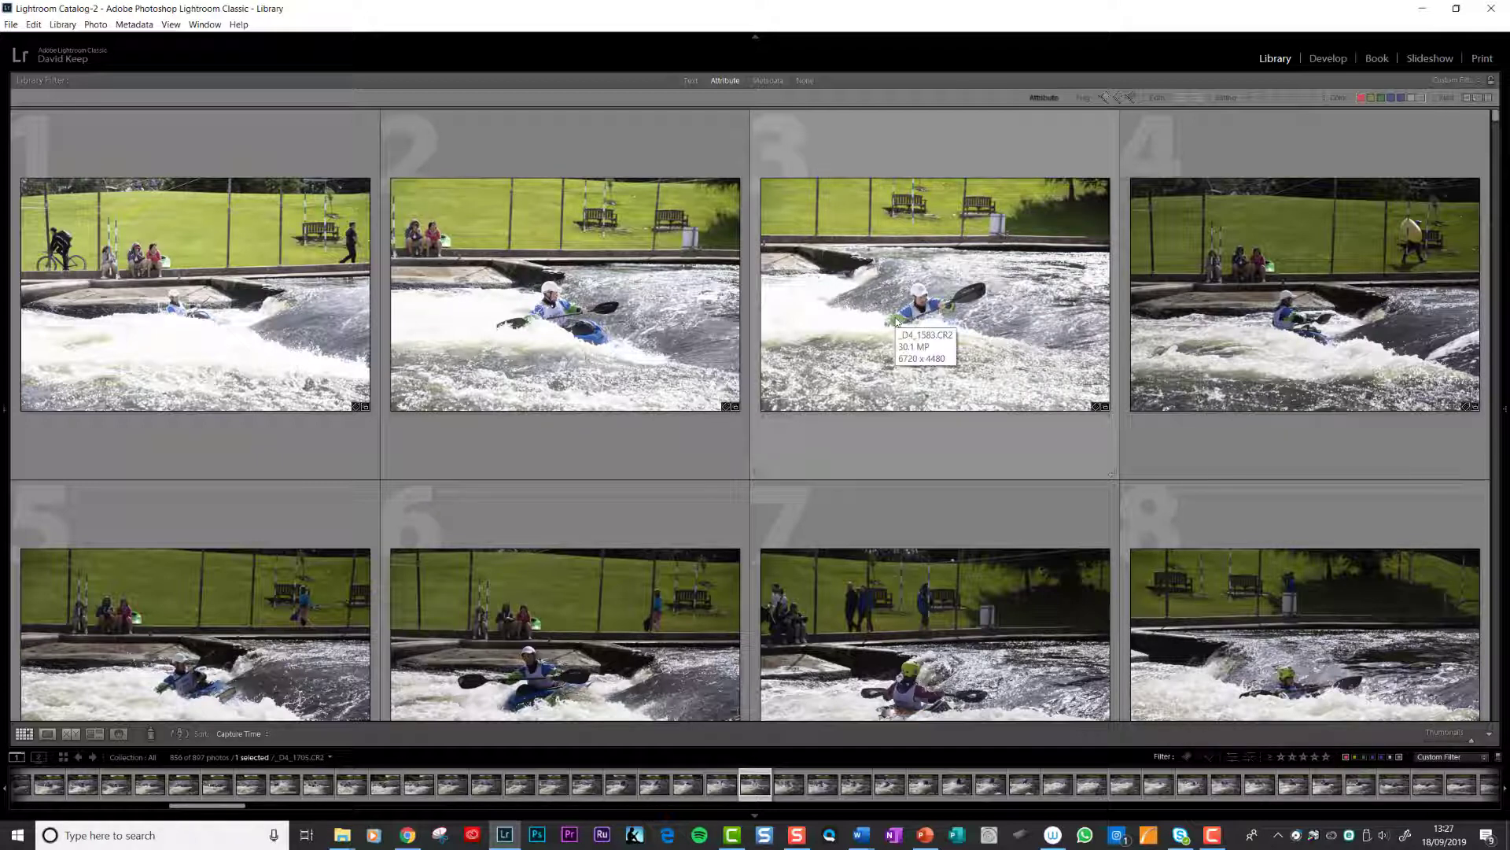
Assign the Red color label to photo 3, the kayaker in the top row of the grid
click(895, 268)
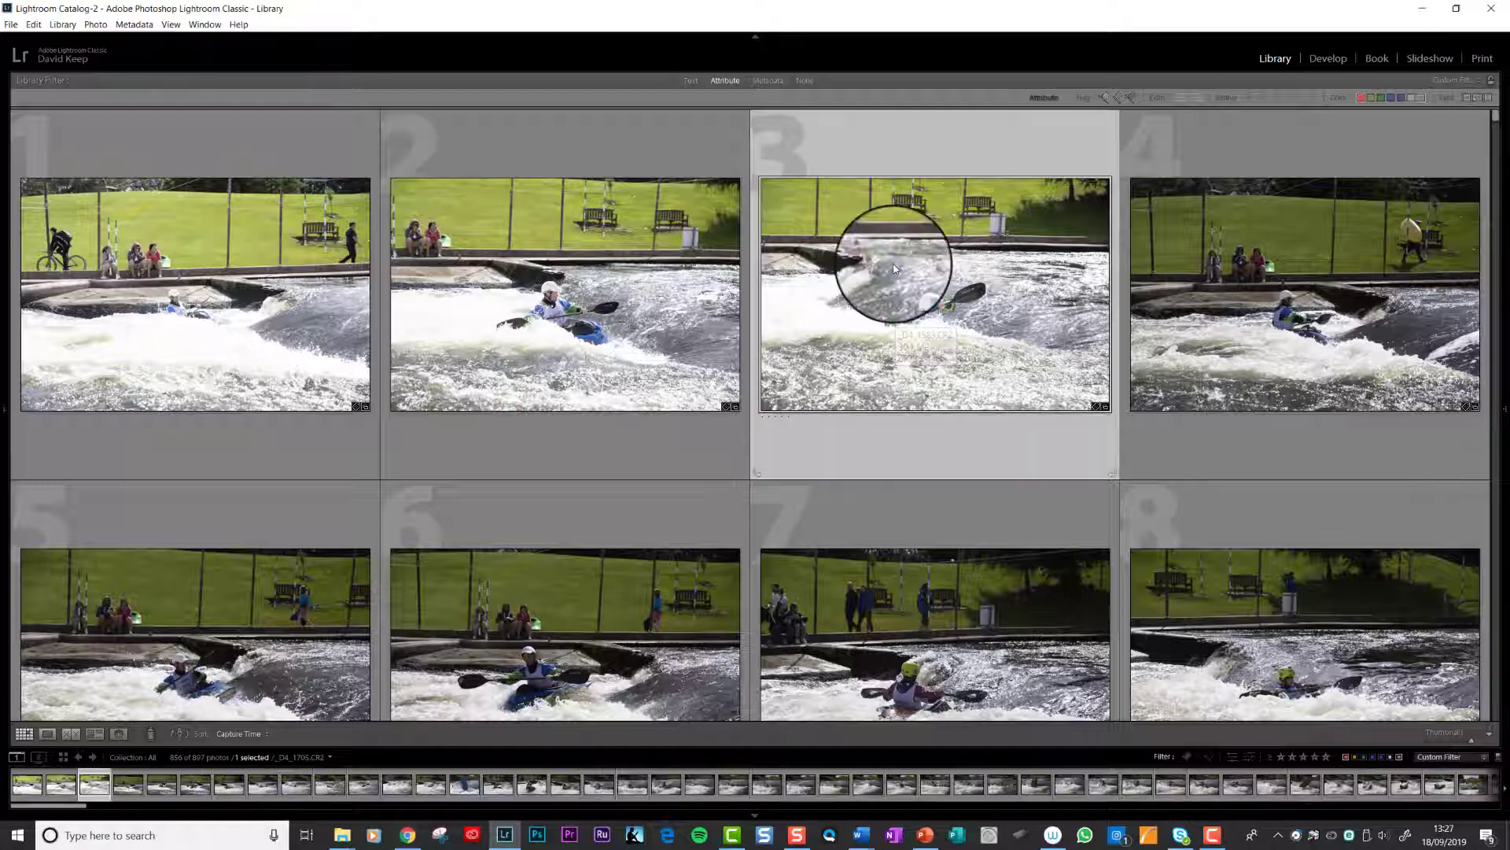
right_click(894, 269)
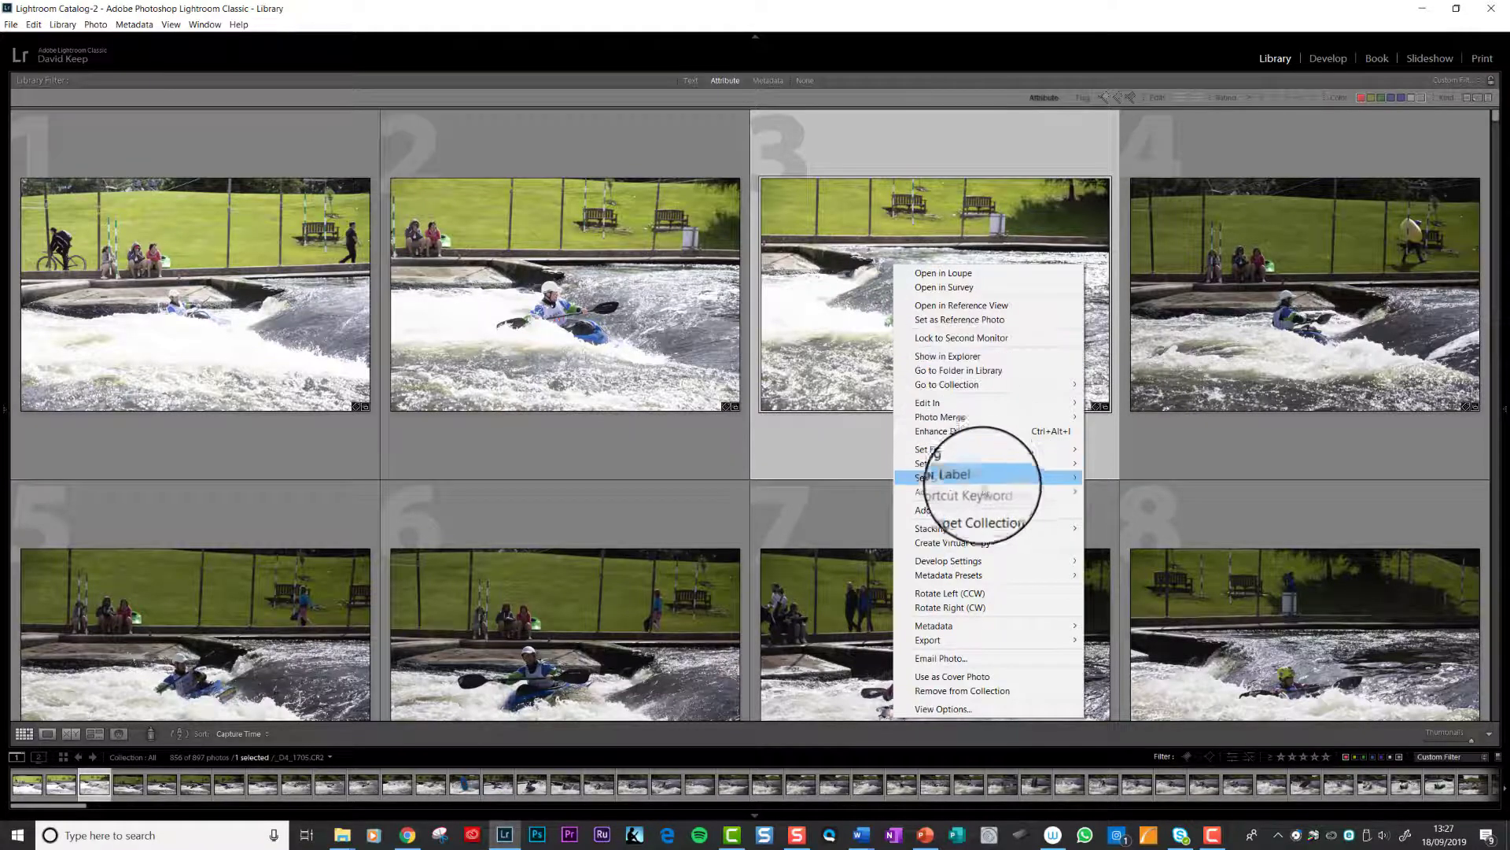
mouse_move(984, 486)
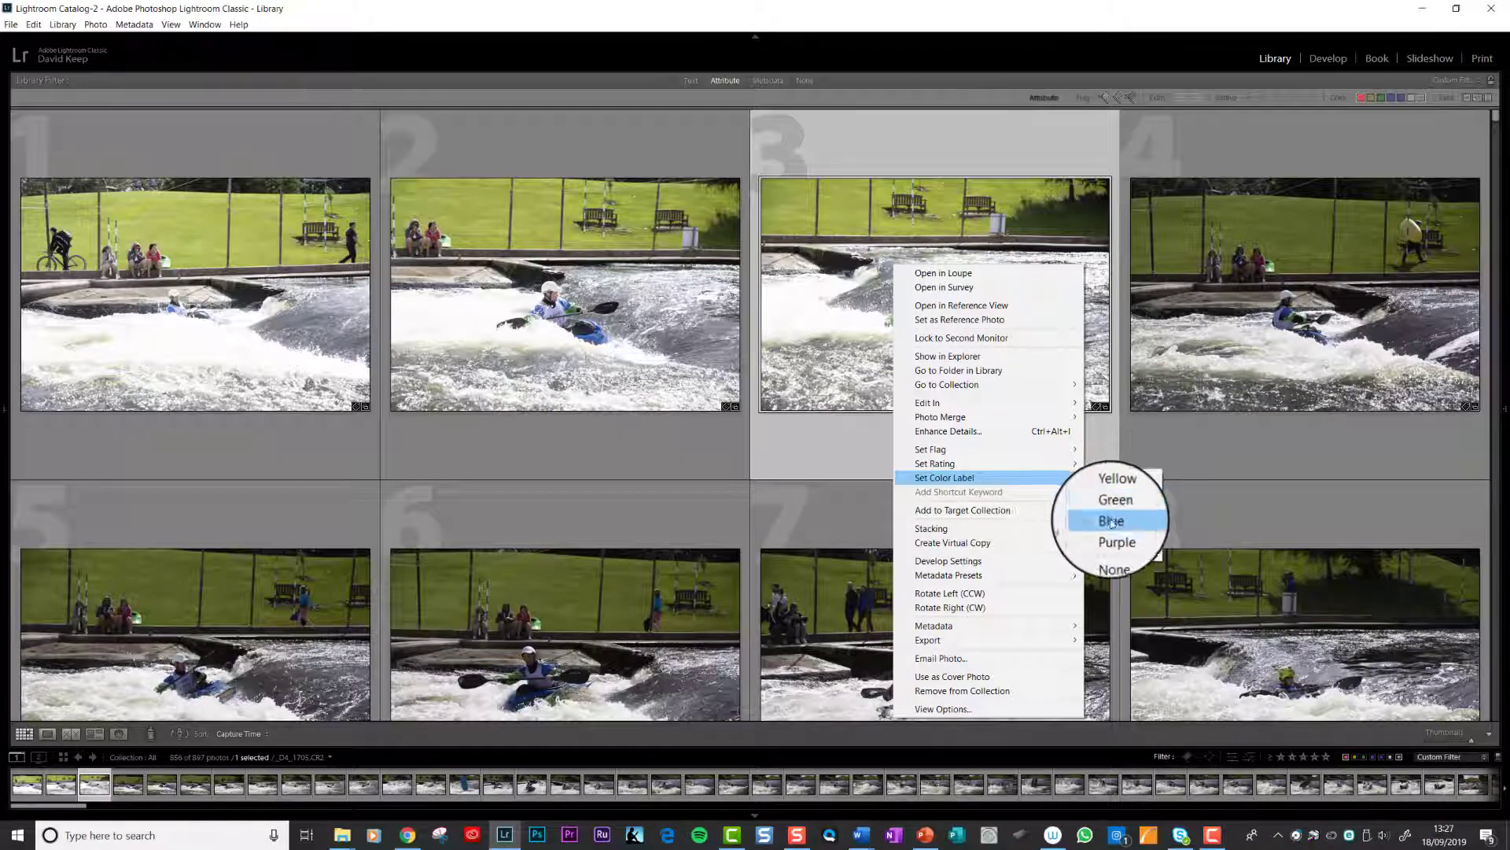
click(1110, 480)
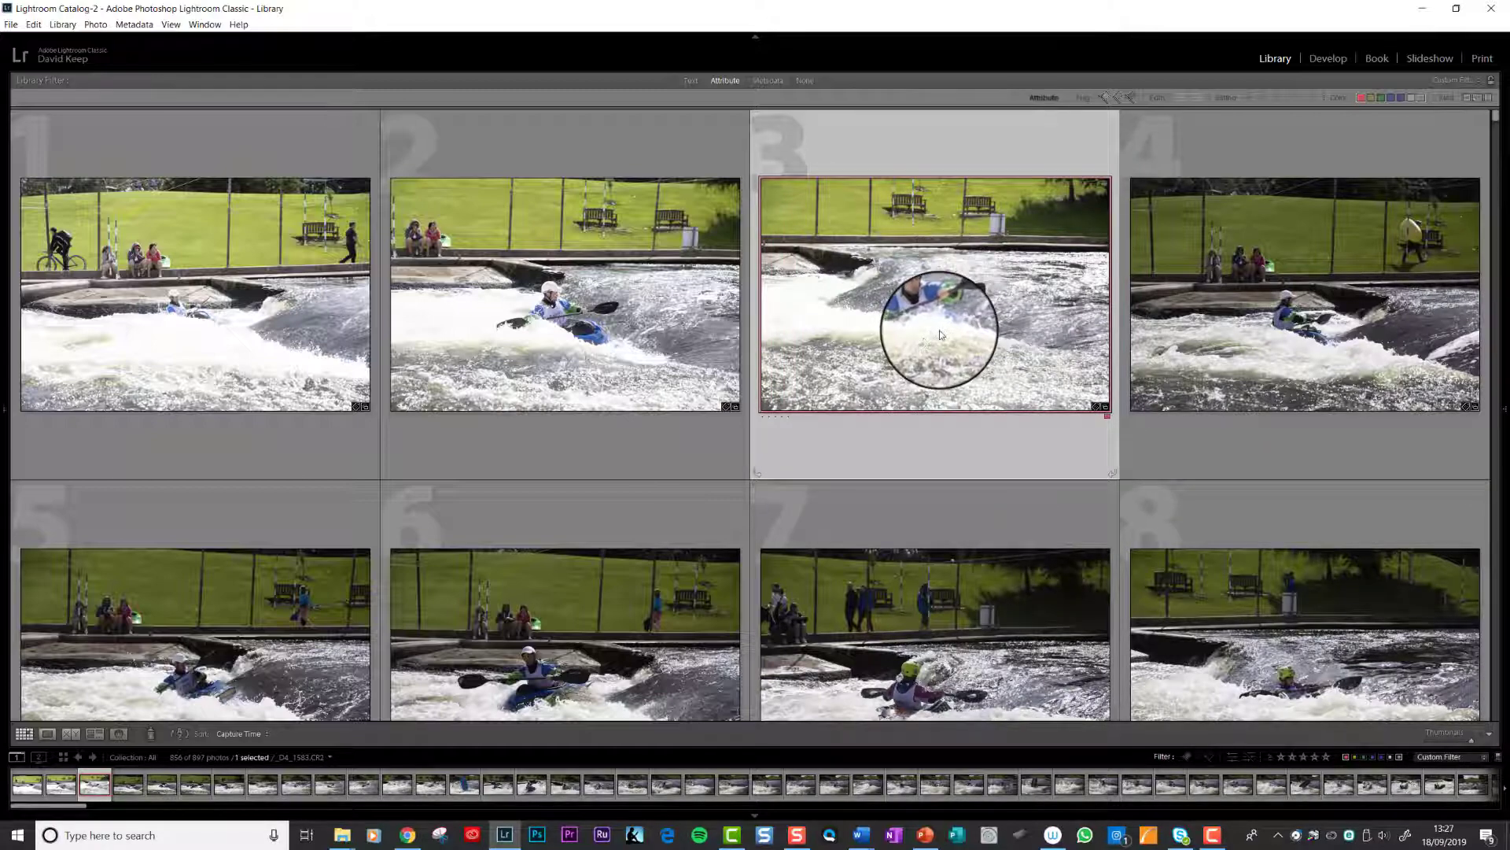
Assign the Red color label to photo 6, the white-helmeted kayaker facing the camera
scroll(939, 329, down, 3)
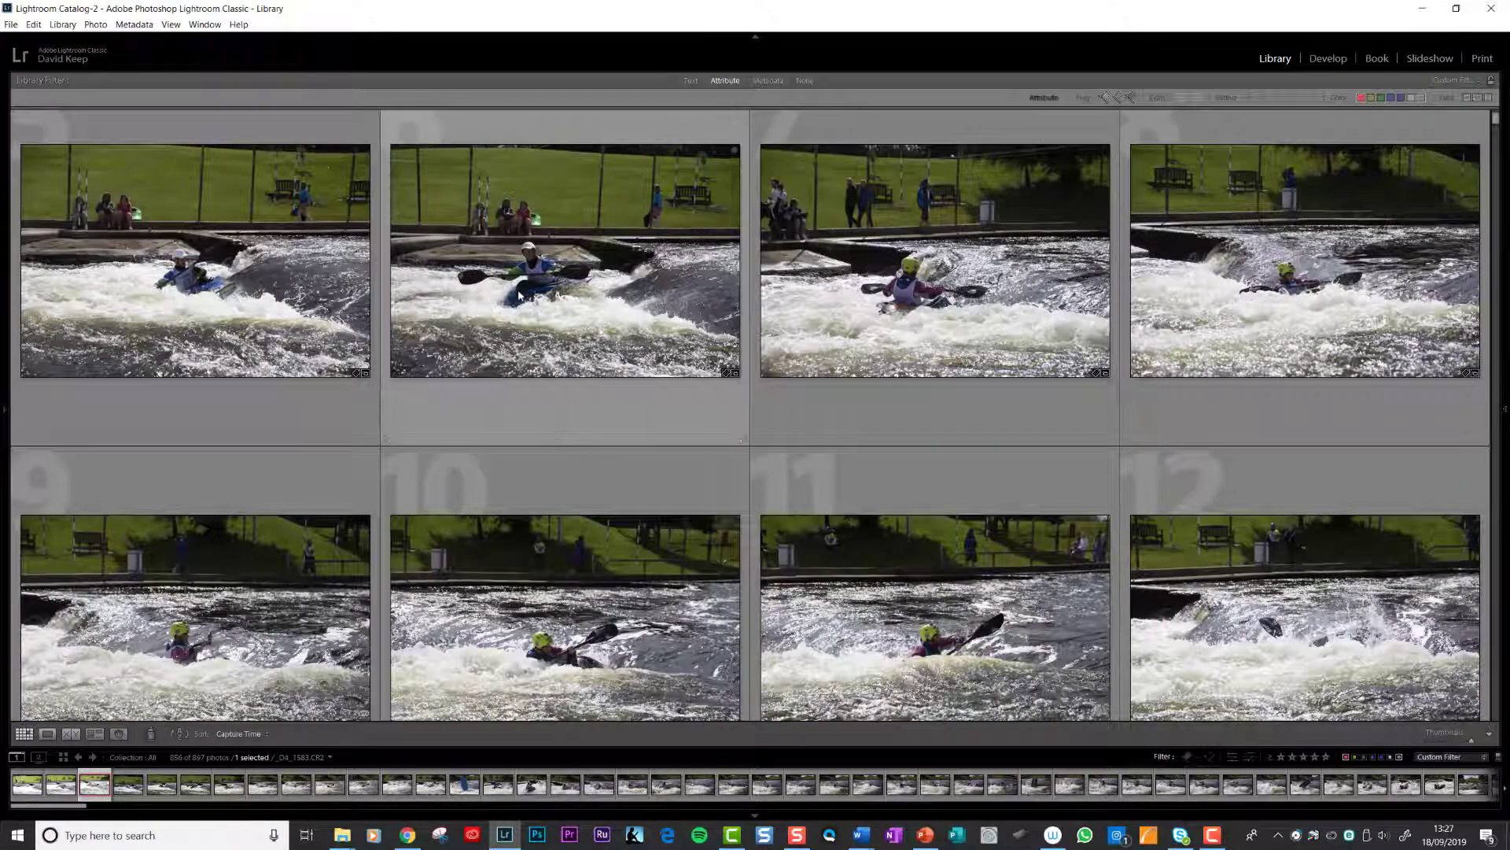
click(519, 295)
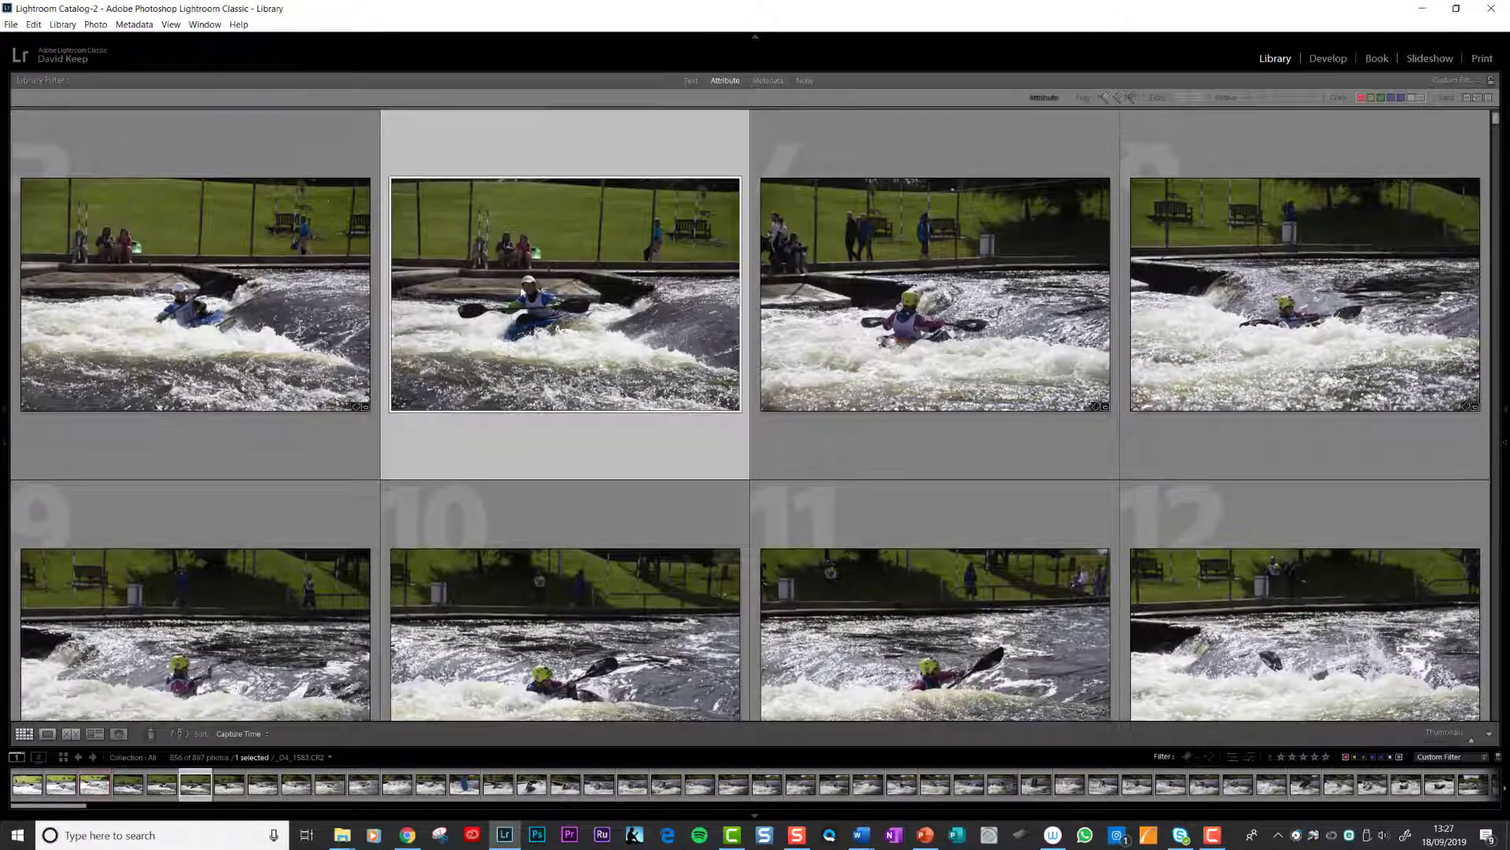
right_click(550, 329)
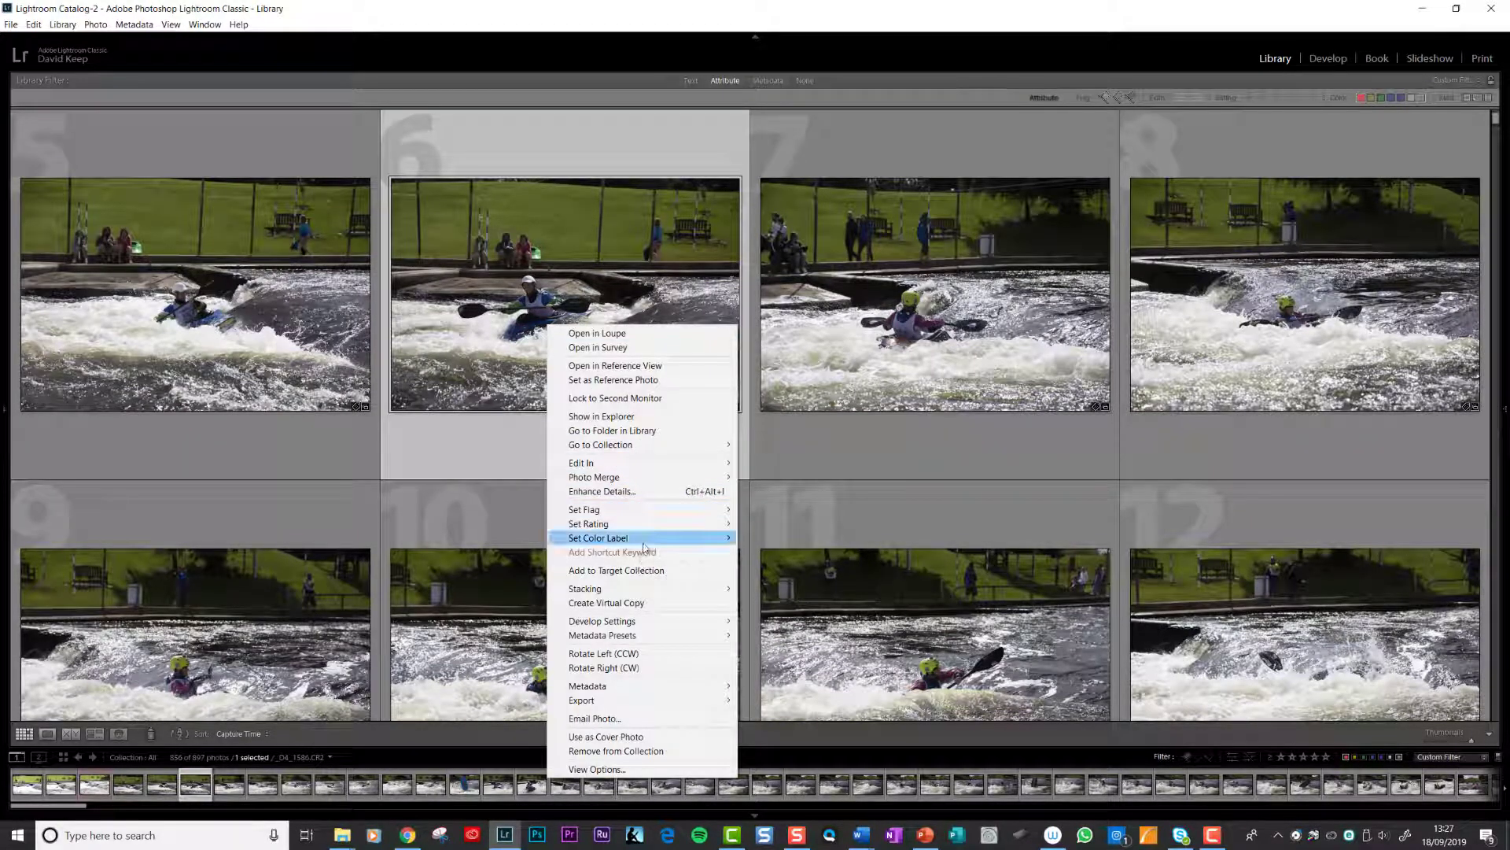
mouse_move(645, 542)
click(774, 540)
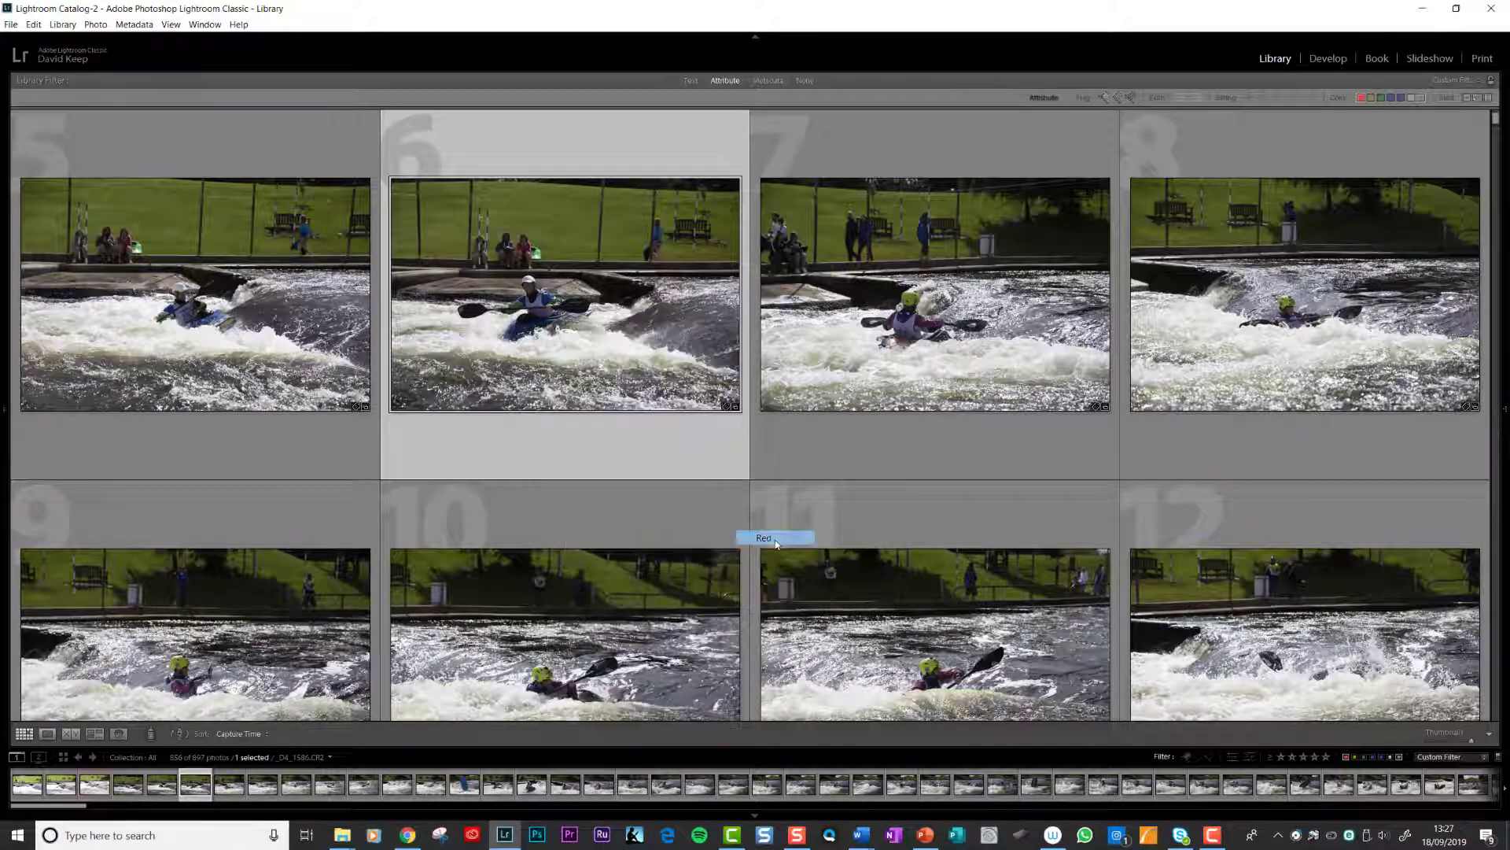
Assign the Red color label to photo 14, the shot of the upended blue kayak
scroll(796, 409, down, 5)
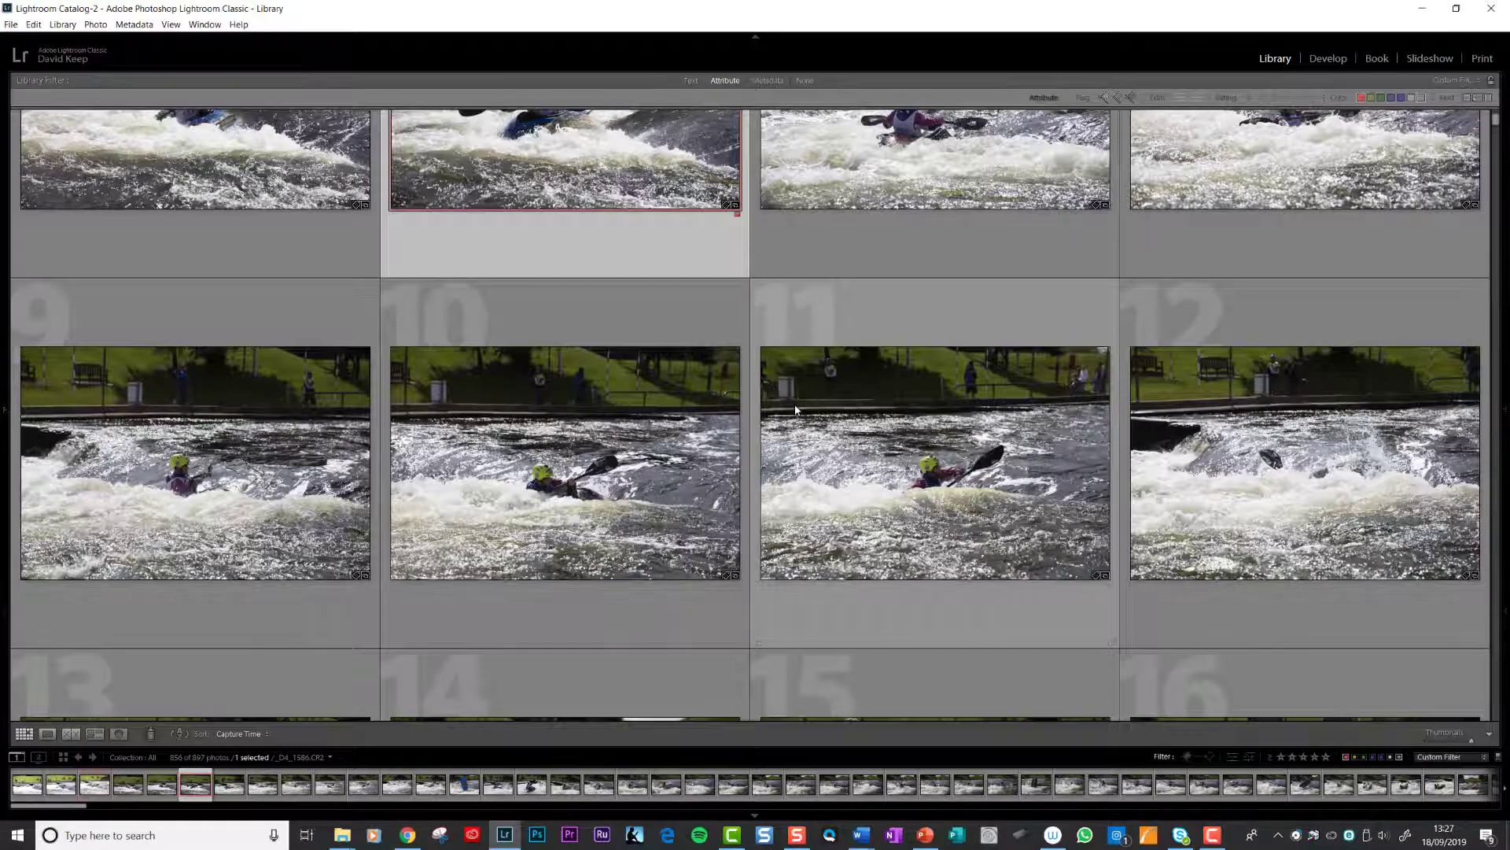
scroll(796, 409, down, 3)
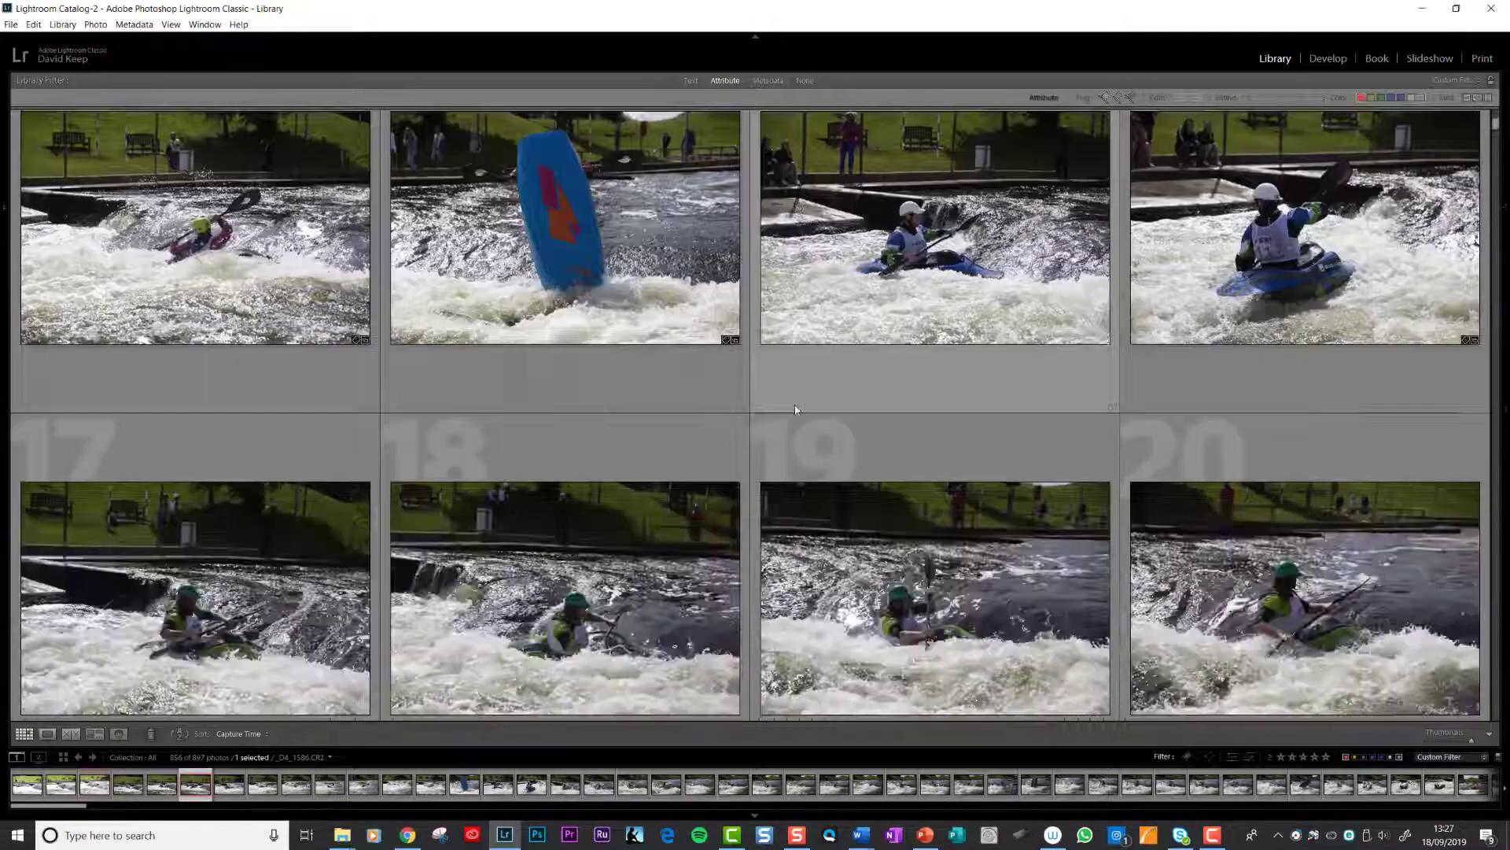
scroll(794, 404, up, 3)
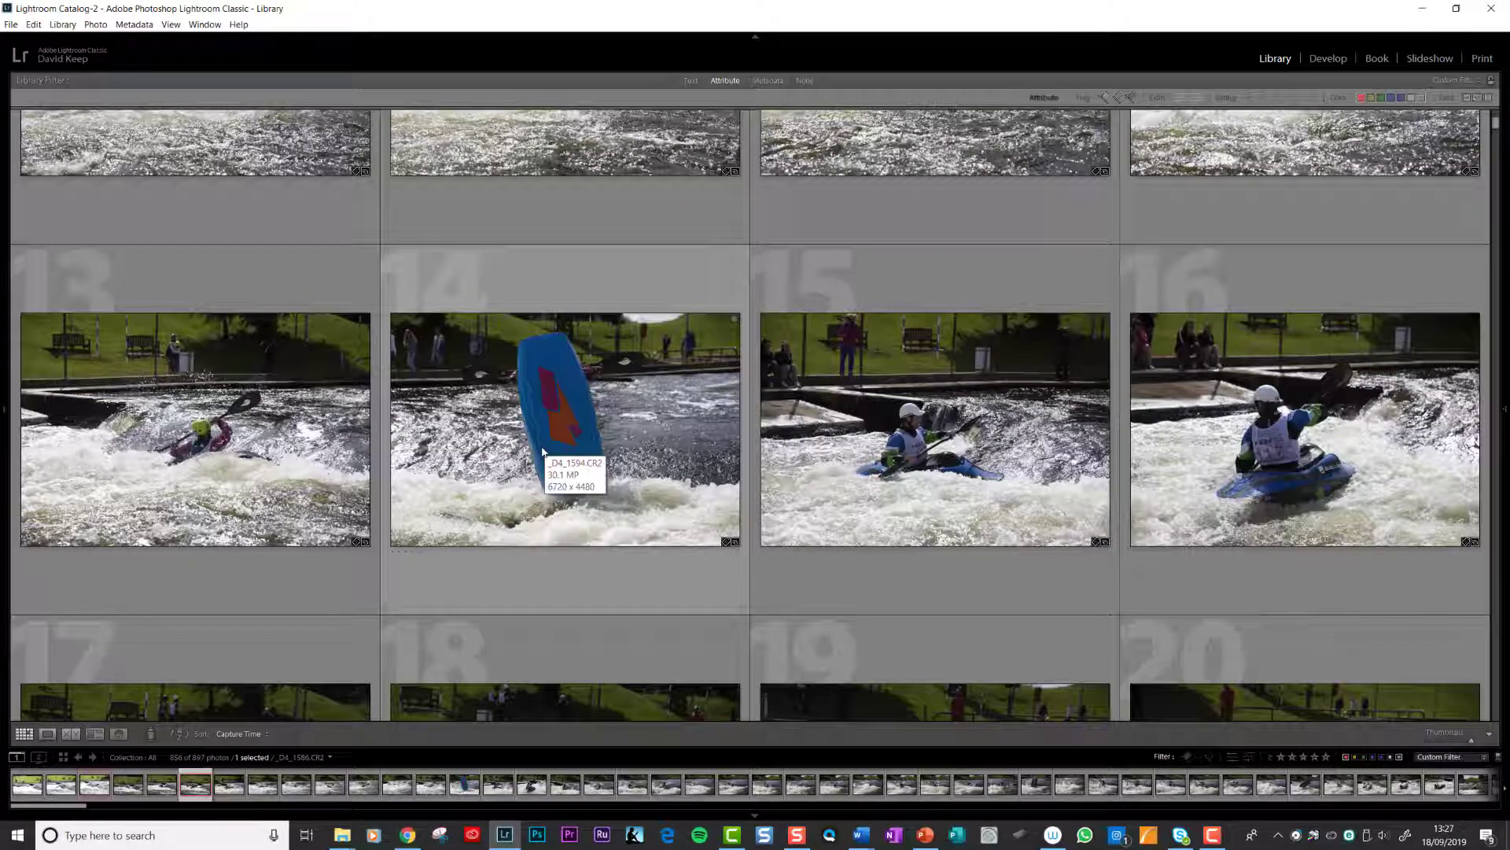
click(543, 452)
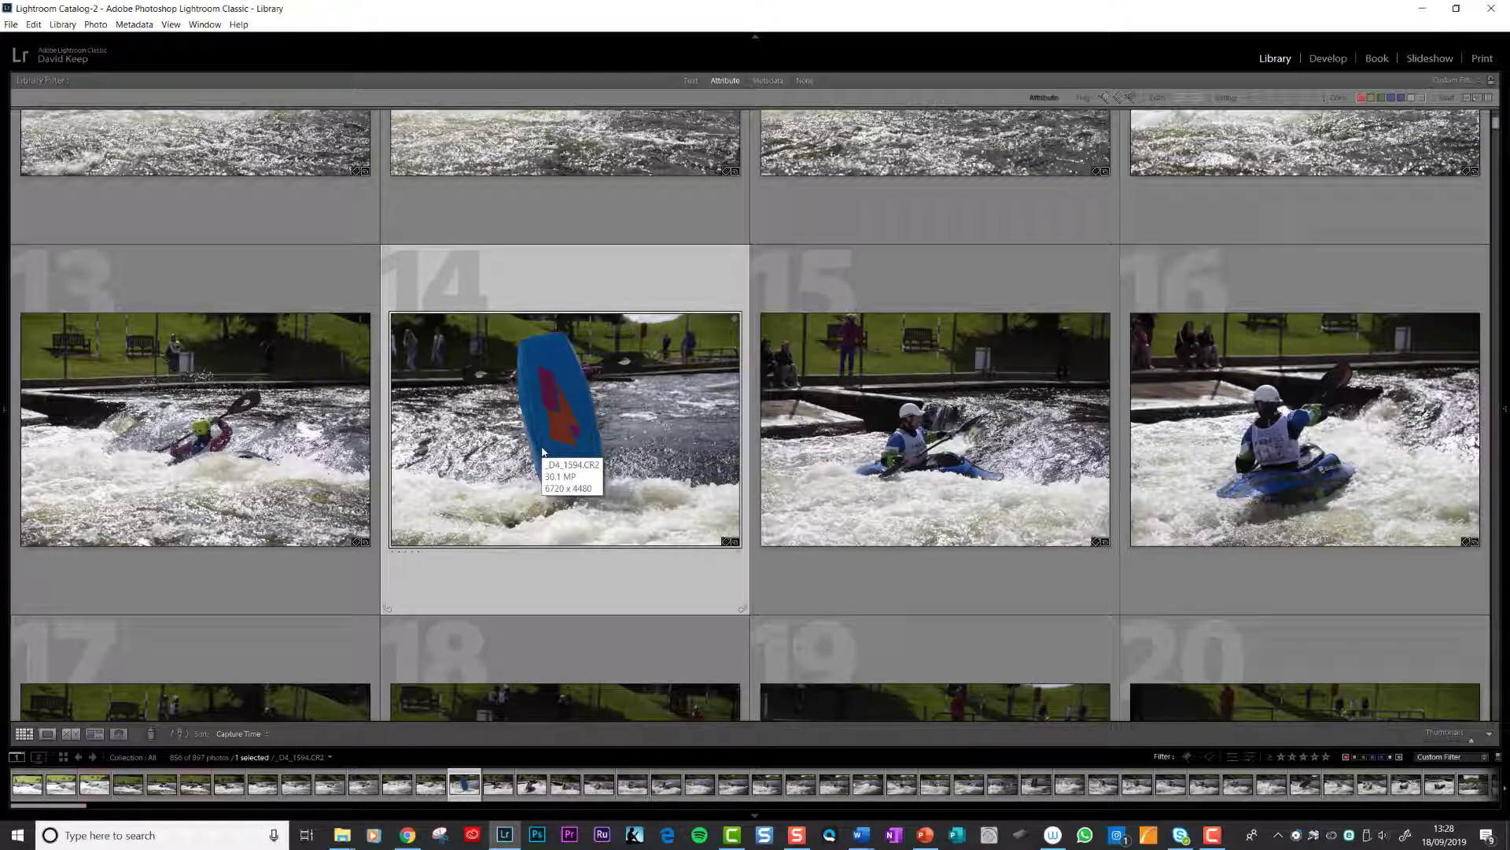
key(6)
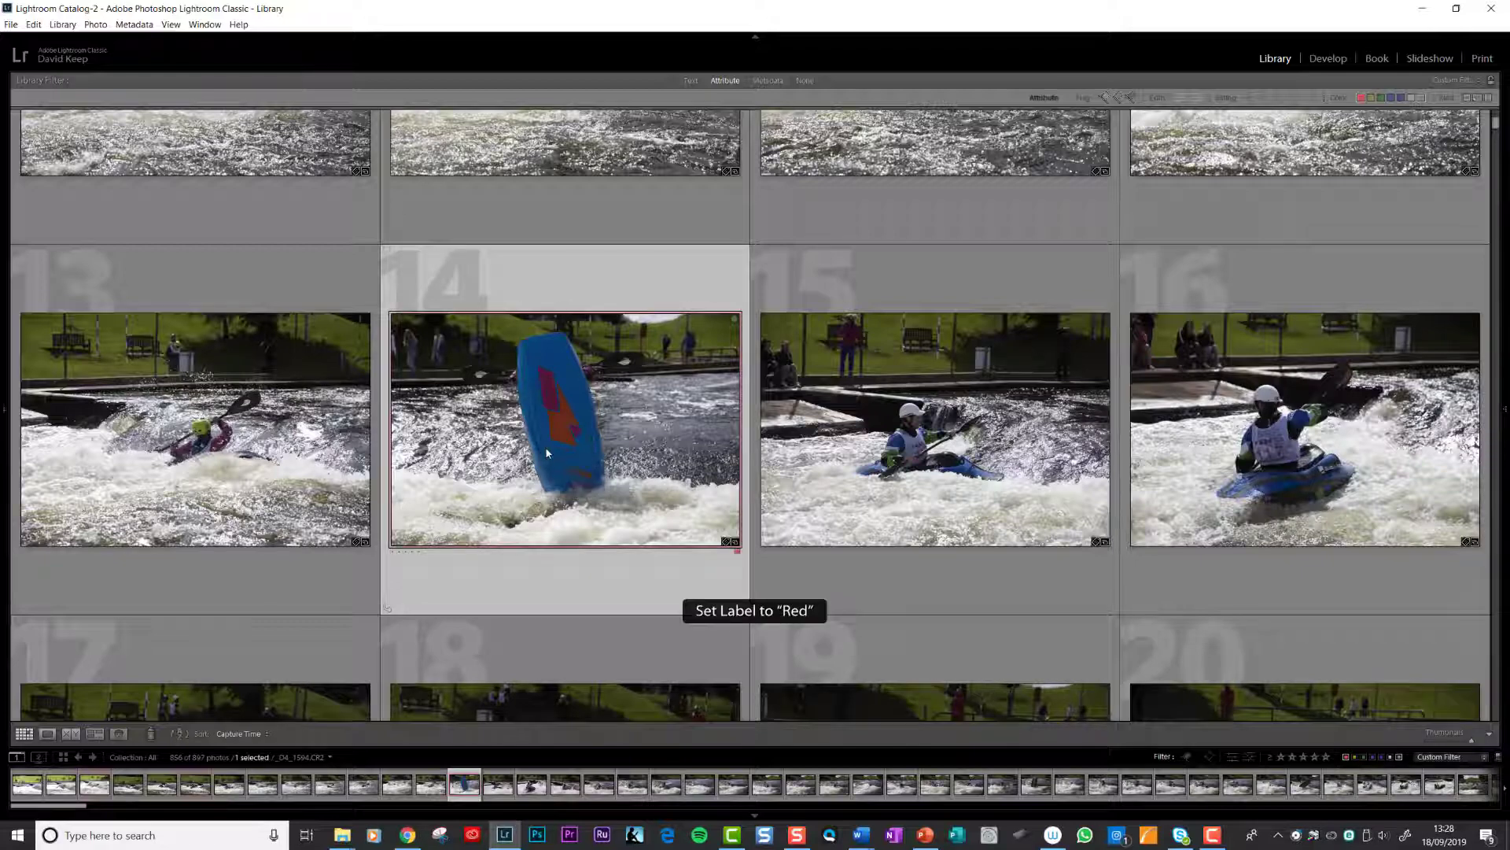
Assign the Red color label to photo 44, the shot with the yellow kayak in front of the green hill
scroll(786, 443, down, 2)
scroll(805, 443, down, 3)
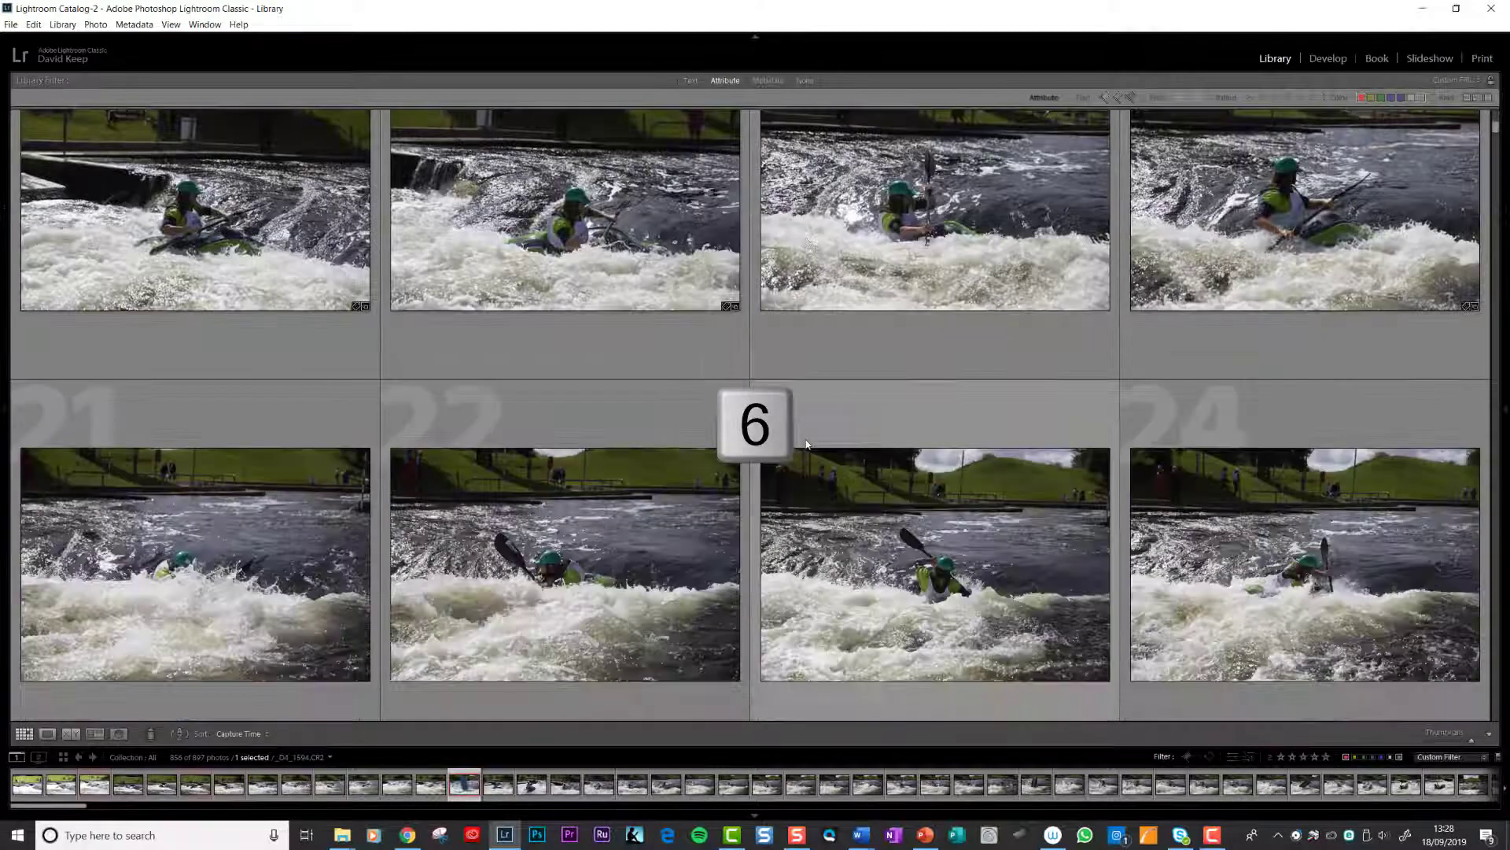
scroll(805, 443, down, 2)
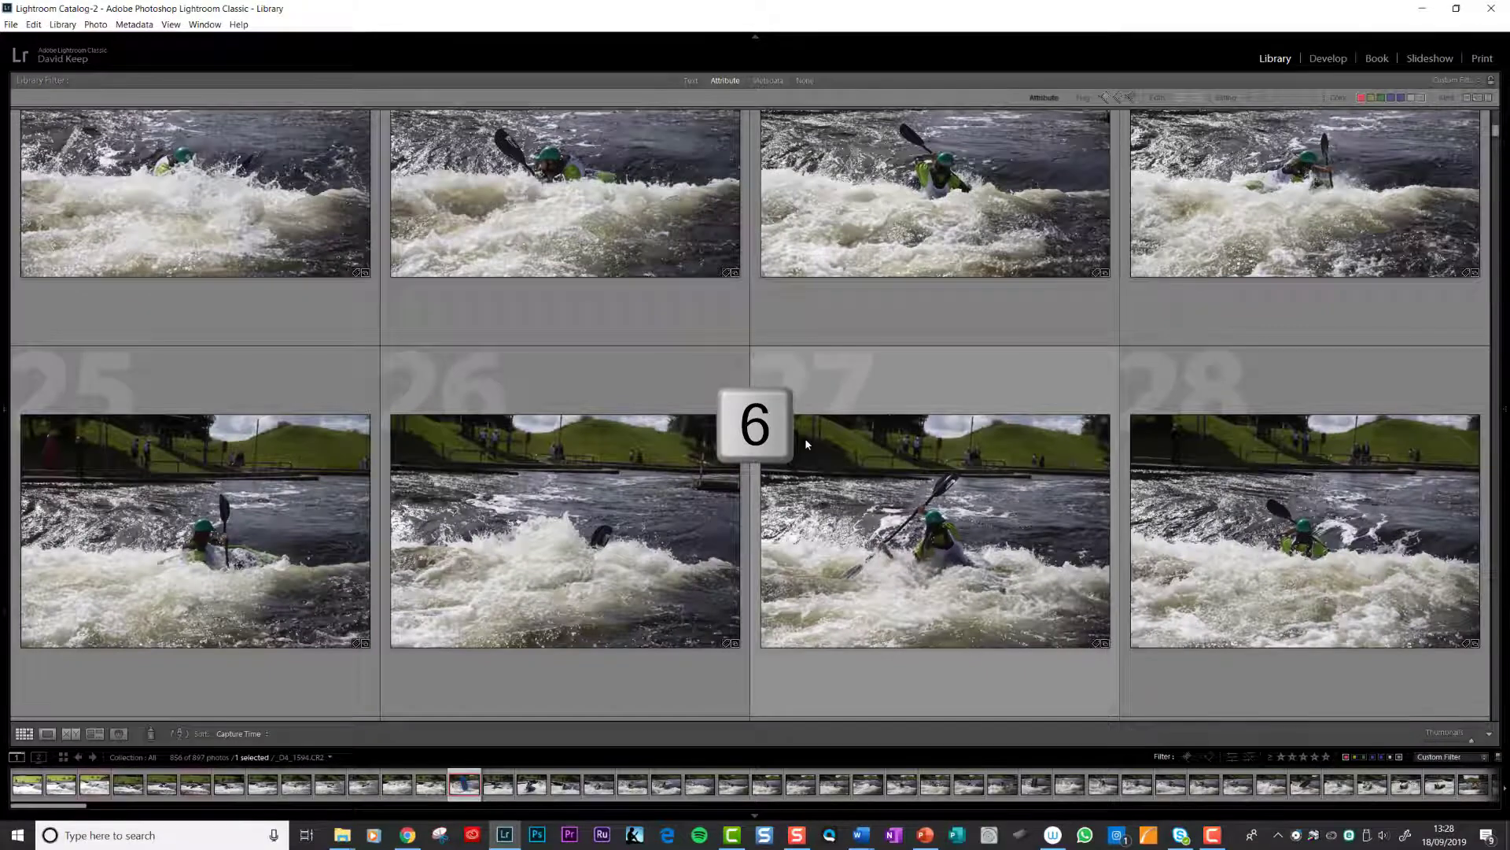
scroll(805, 443, down, 2)
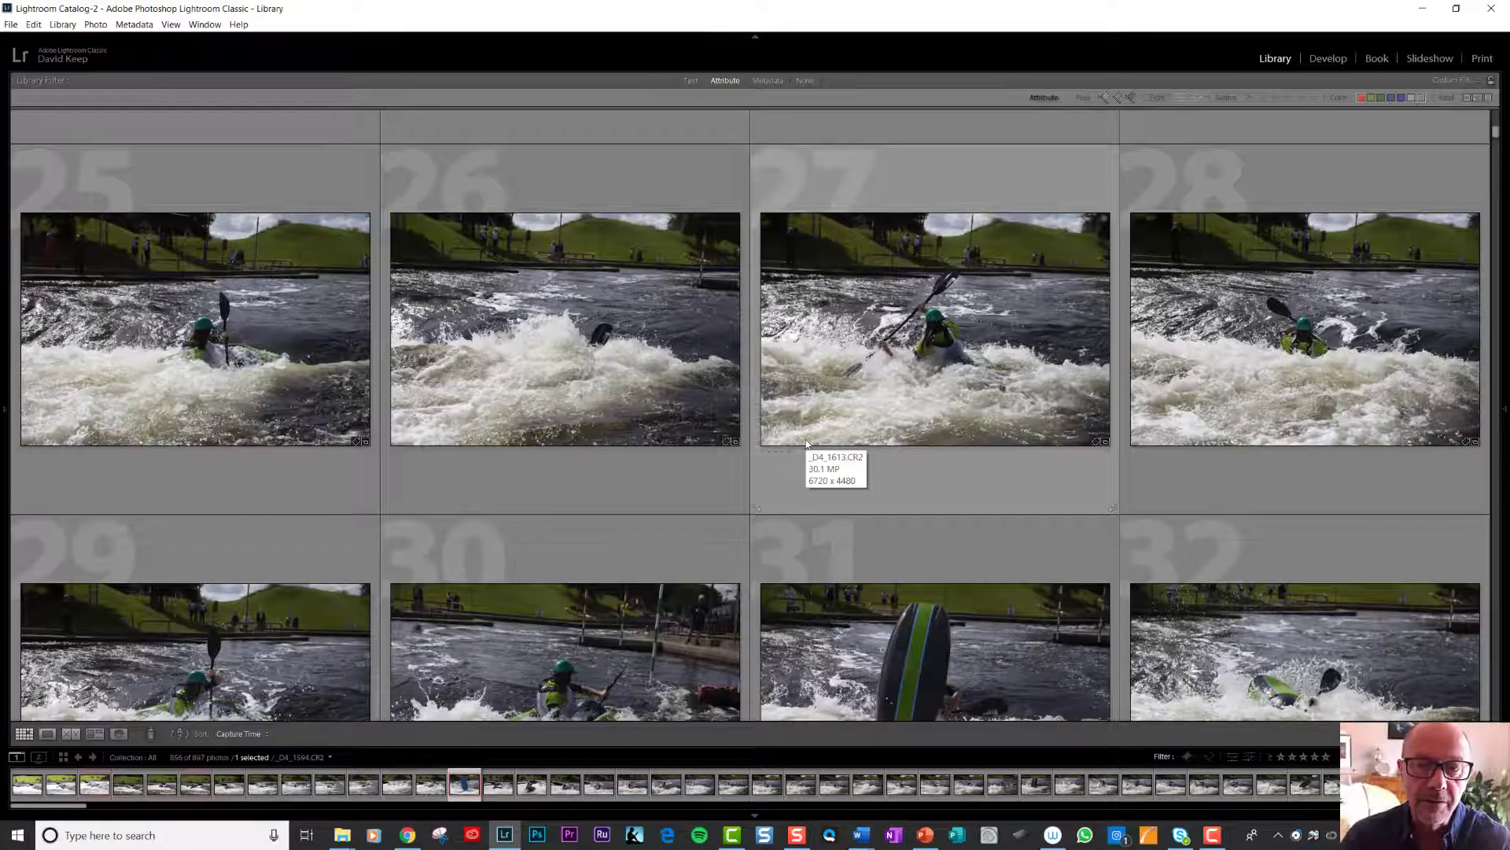
scroll(806, 443, down, 2)
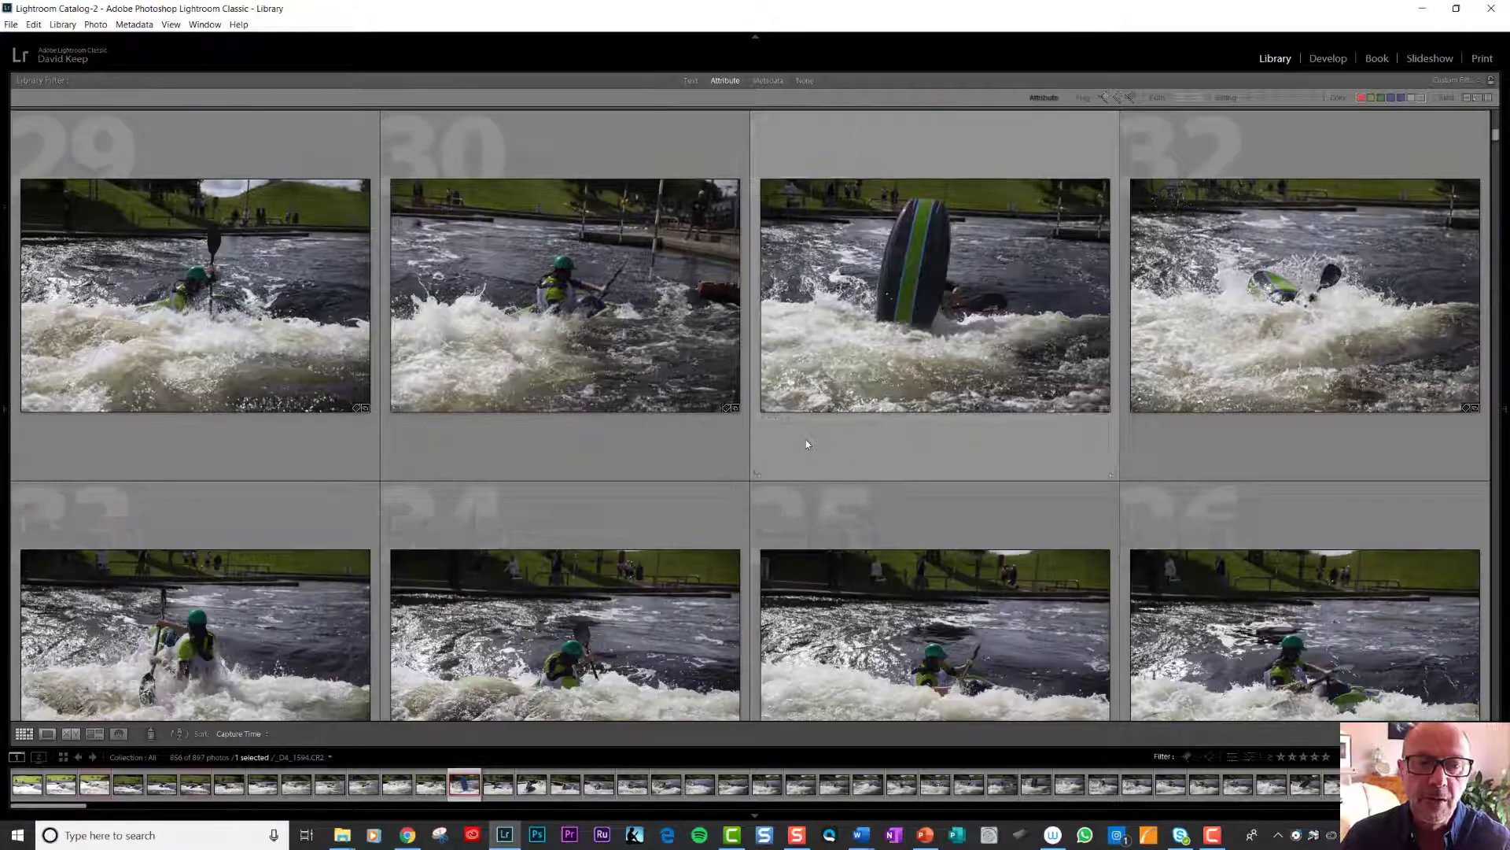
scroll(806, 444, down, 1)
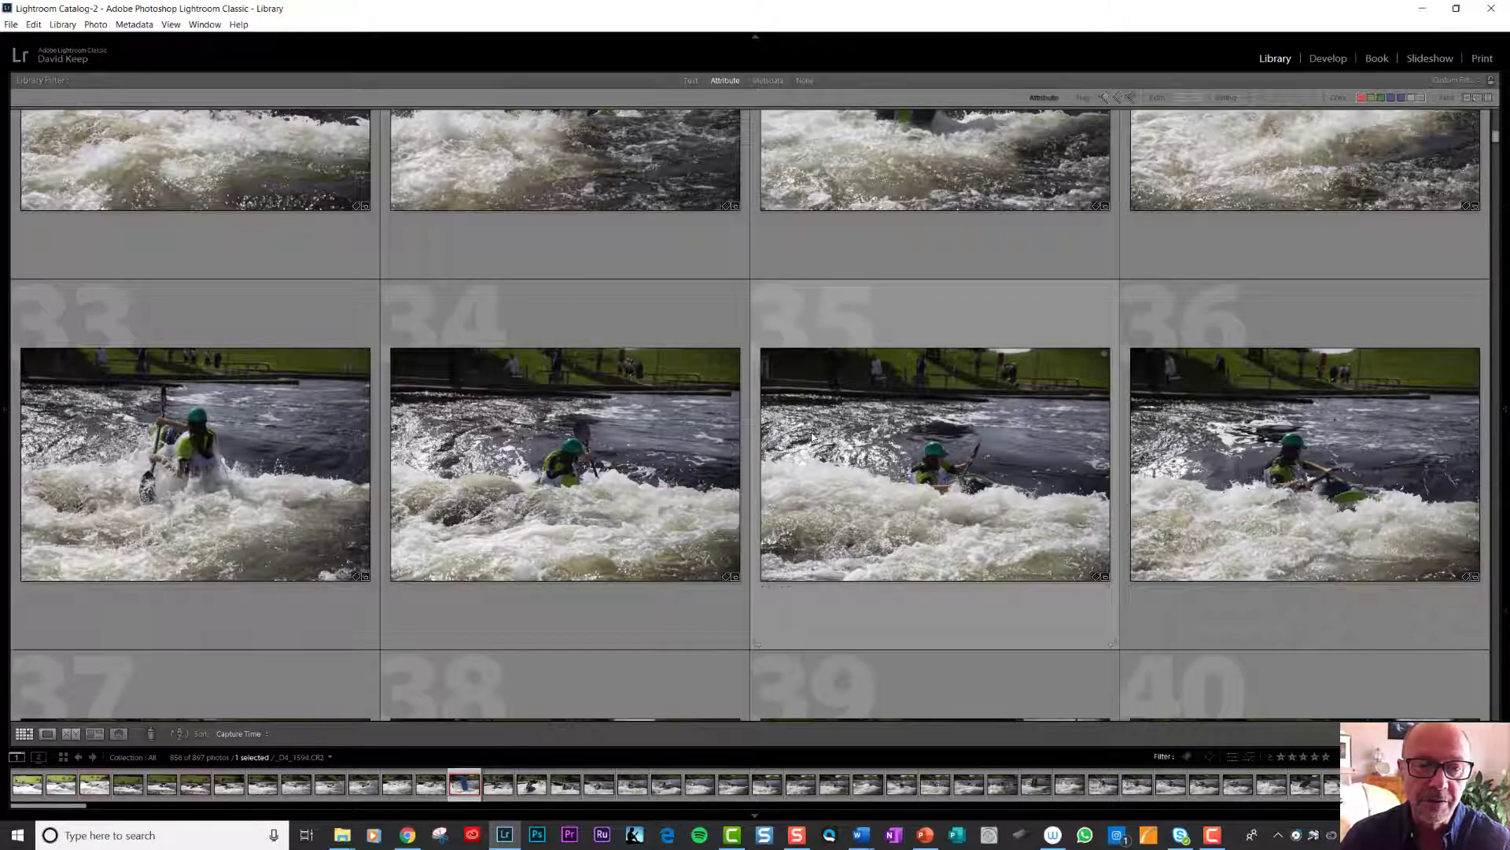
scroll(811, 439, down, 1)
scroll(826, 404, down, 1)
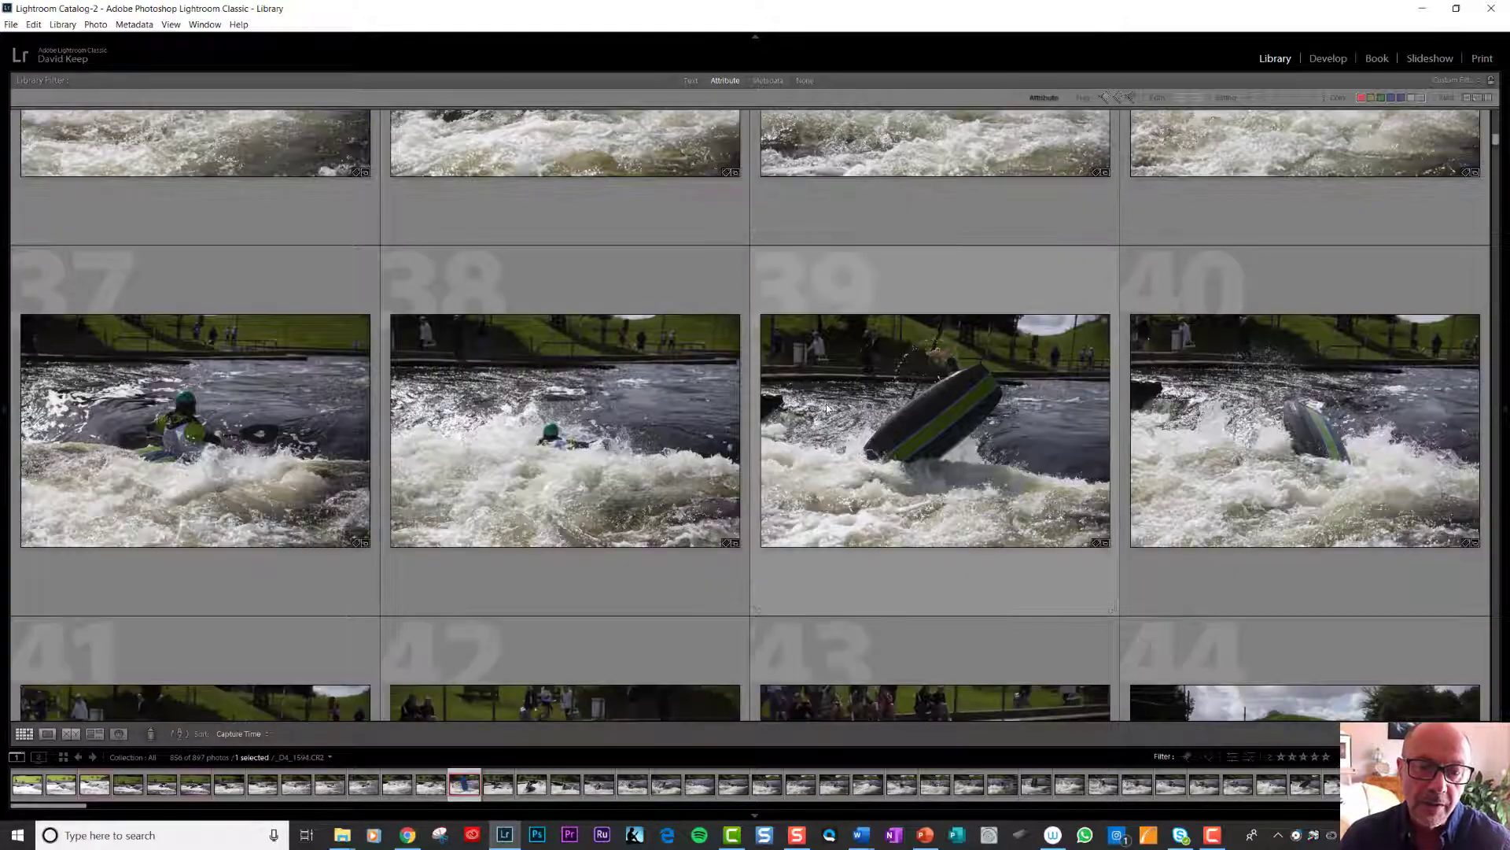
scroll(828, 407, down, 1)
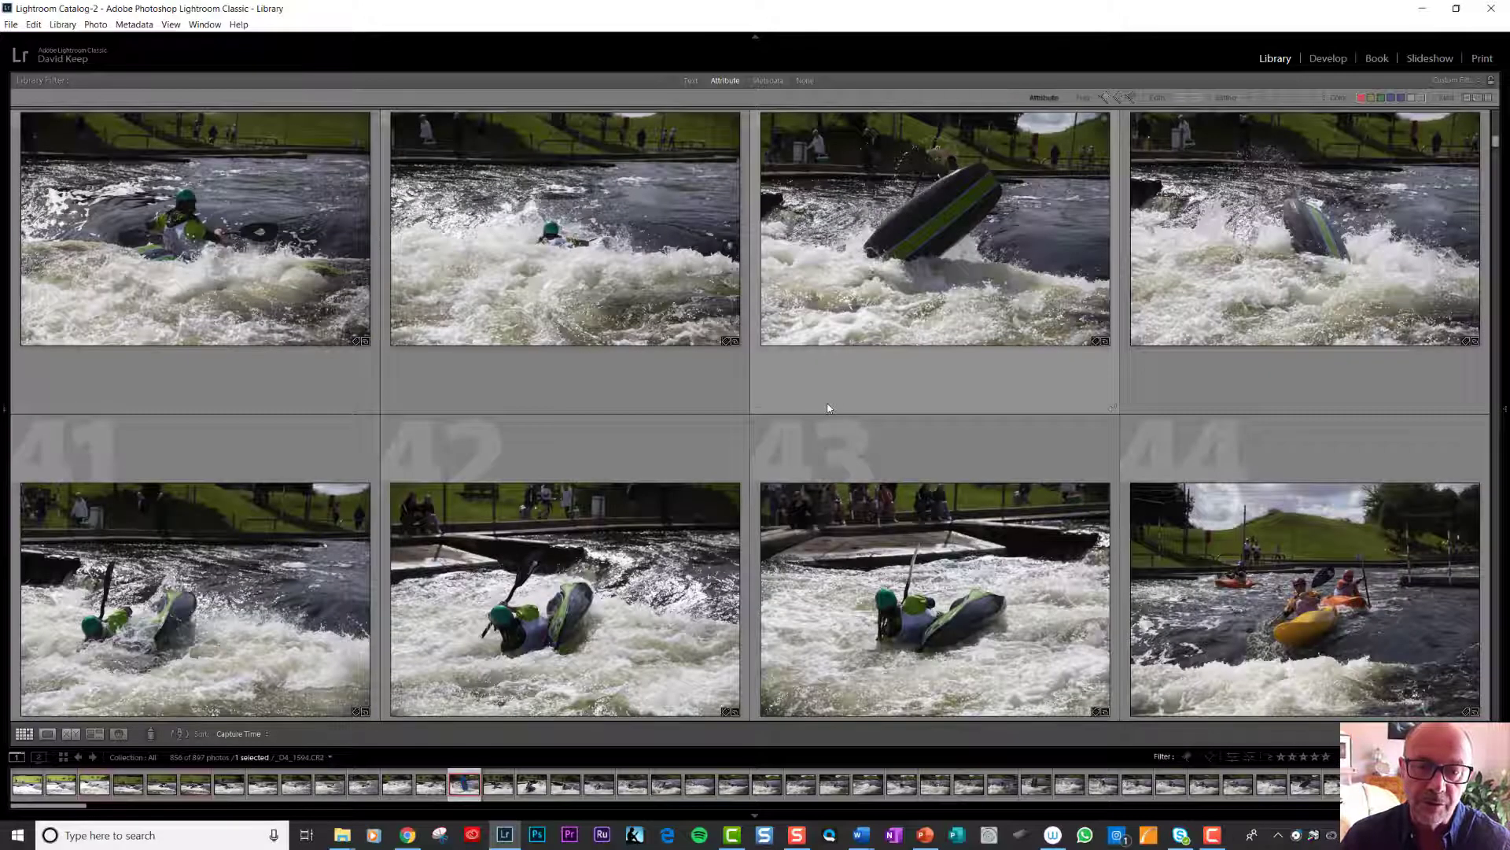
scroll(828, 407, down, 1)
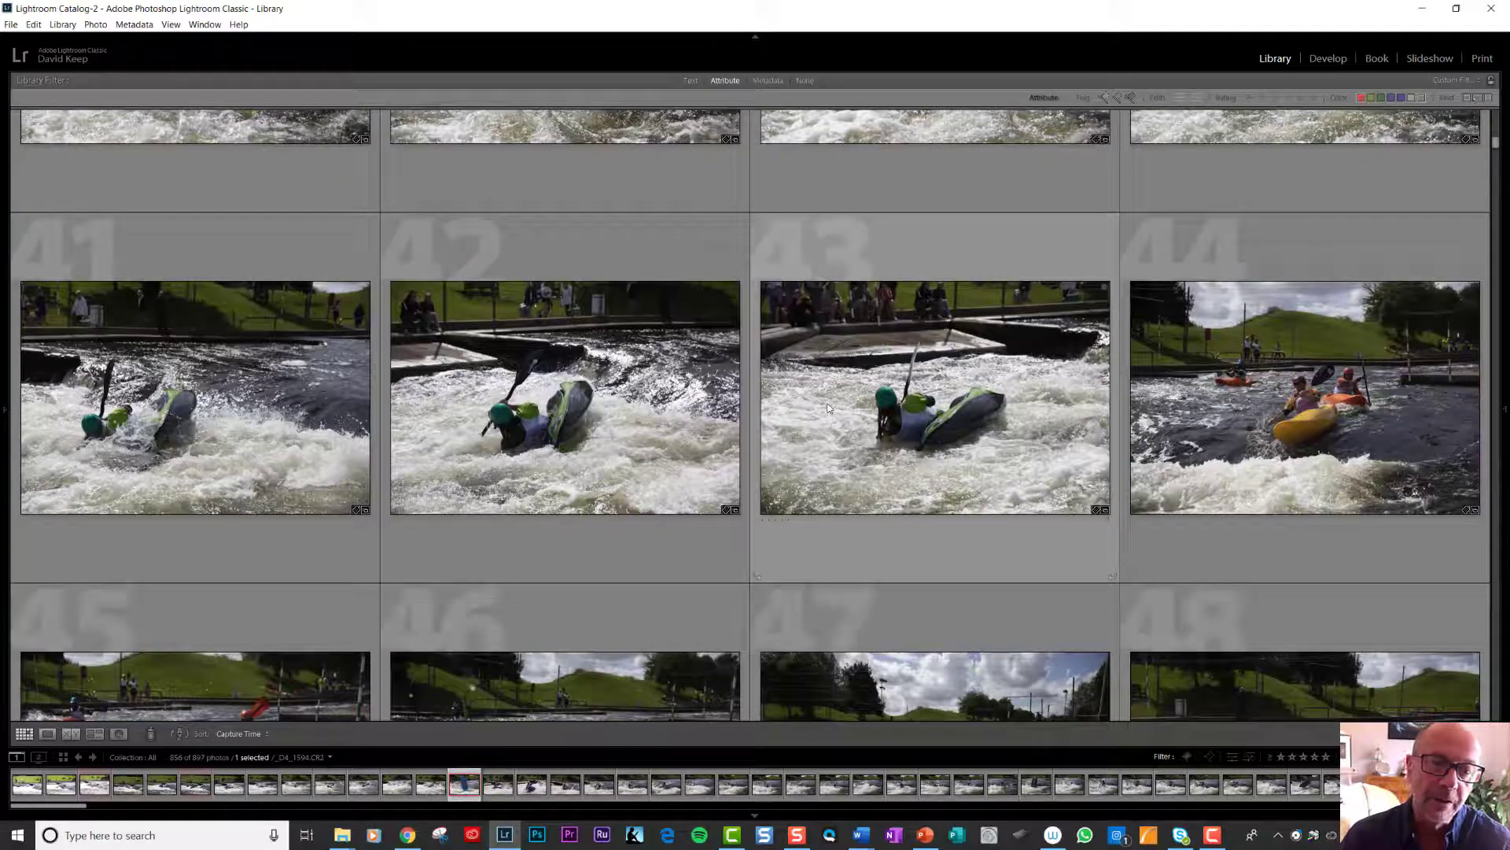
scroll(828, 408, down, 1)
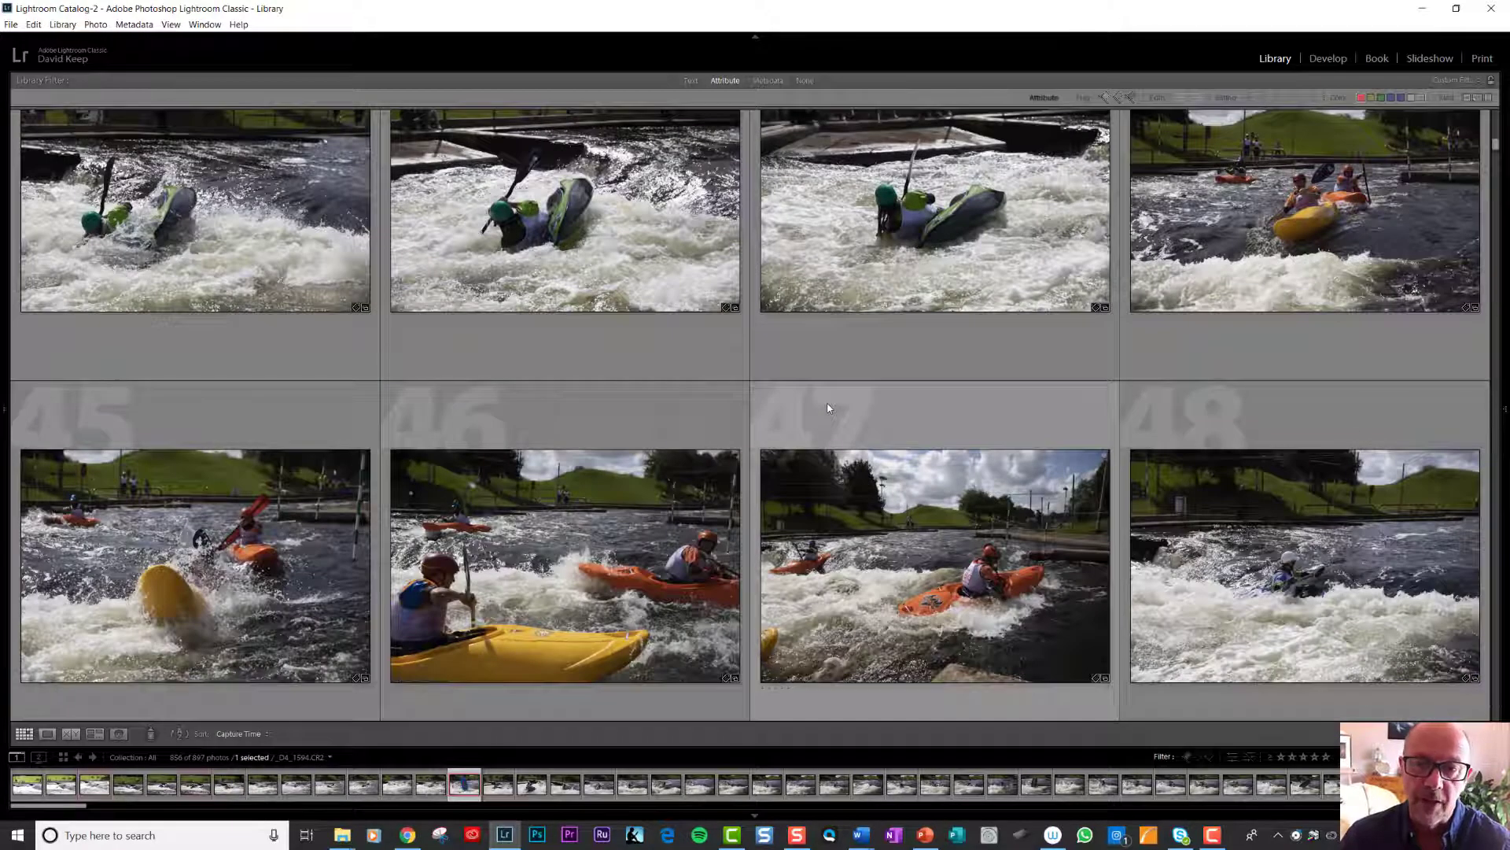
scroll(827, 407, up, 1)
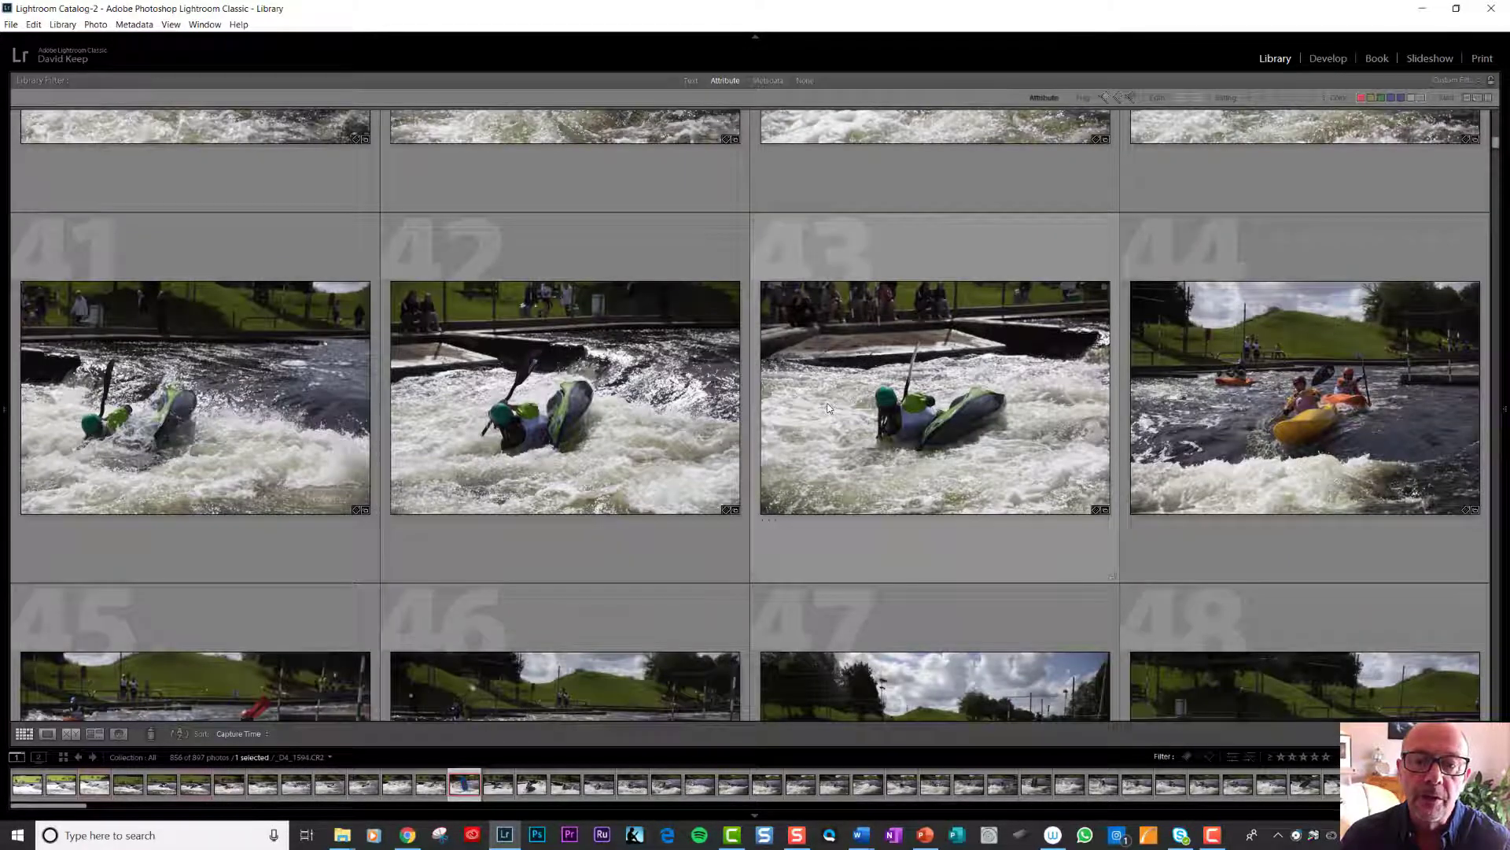
click(1243, 412)
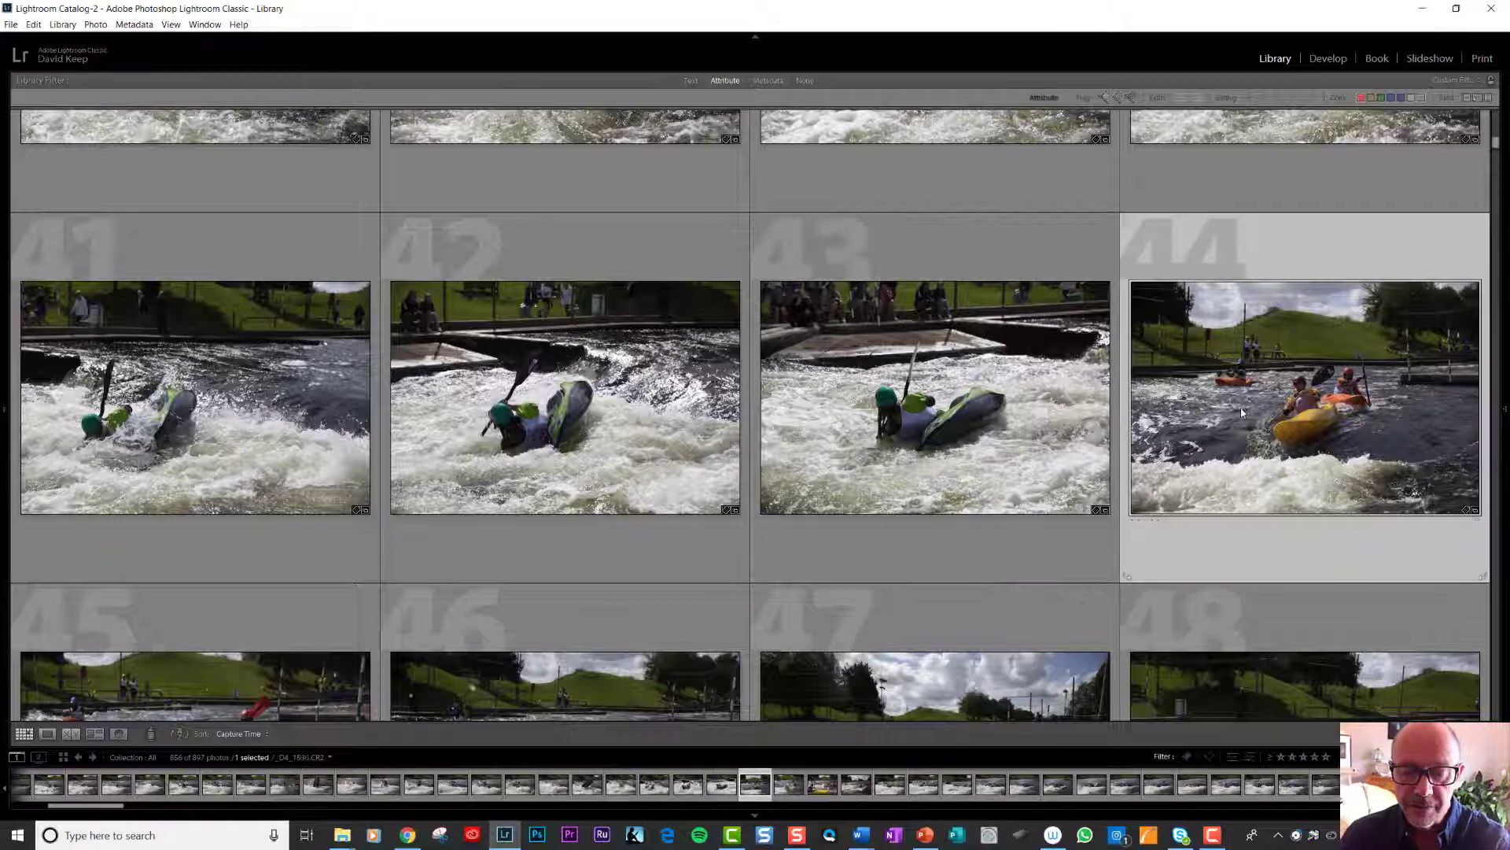
scroll(999, 457, down, 5)
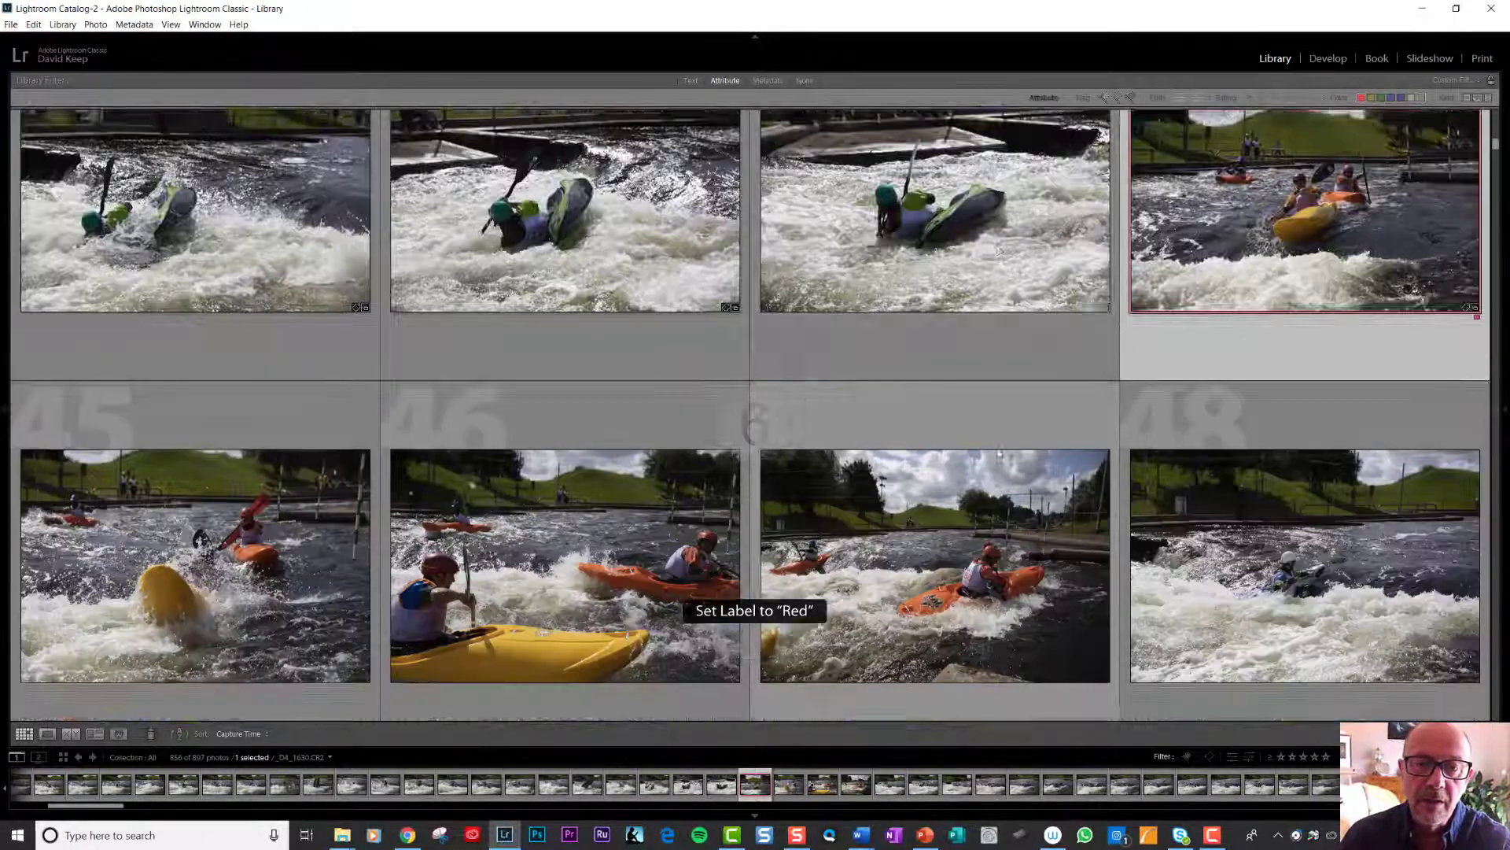
key(6)
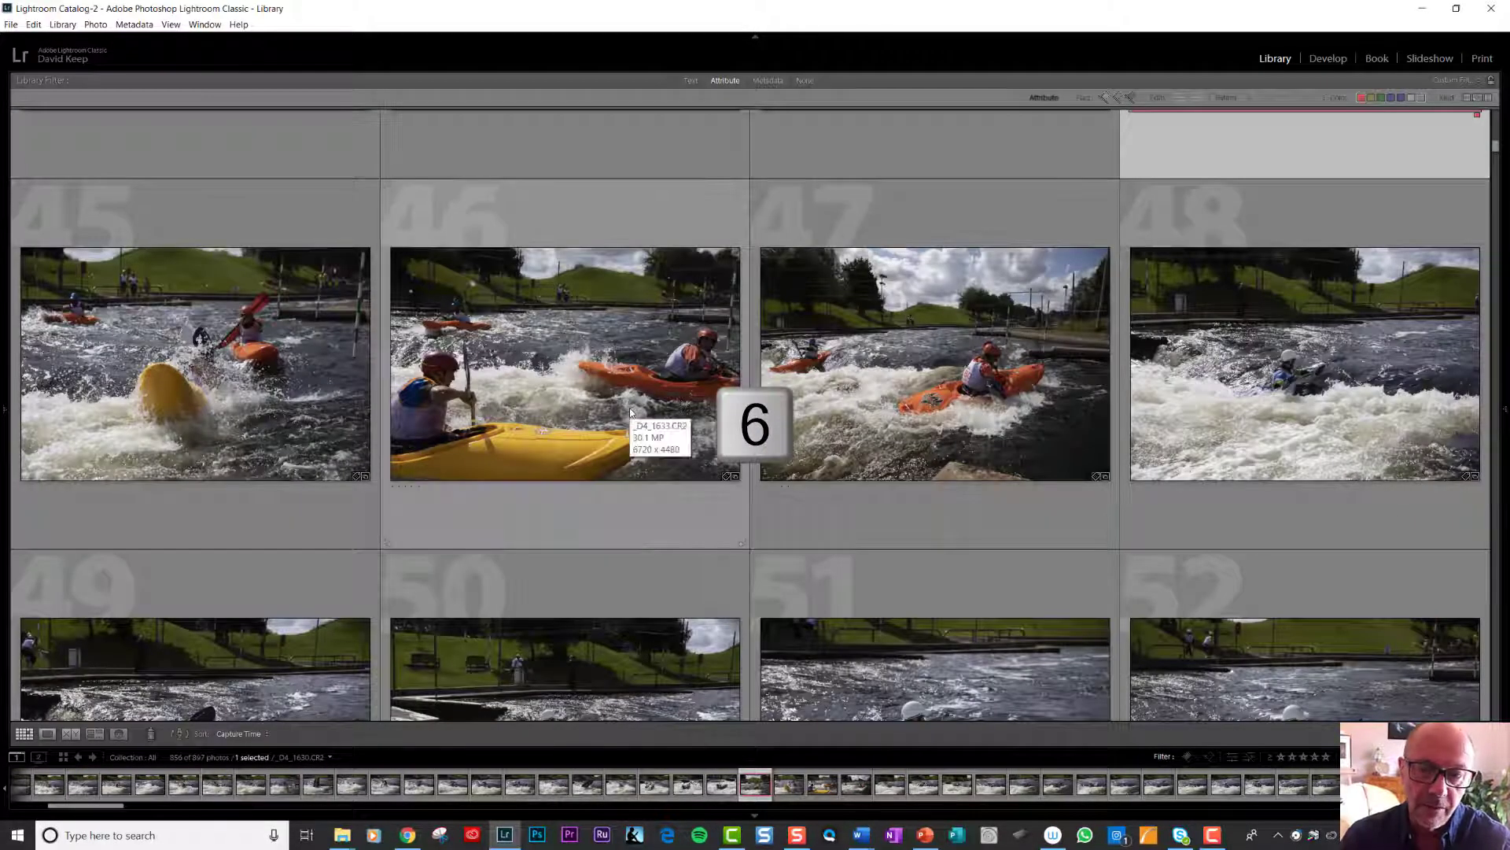
Assign the Red color label to photo 67, the kayaker holding an upright paddle in the white water
scroll(630, 410, down, 3)
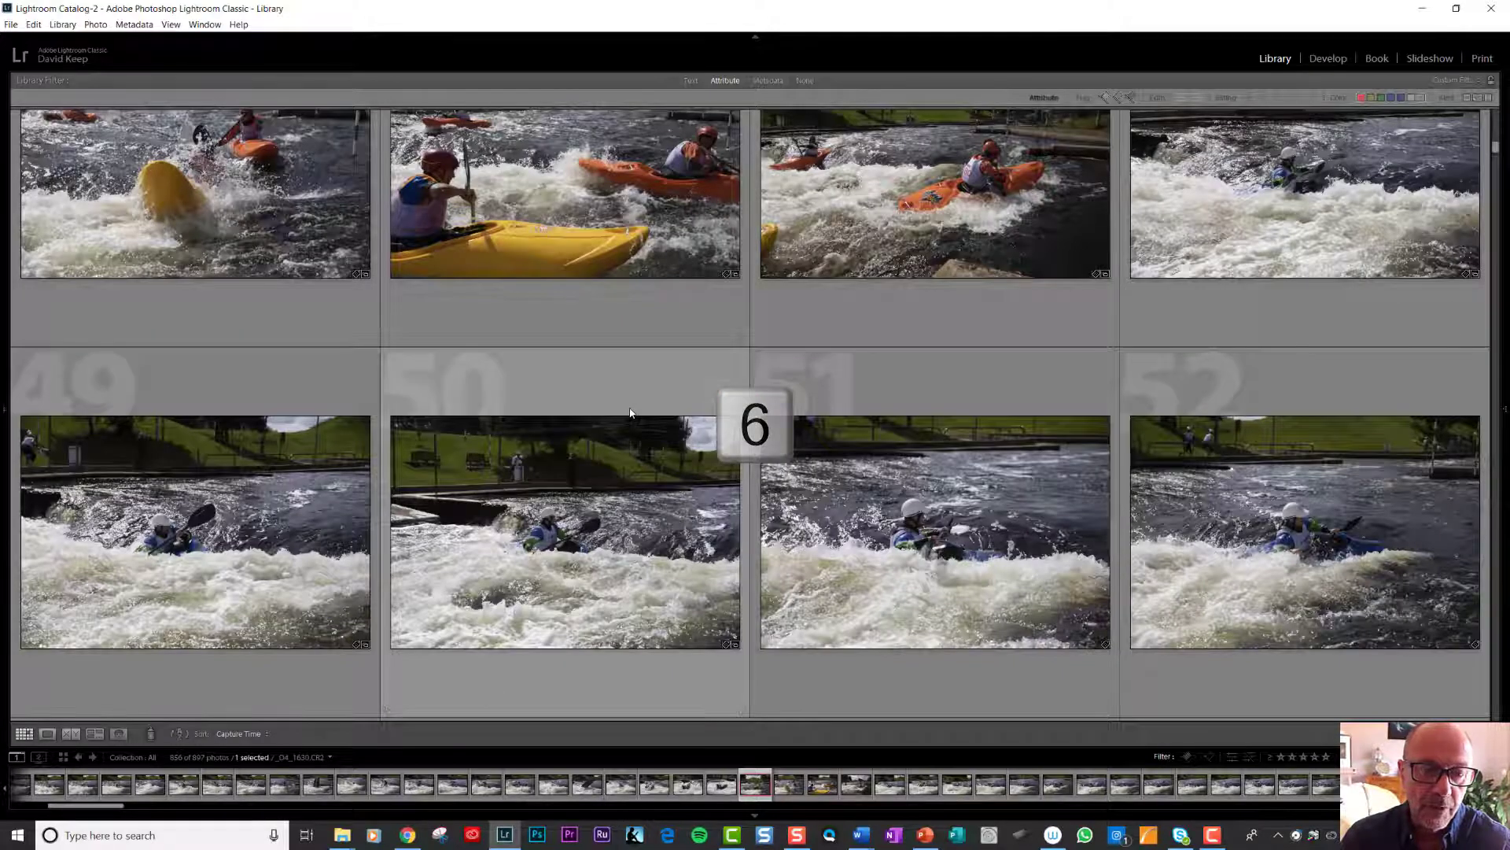
scroll(631, 412, down, 3)
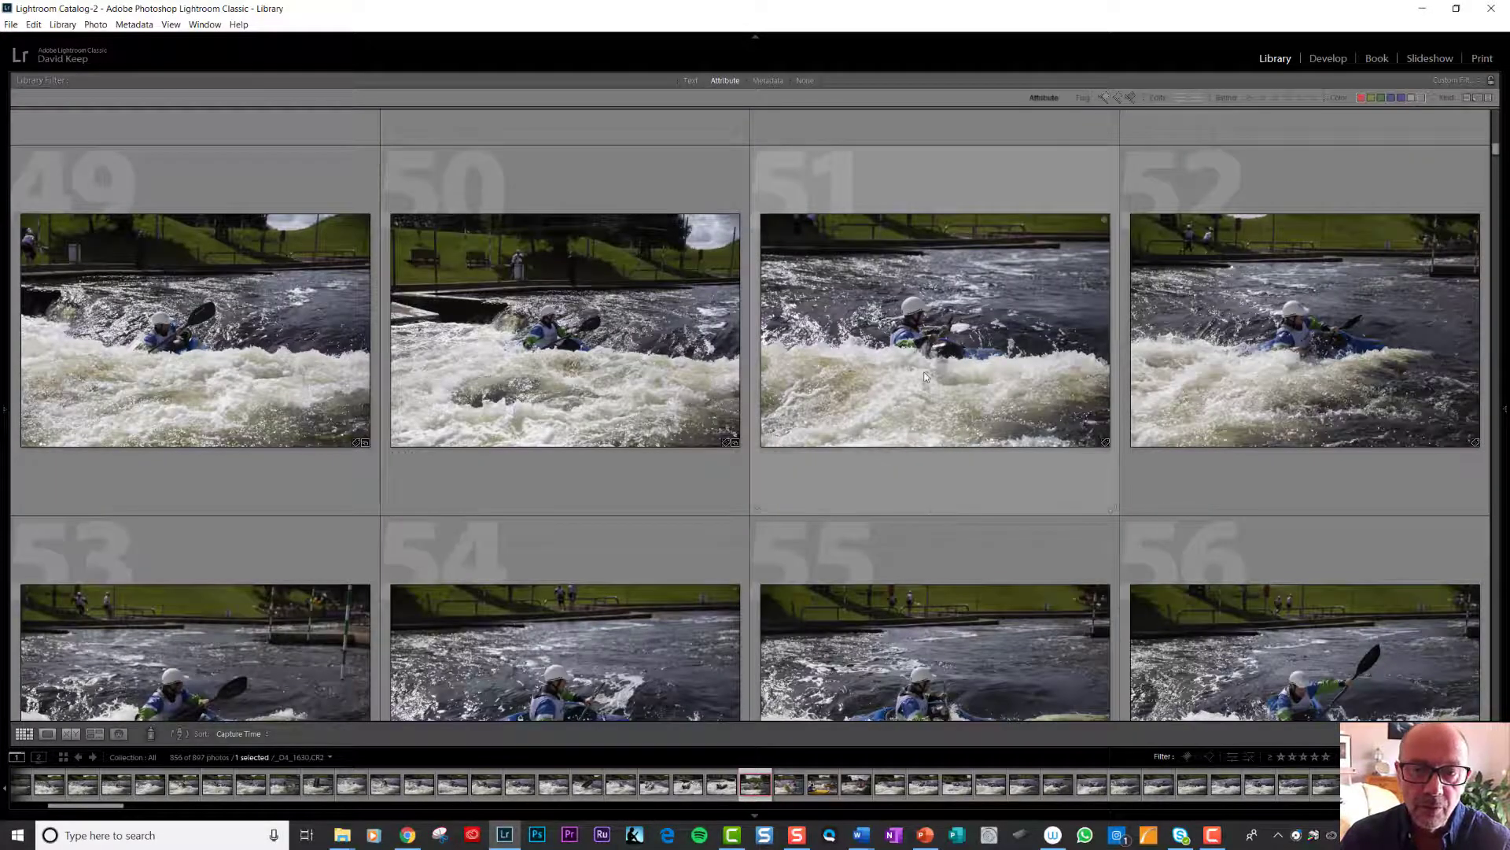
scroll(926, 376, down, 3)
scroll(926, 378, down, 3)
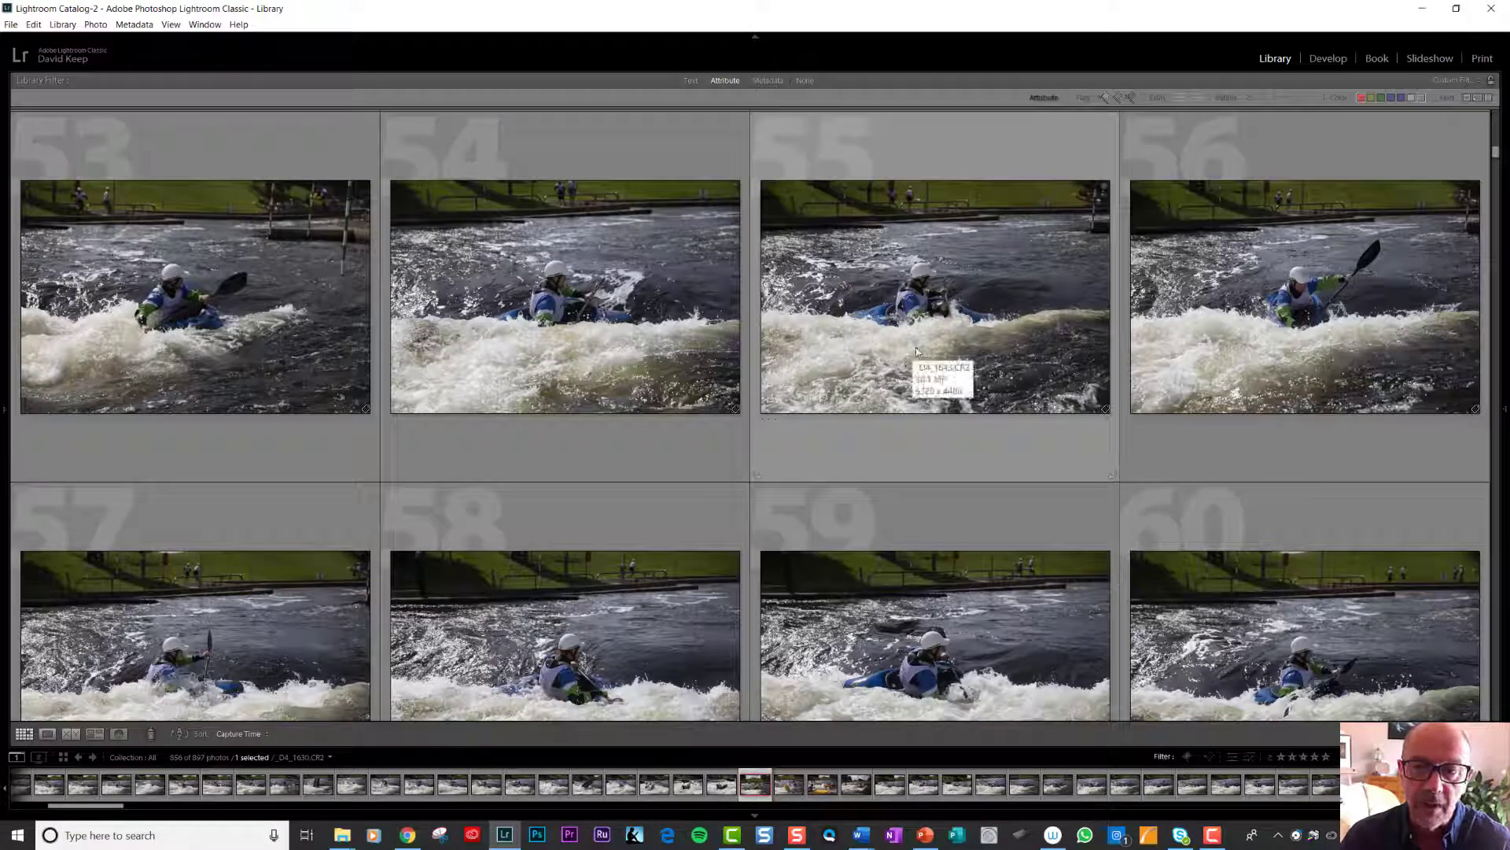
scroll(917, 351, down, 3)
scroll(917, 352, down, 3)
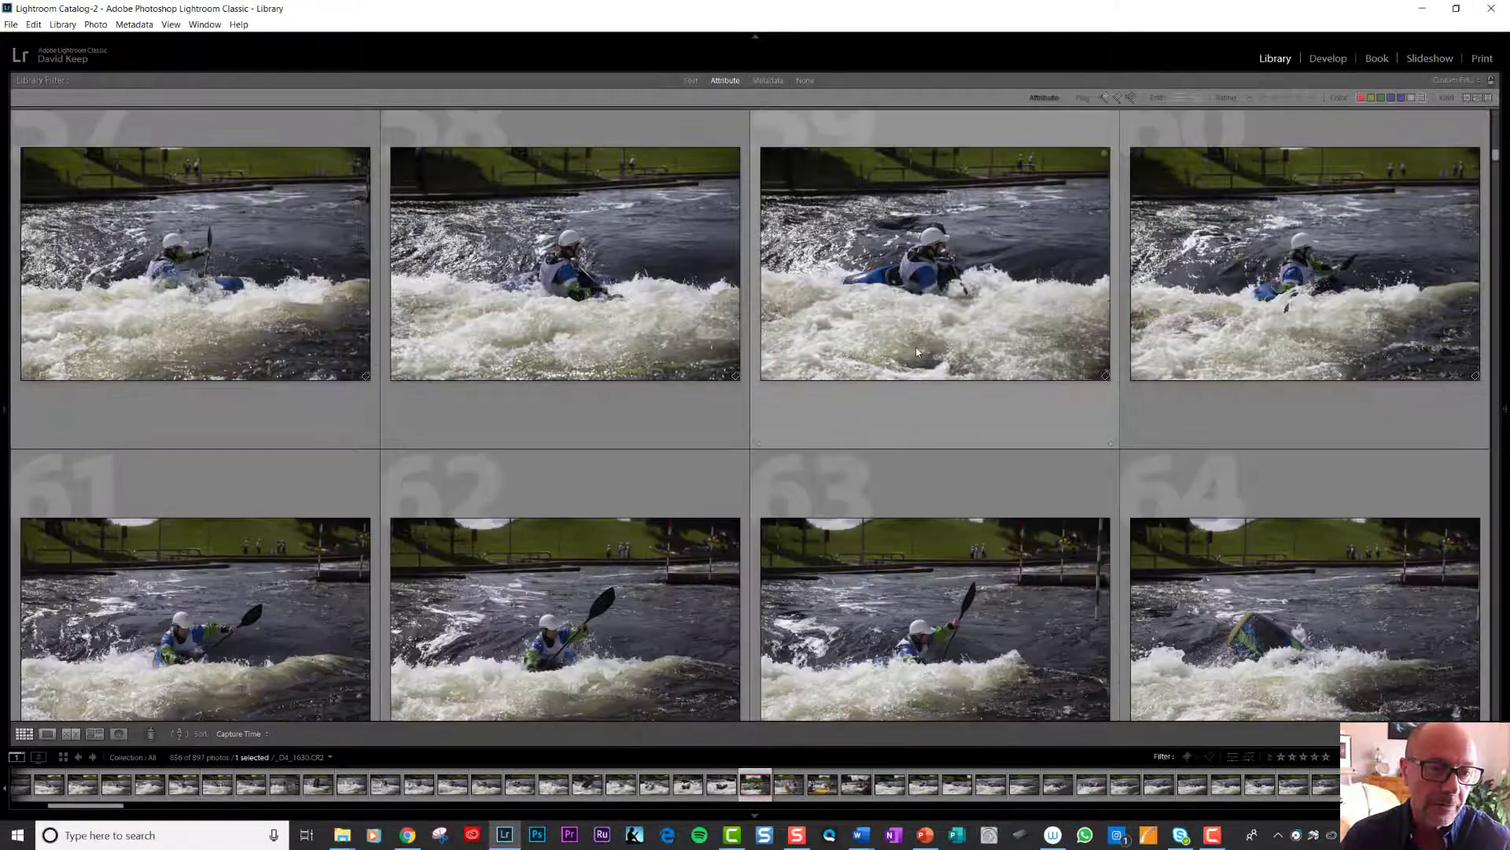
scroll(917, 352, down, 3)
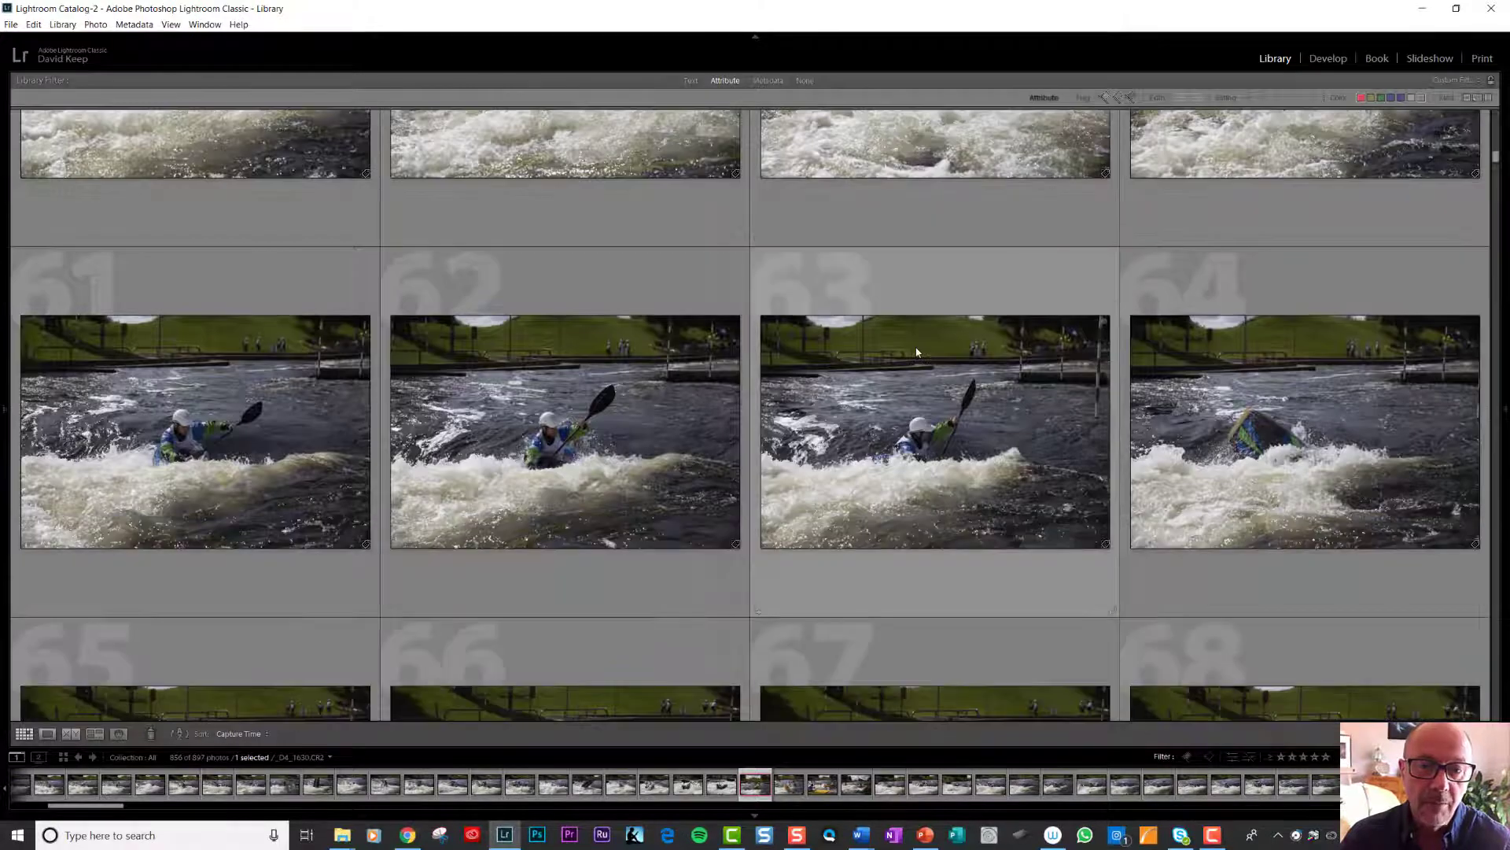
scroll(917, 351, down, 3)
scroll(916, 352, down, 3)
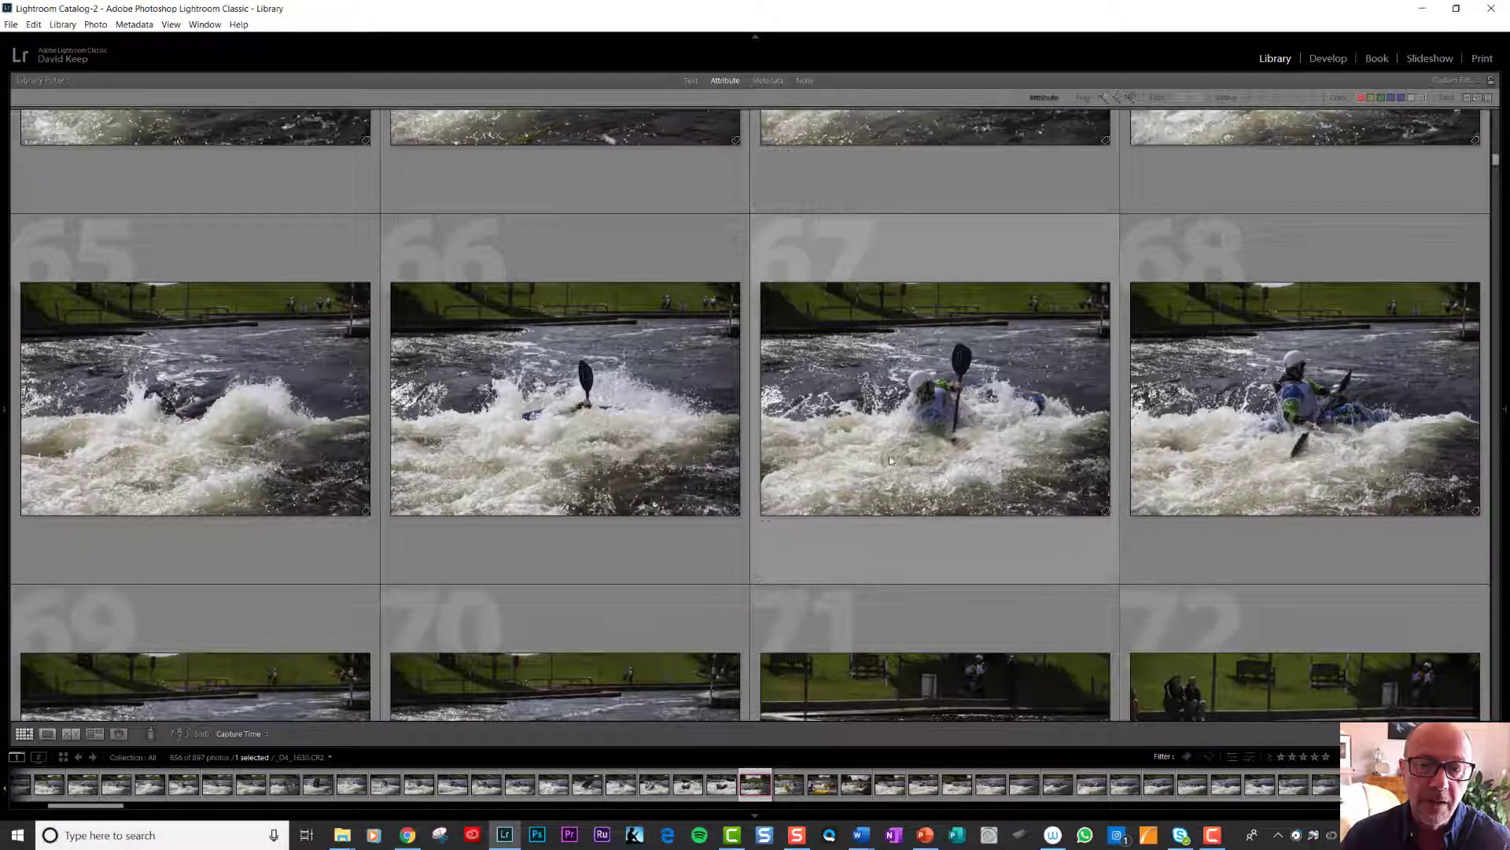
click(927, 437)
key(6)
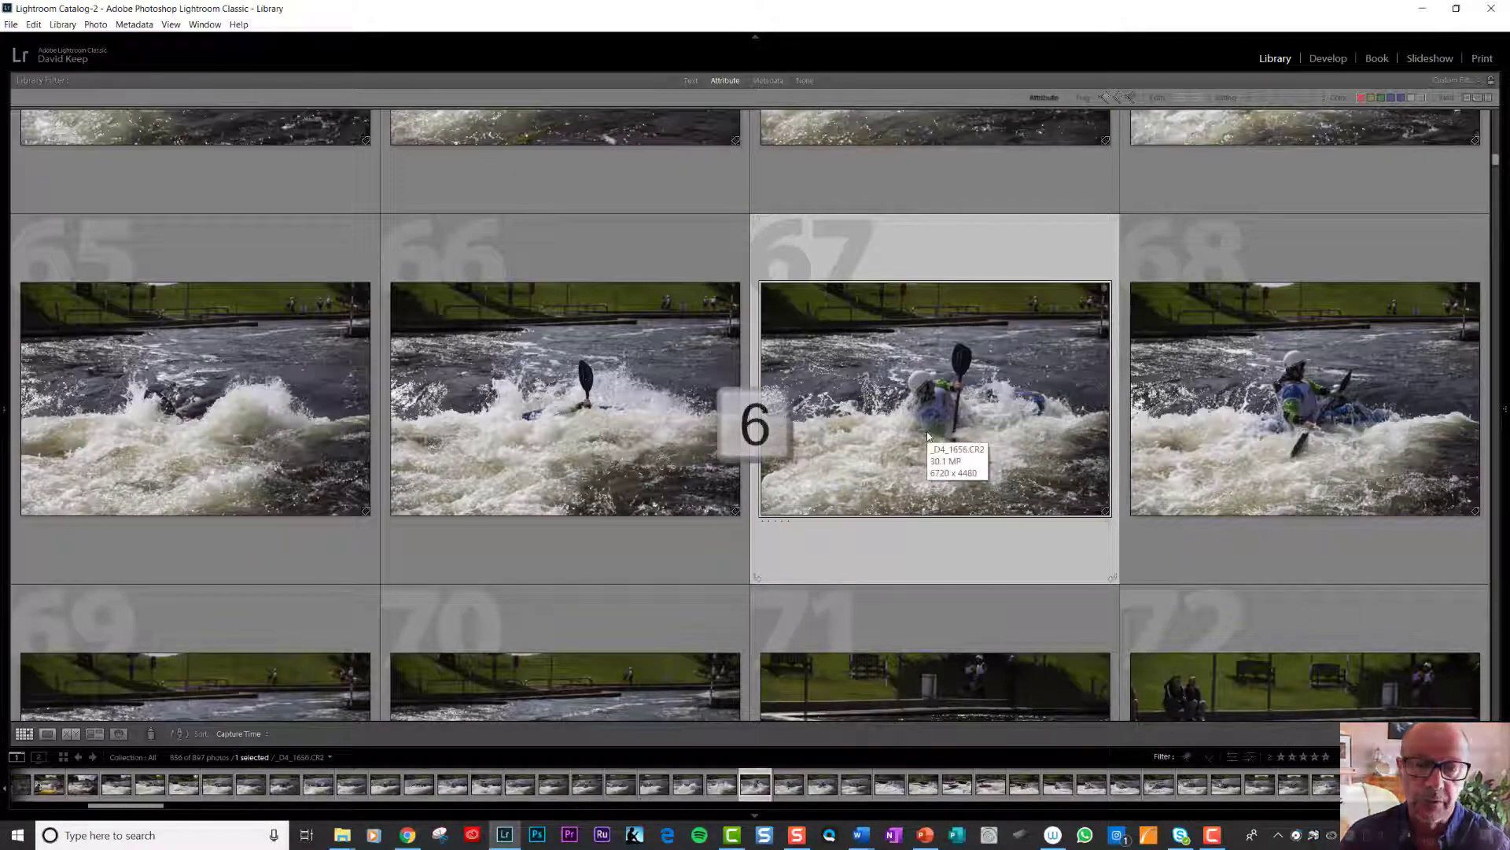
Assign the Red color label to photo 84, the kayaker buried in a burst of spray
scroll(928, 436, down, 5)
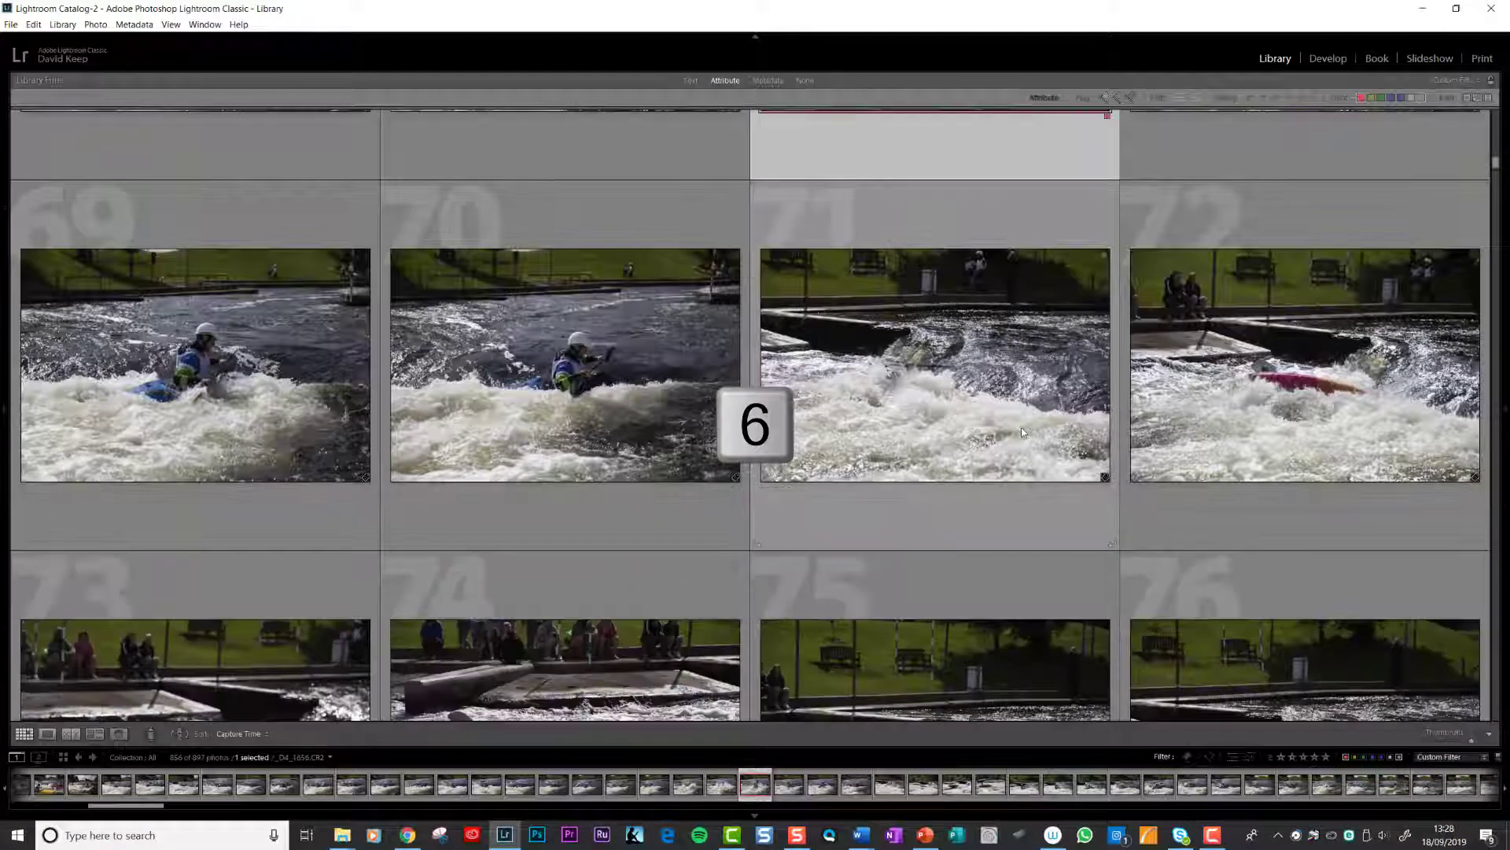
scroll(922, 407, down, 5)
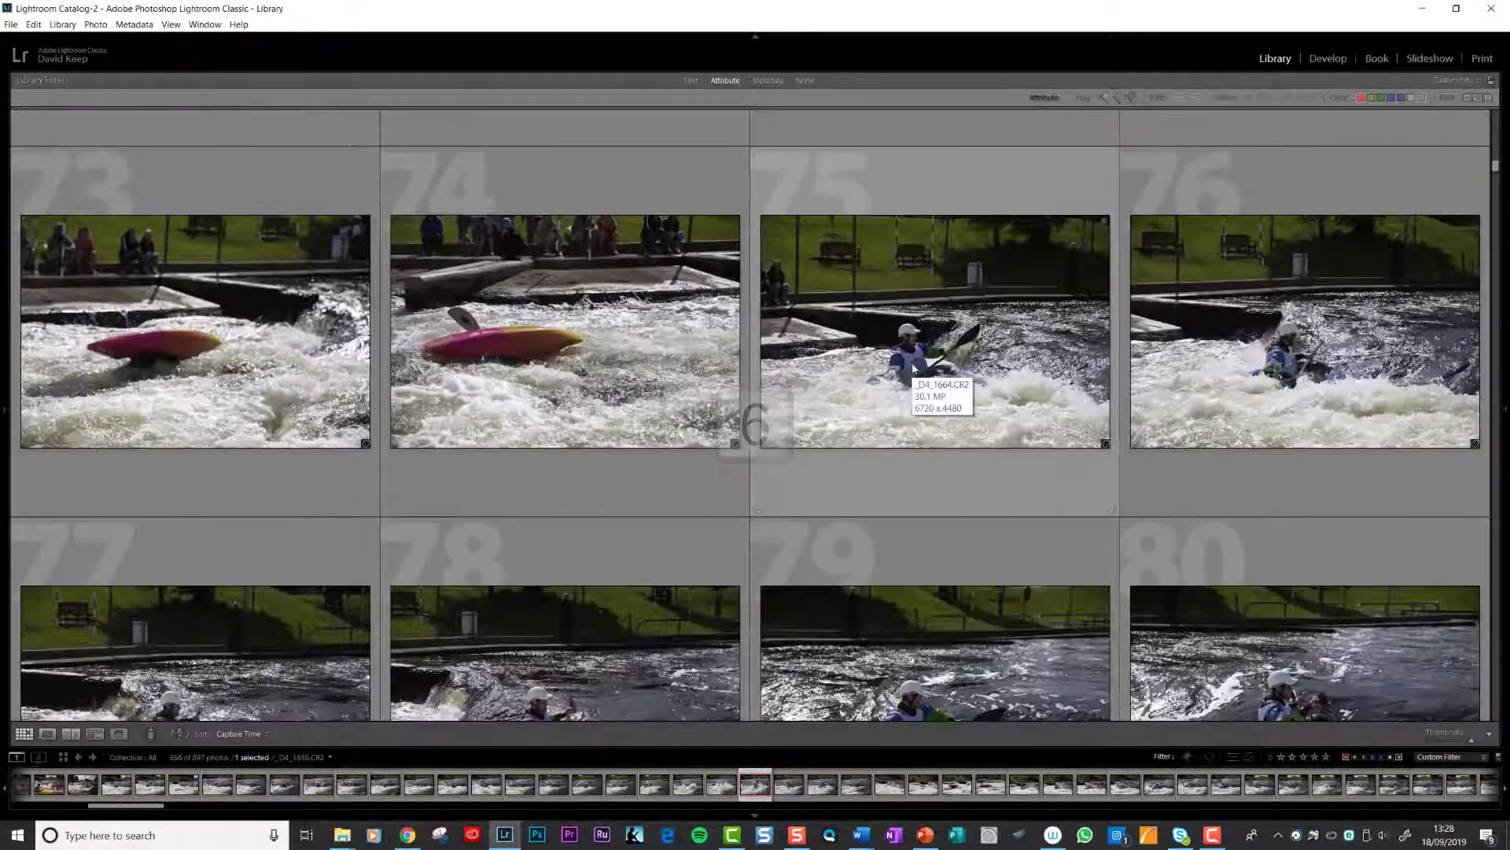
scroll(925, 394, down, 3)
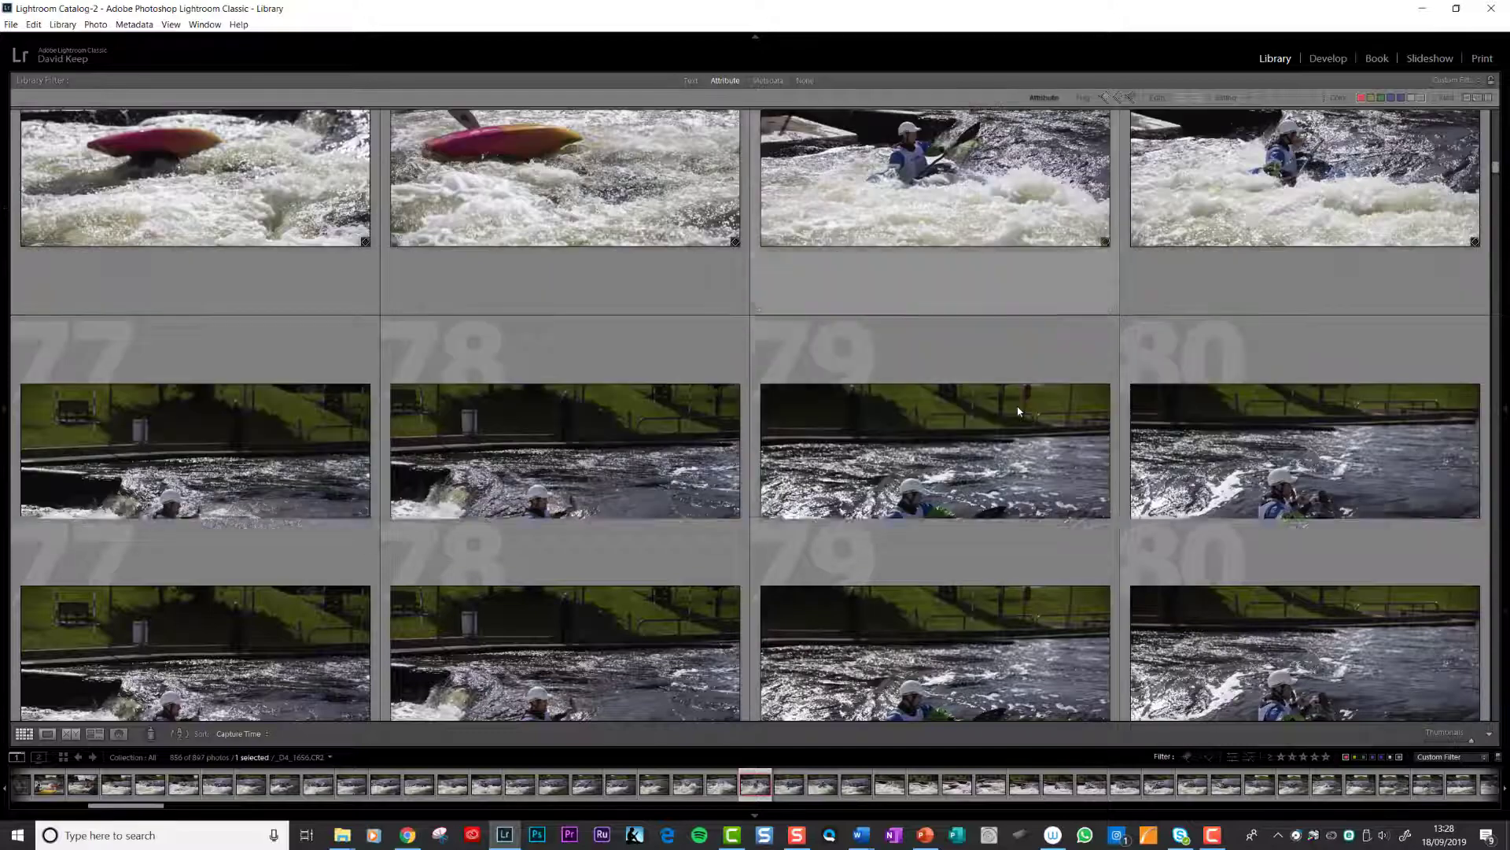
scroll(937, 438, down, 3)
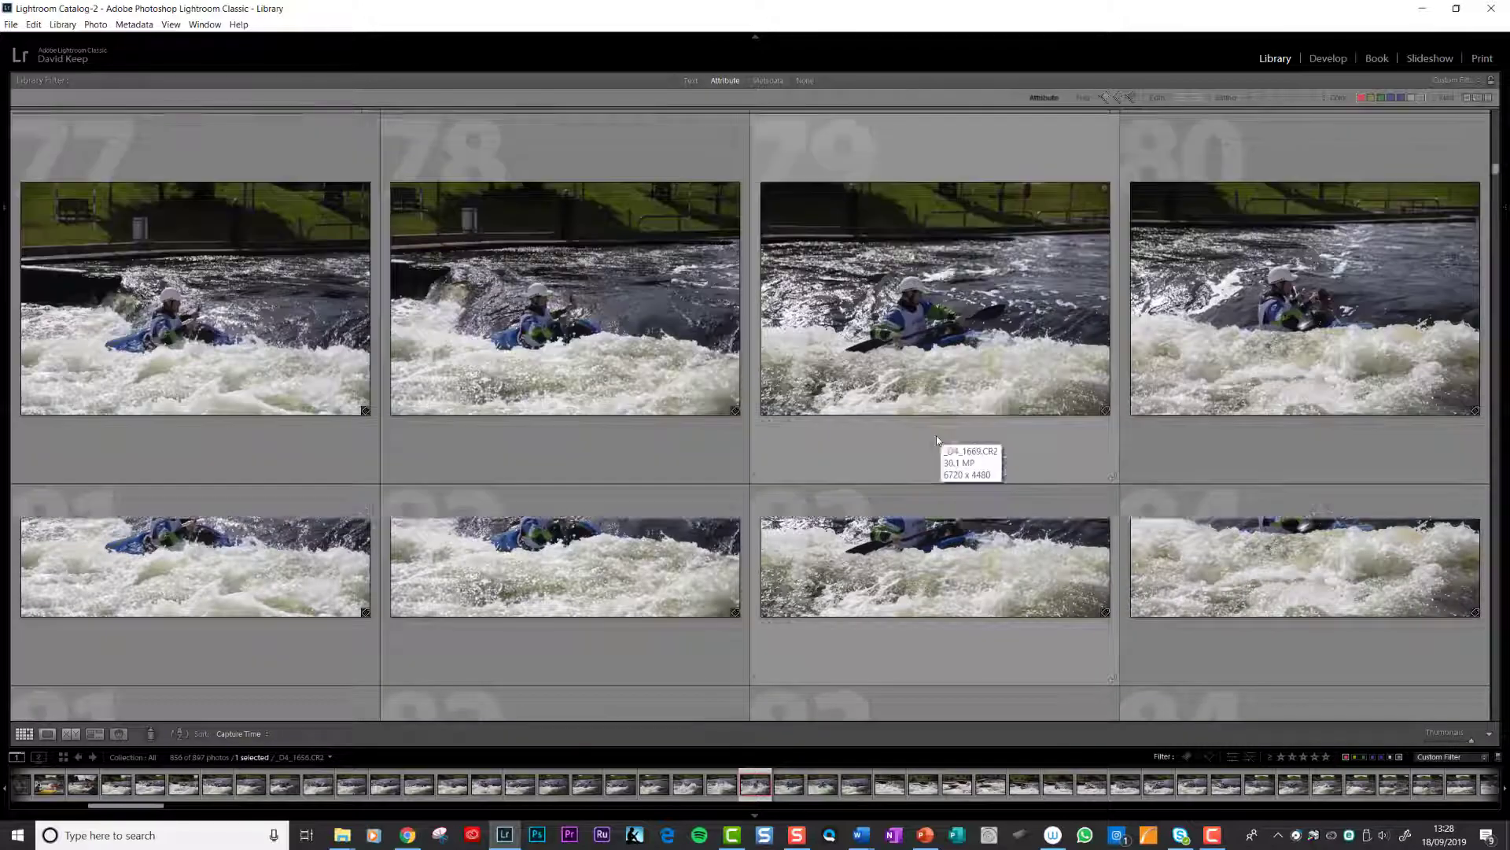
scroll(918, 364, down, 3)
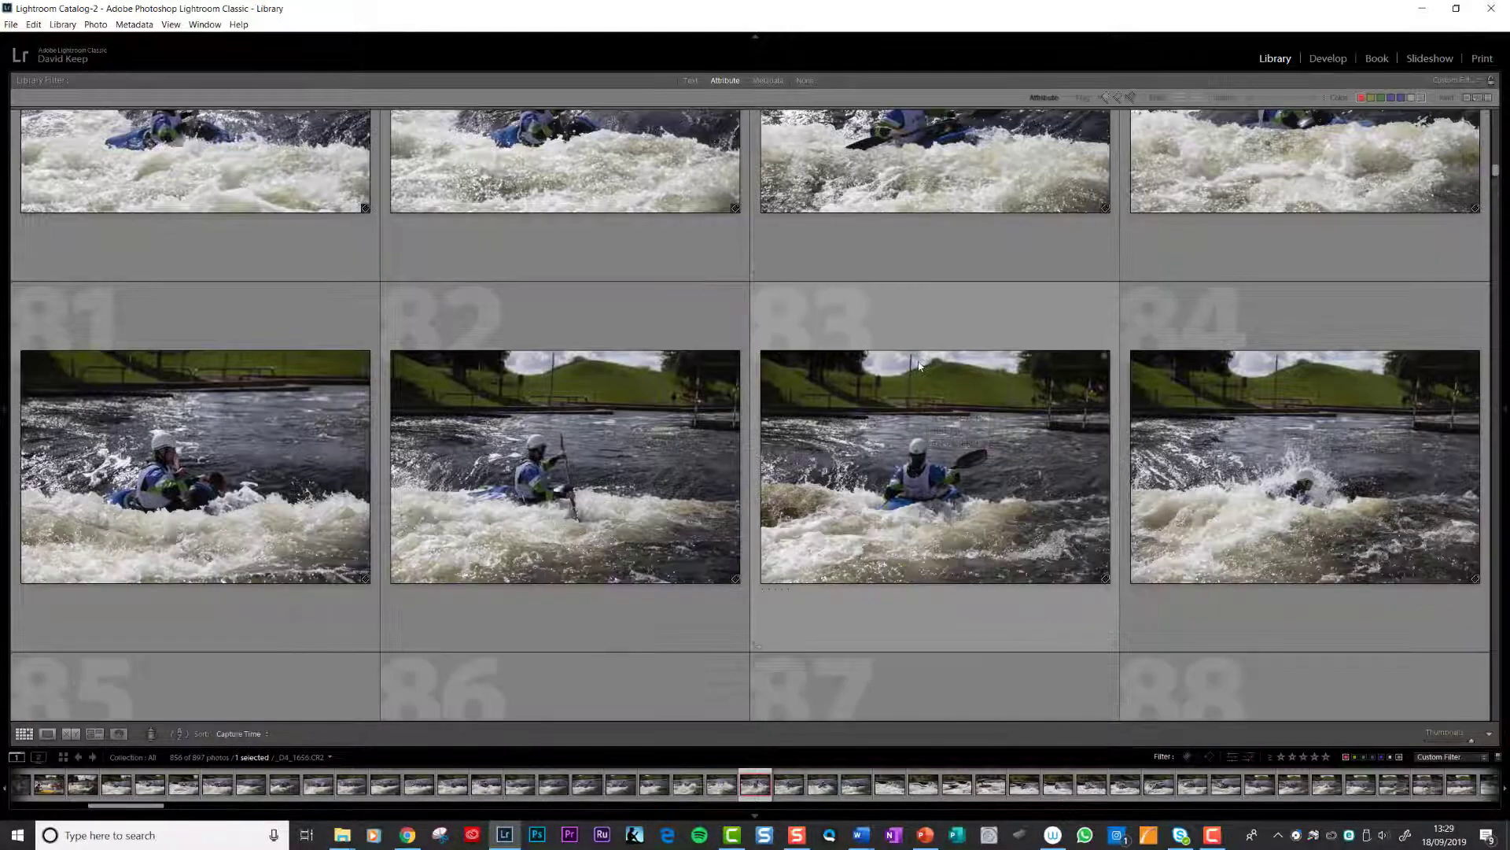
click(1278, 483)
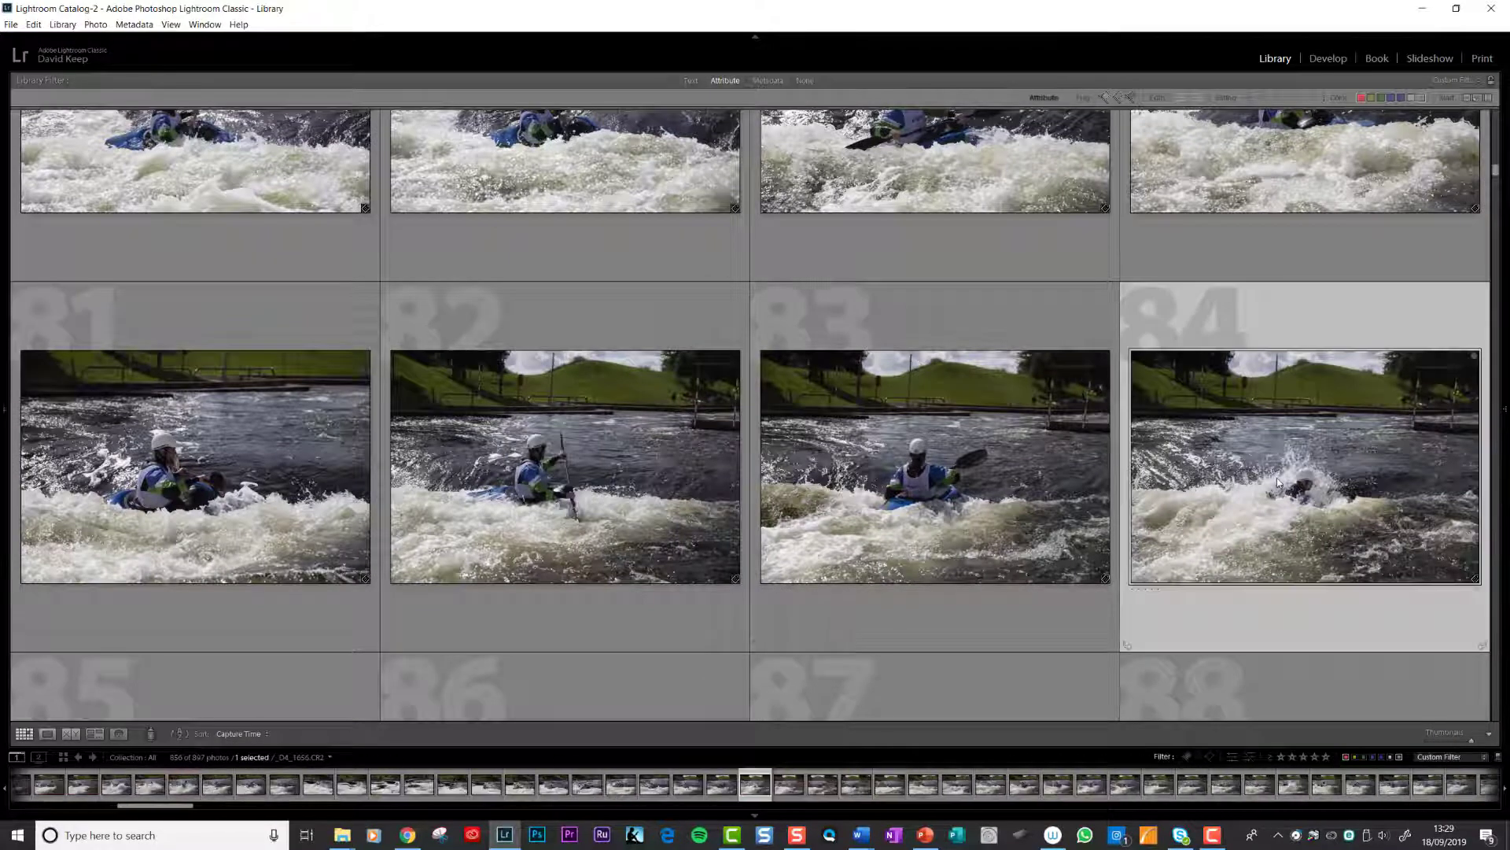
key(6)
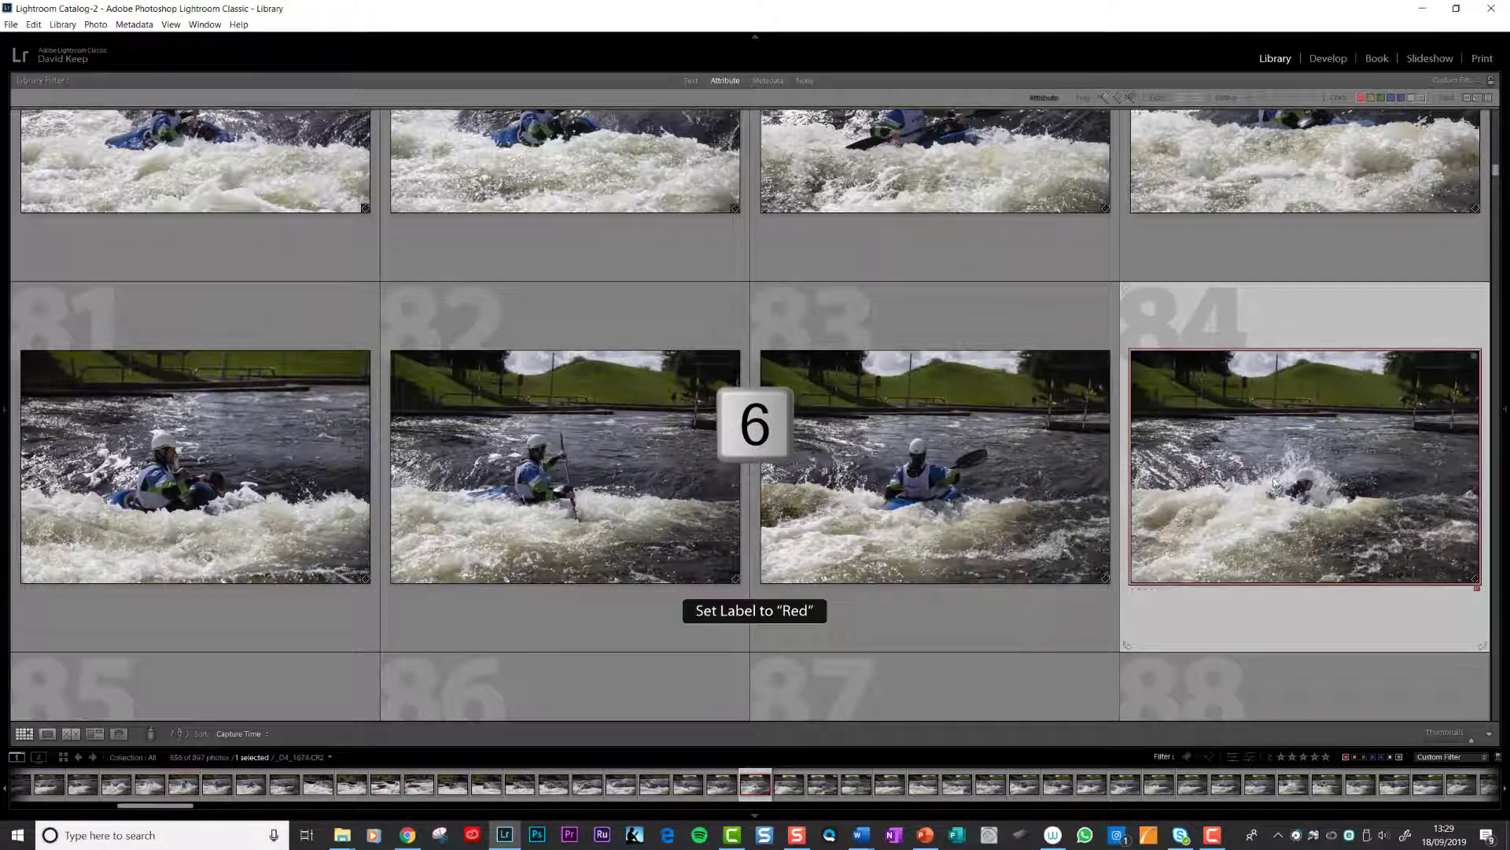
Assign the Red color label to photo 101, the kayaker low in the water with the paddle blade raised
scroll(1264, 479, down, 3)
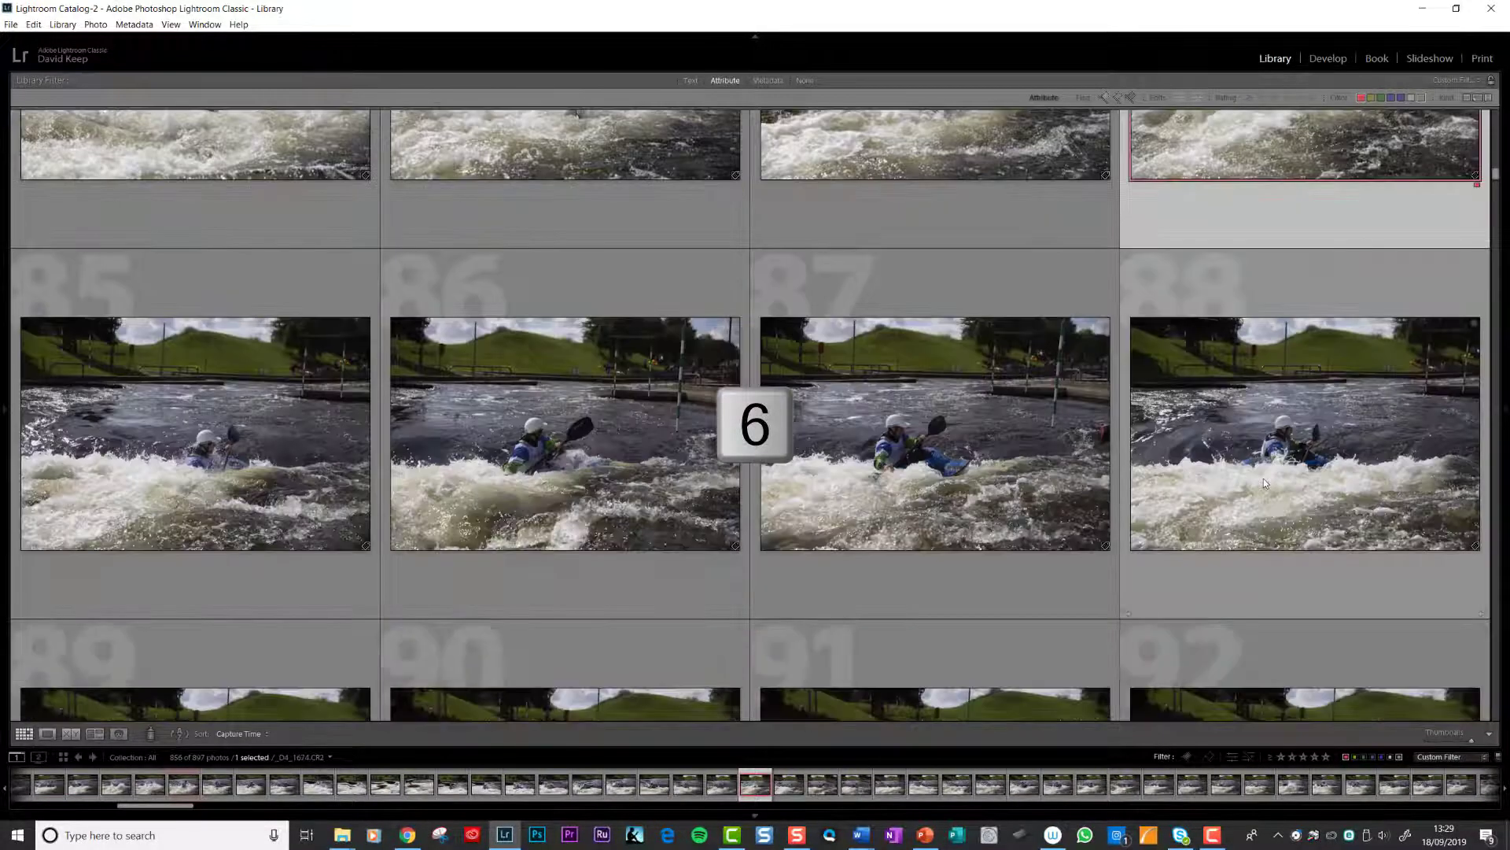
scroll(676, 486, down, 3)
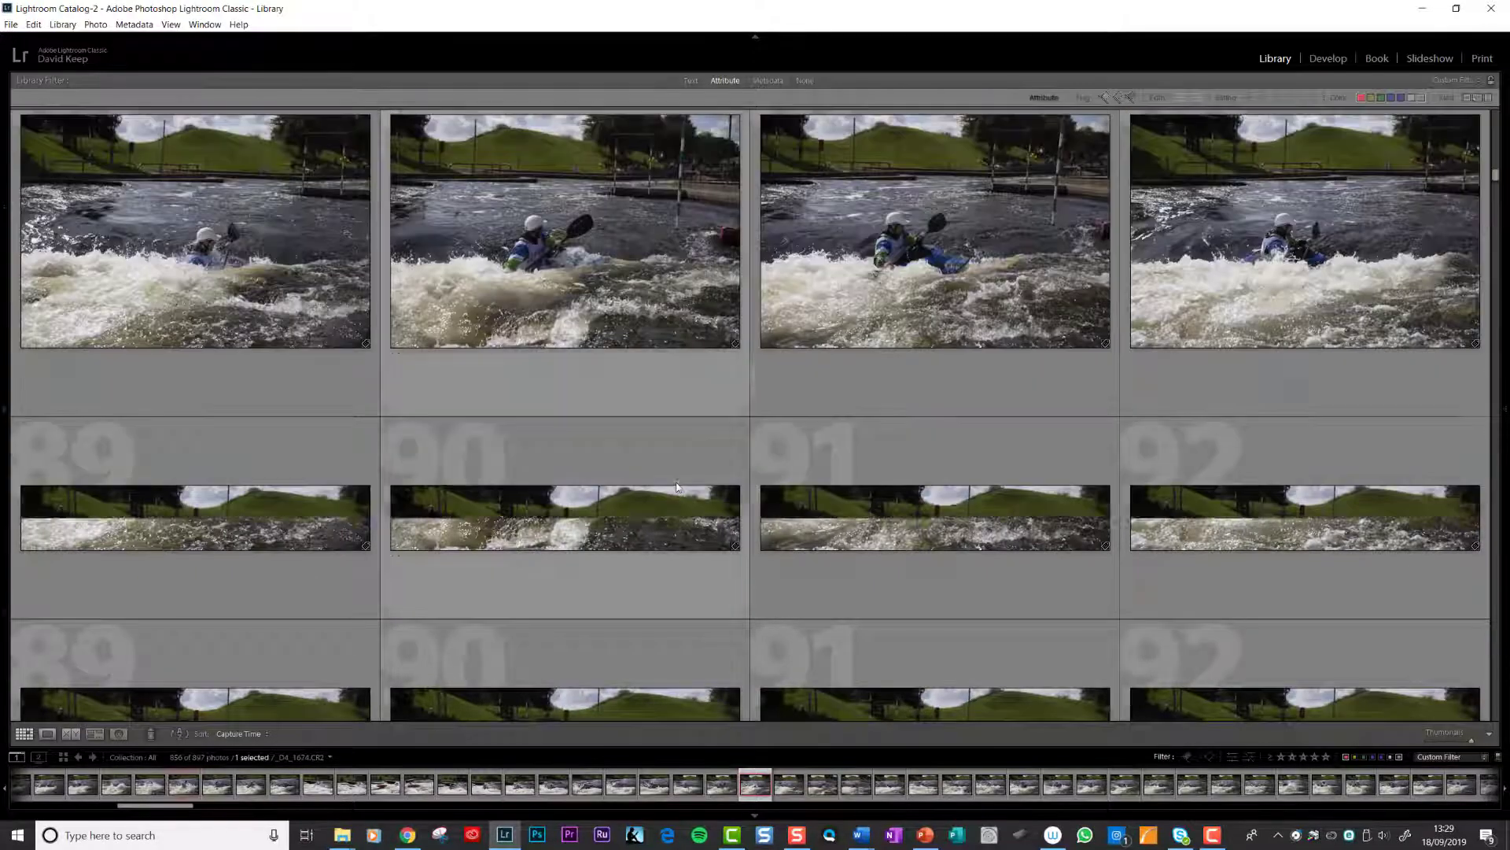
scroll(787, 550, down, 5)
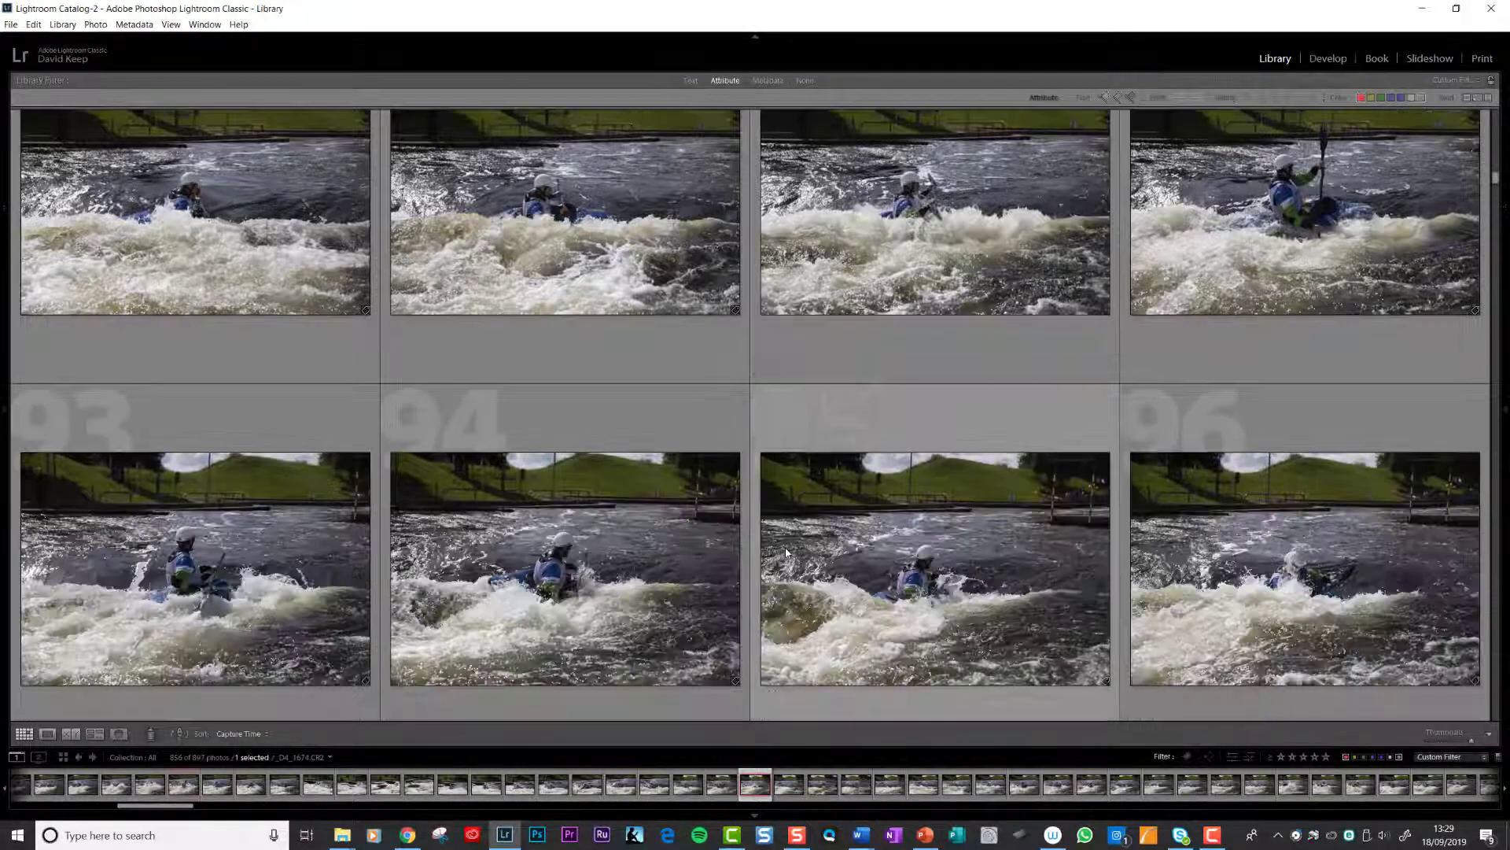
scroll(832, 544, down, 2)
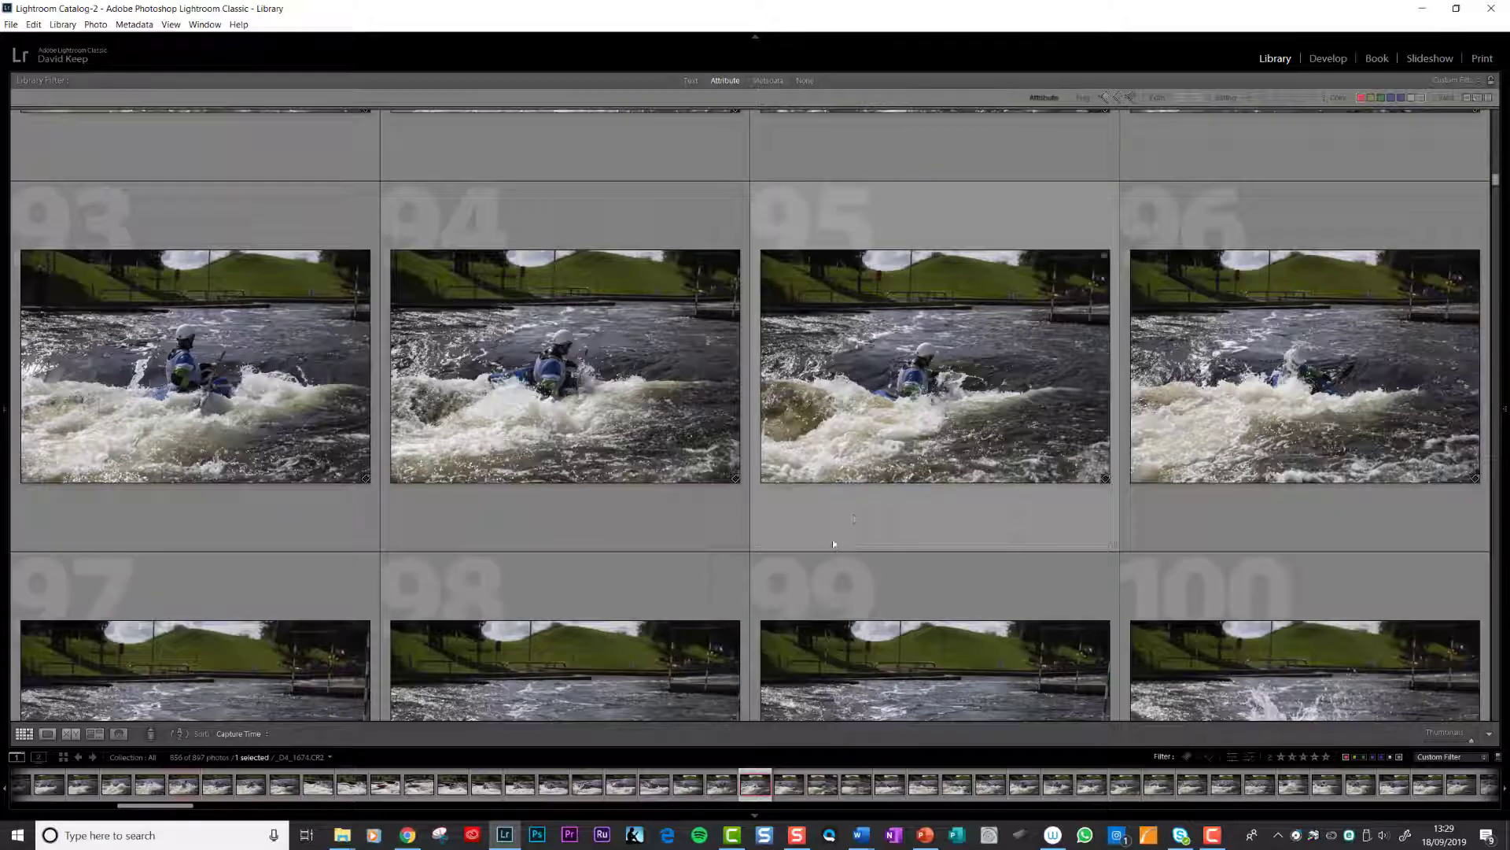
scroll(851, 516, down, 2)
scroll(852, 518, down, 2)
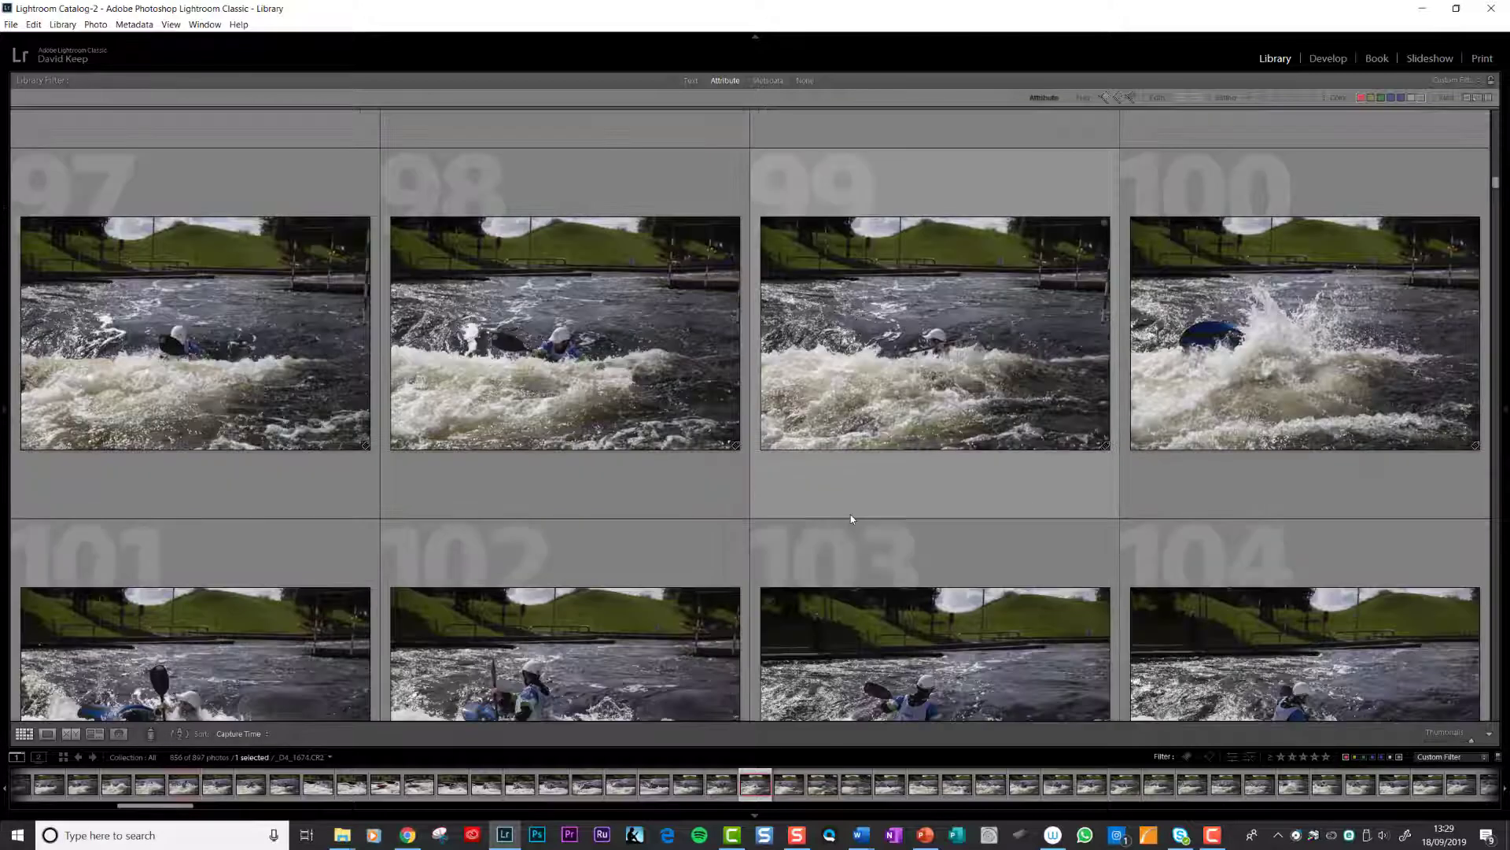
scroll(852, 517, down, 2)
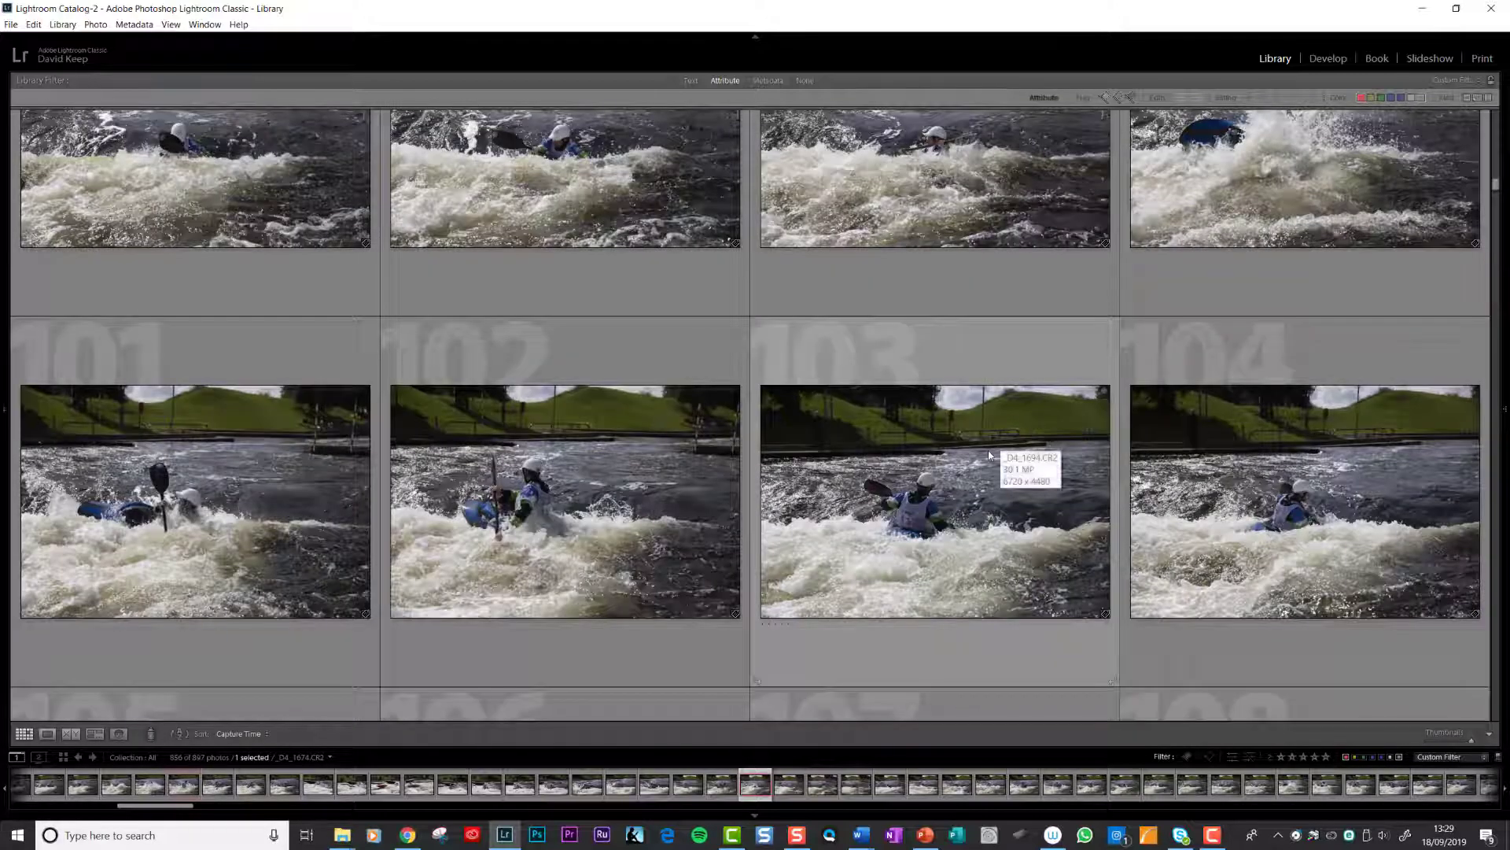
click(228, 513)
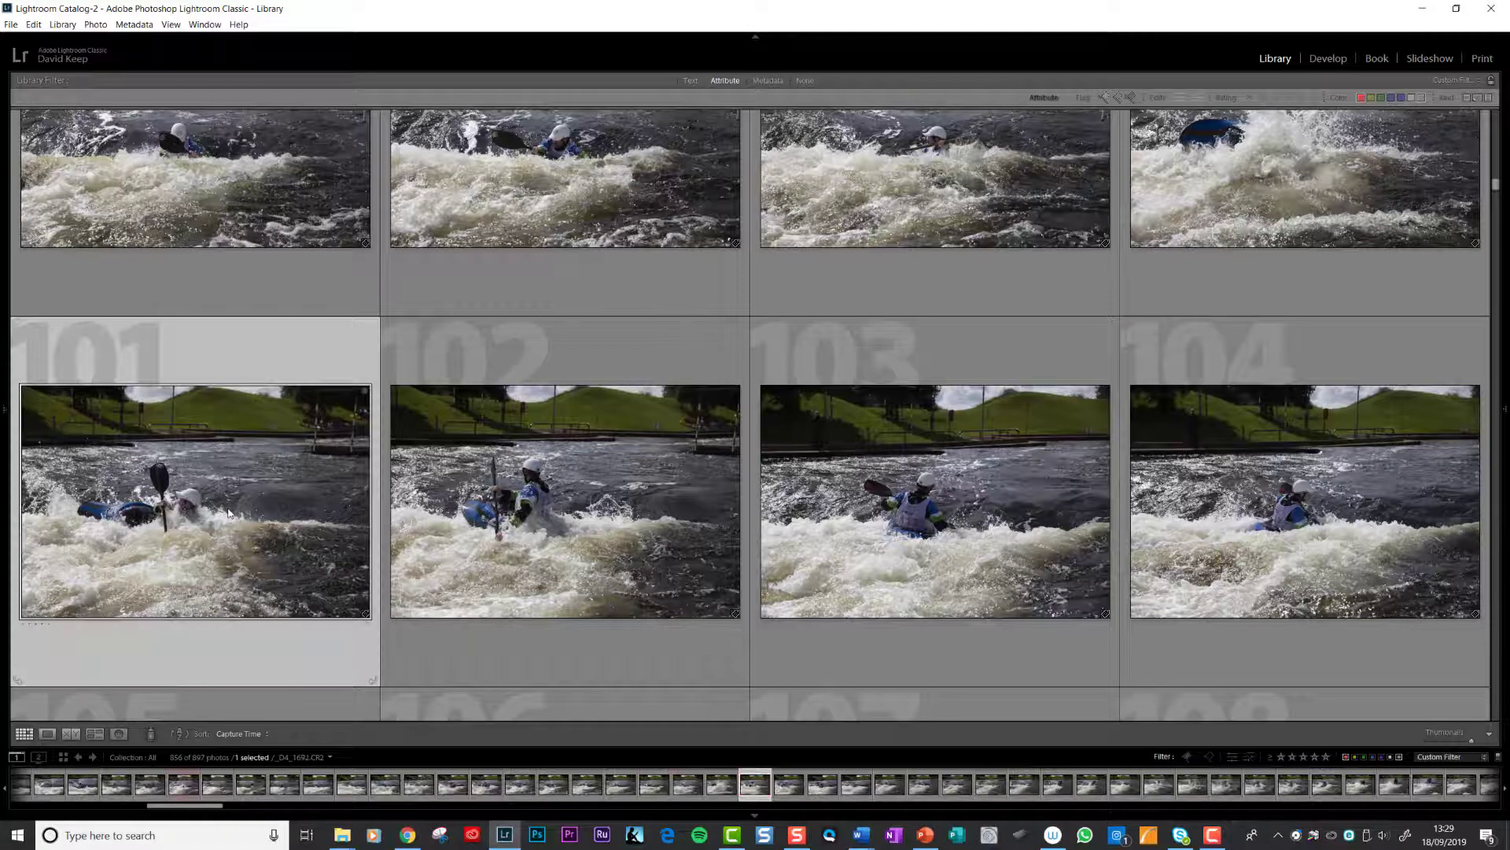
key(6)
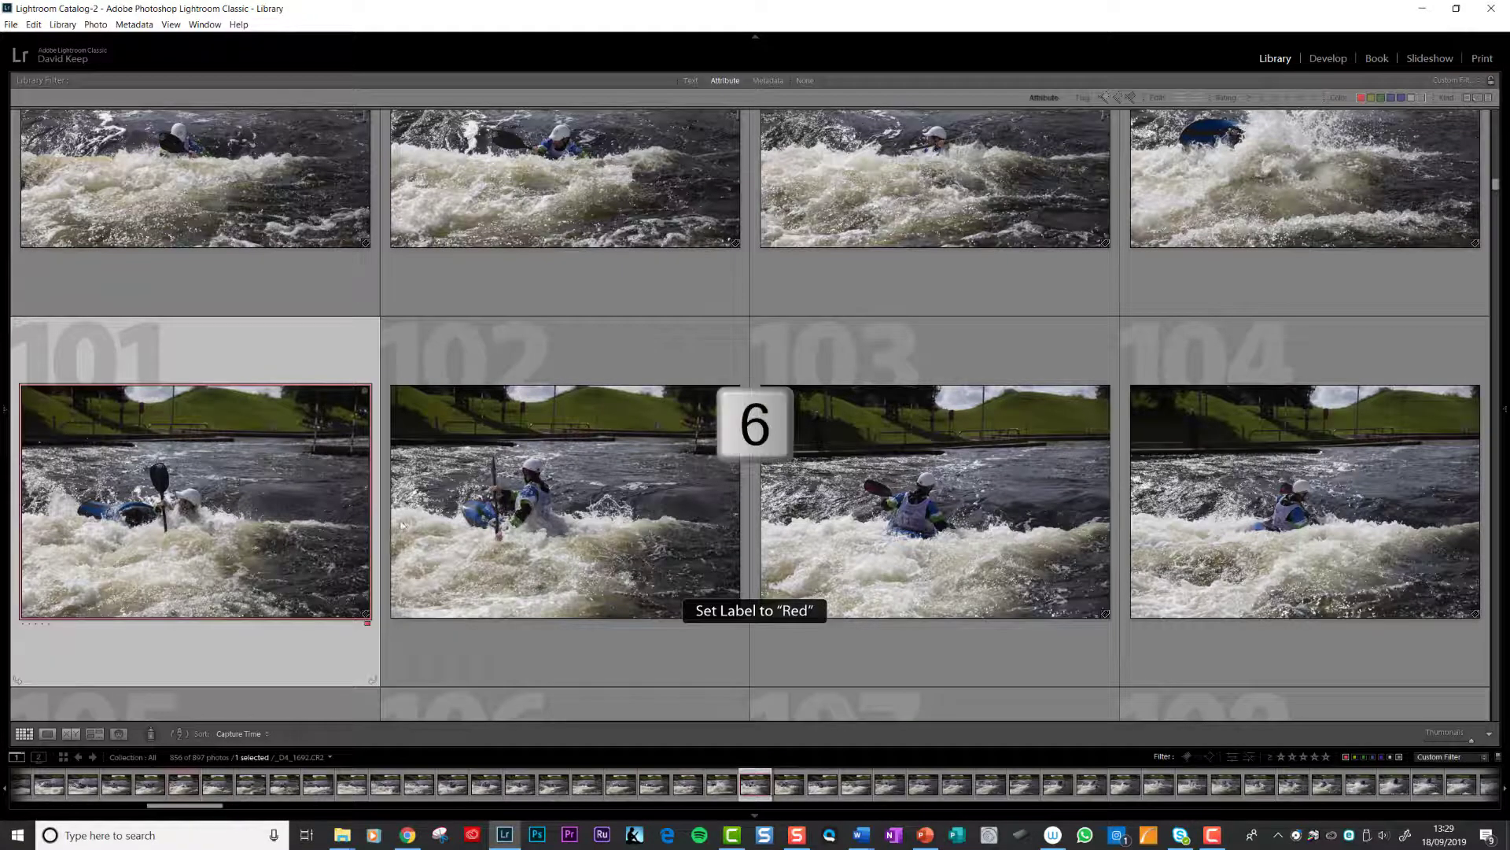
Assign the Red color label to photo 114, the kayaker surfacing through spray with an upright paddle
scroll(988, 533, down, 4)
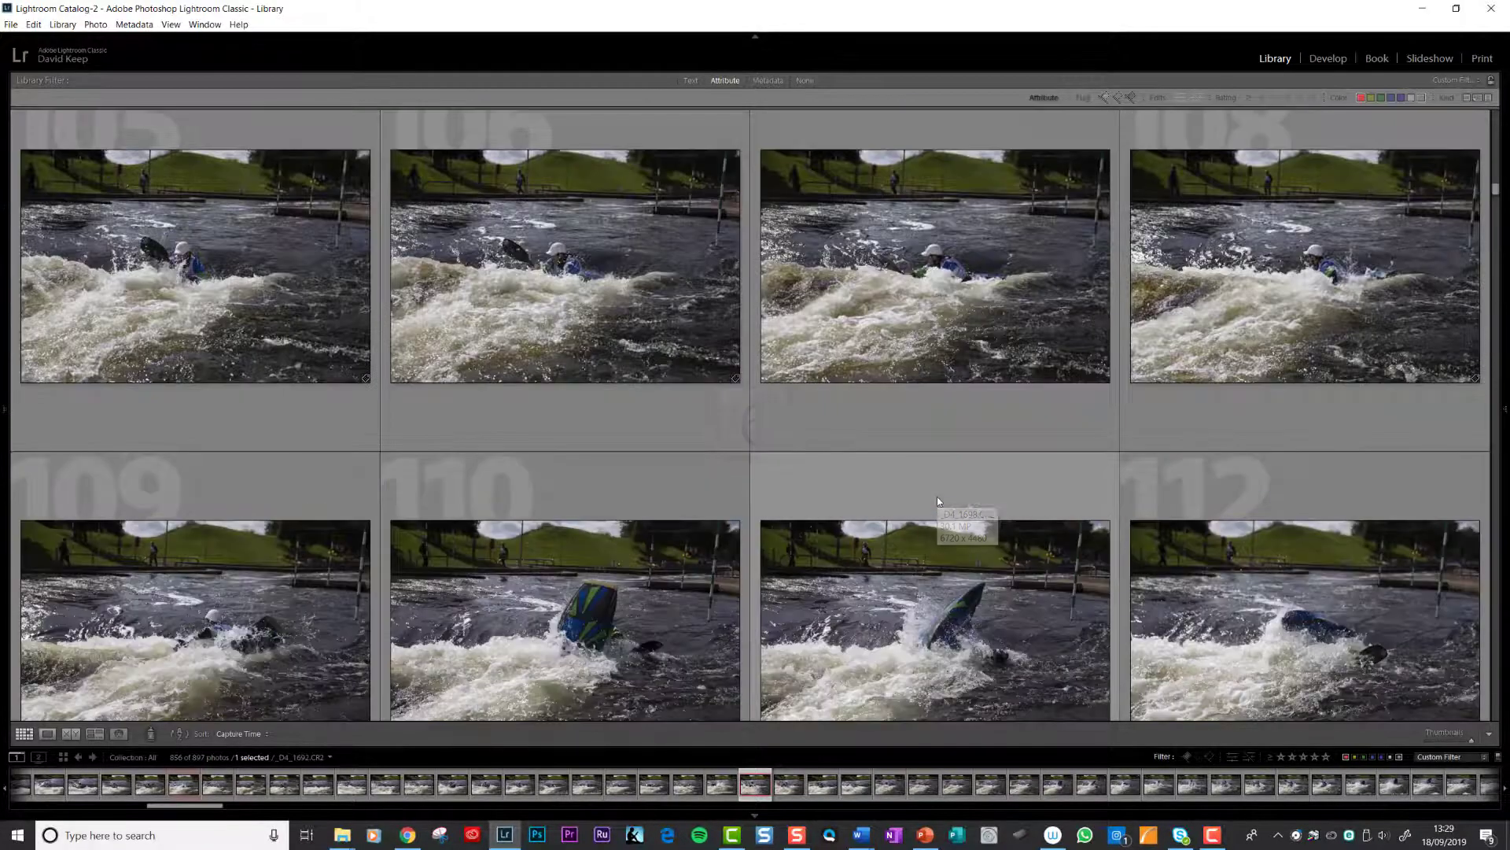
scroll(937, 497, down, 8)
scroll(936, 502, down, 2)
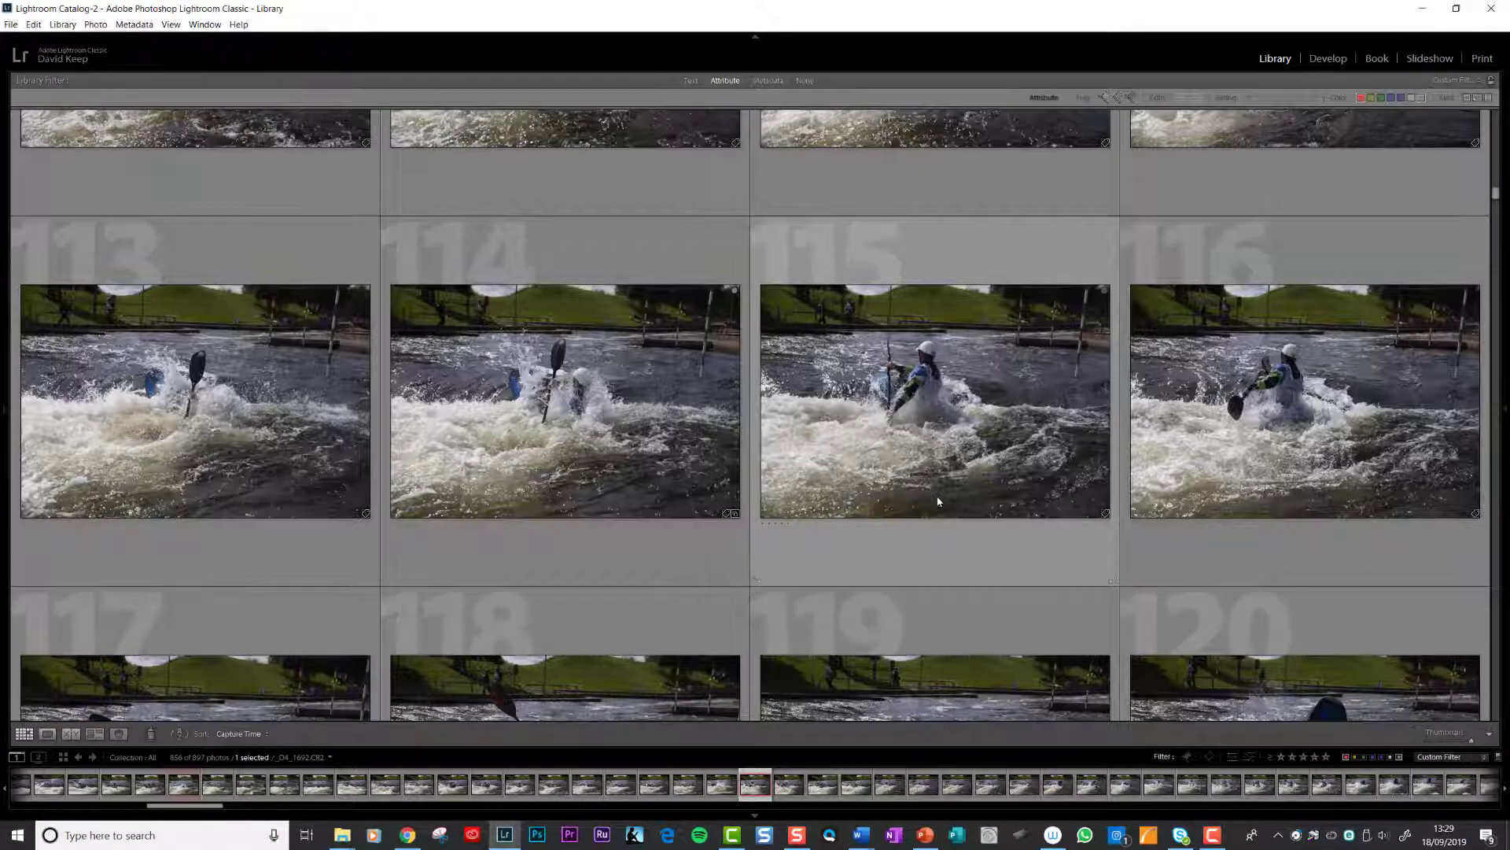
scroll(883, 442, down, 2)
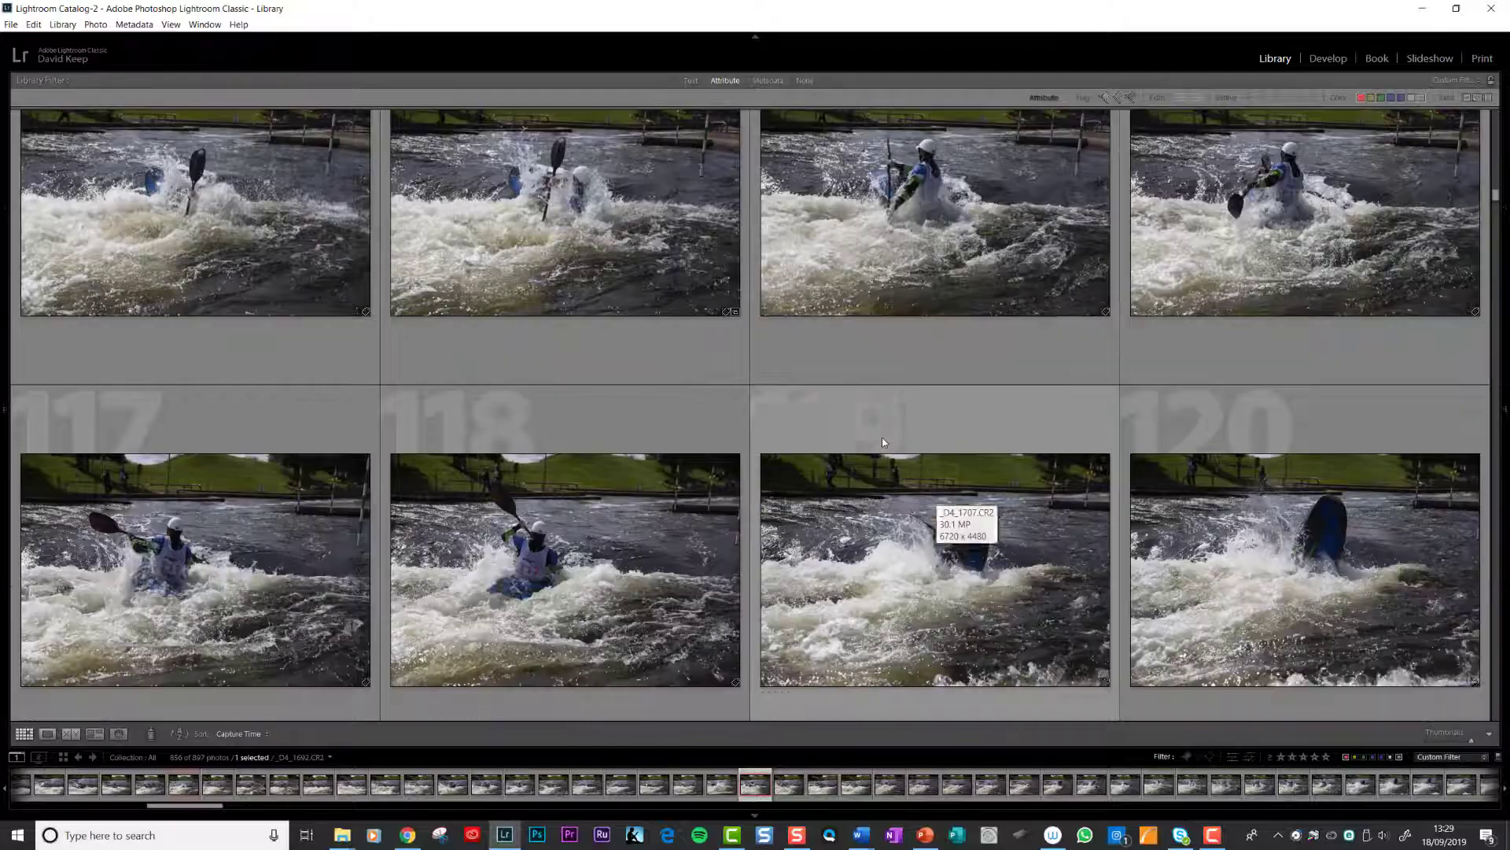
scroll(881, 436, up, 2)
click(576, 428)
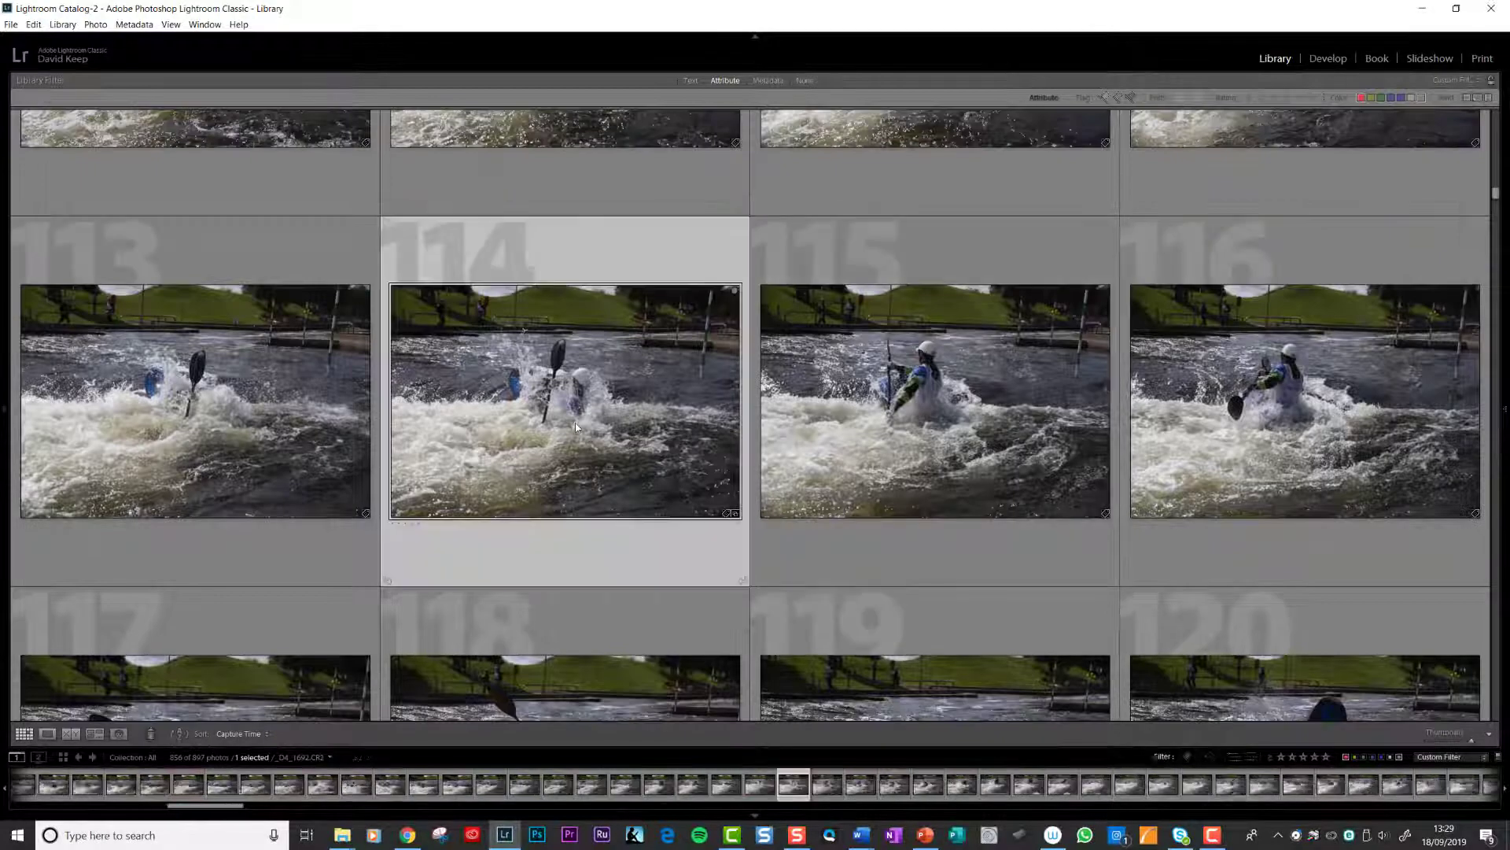
key(6)
Assign the Red color label to photo 128, the kayaker tilting over with the paddle angled across the body
scroll(928, 421, down, 2)
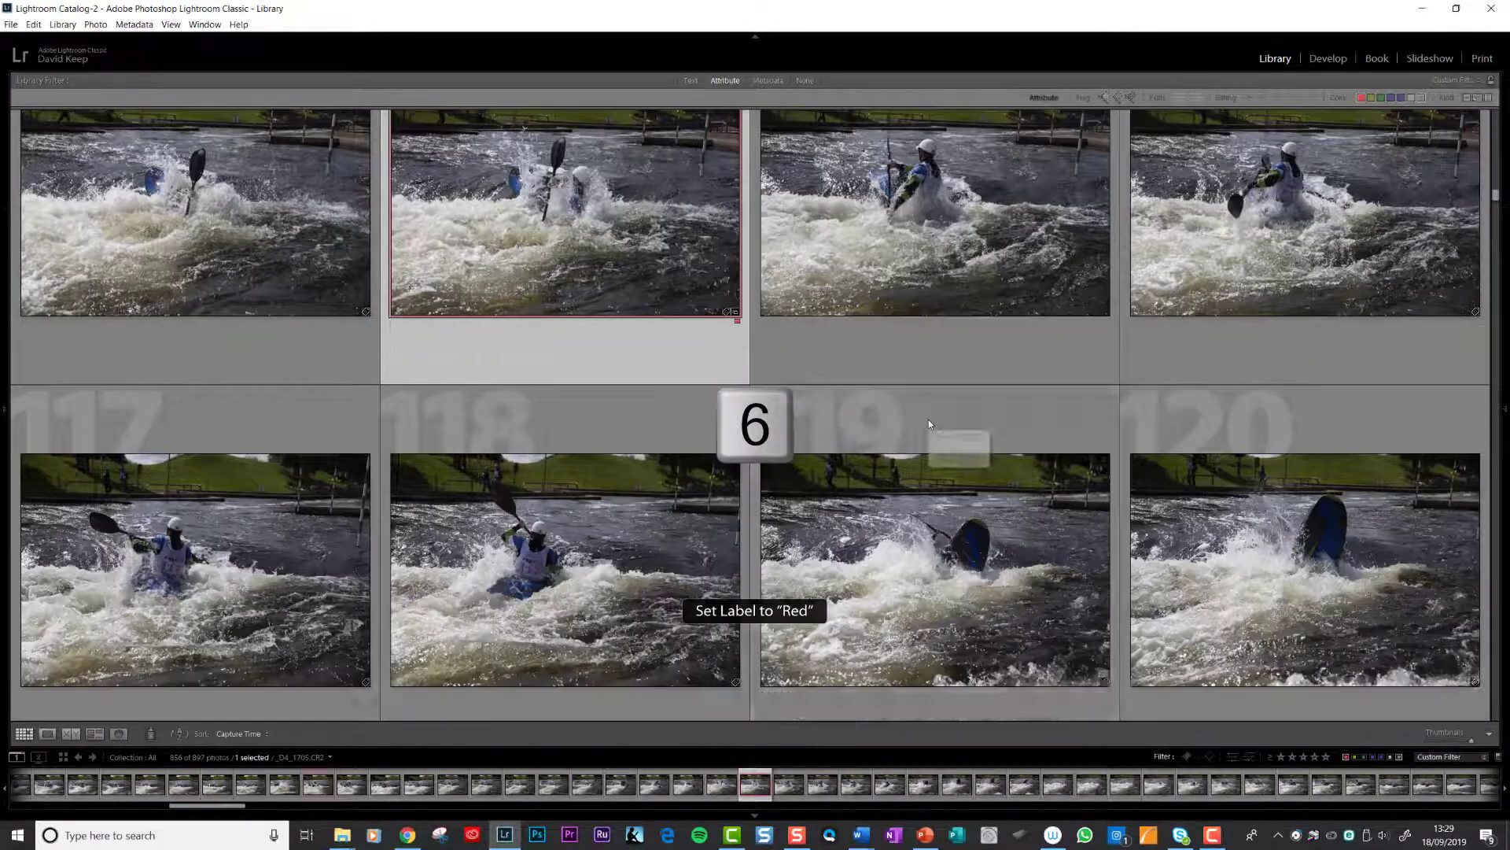
scroll(929, 421, down, 2)
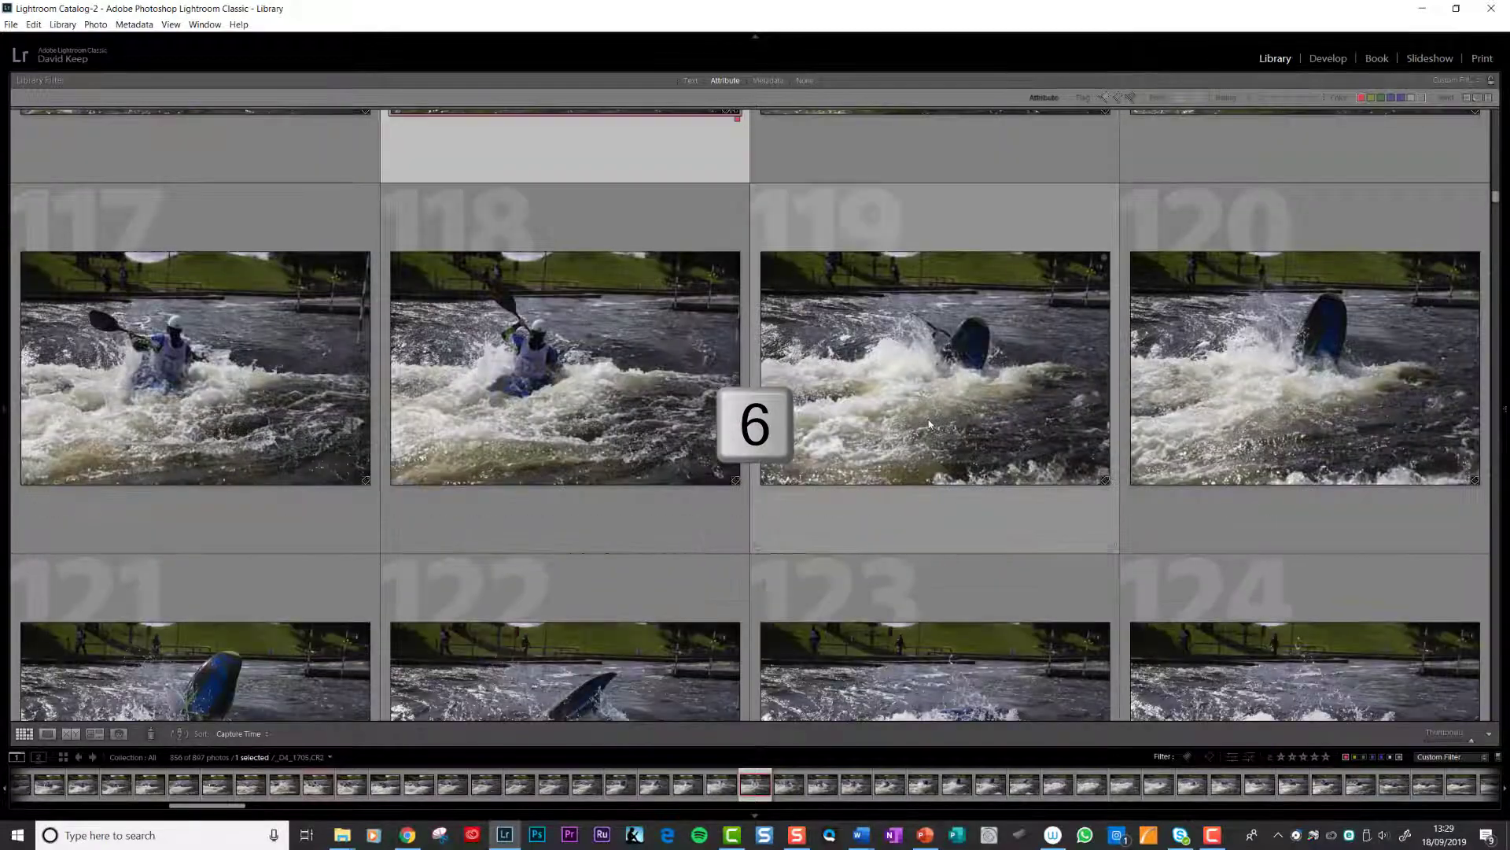
scroll(928, 424, down, 2)
scroll(928, 423, down, 2)
scroll(928, 423, down, 2)
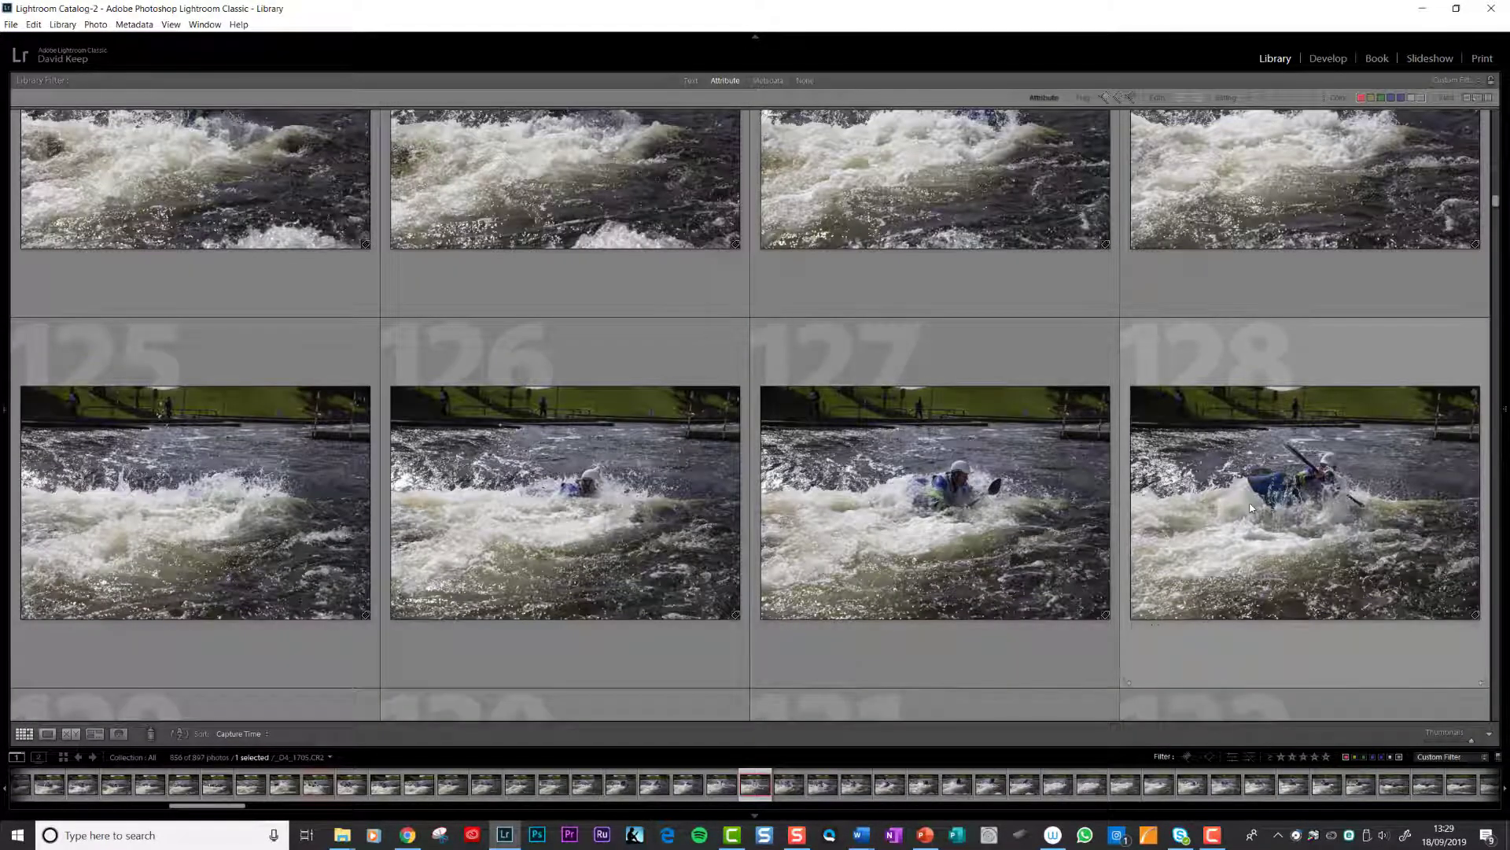
scroll(1251, 507, down, 2)
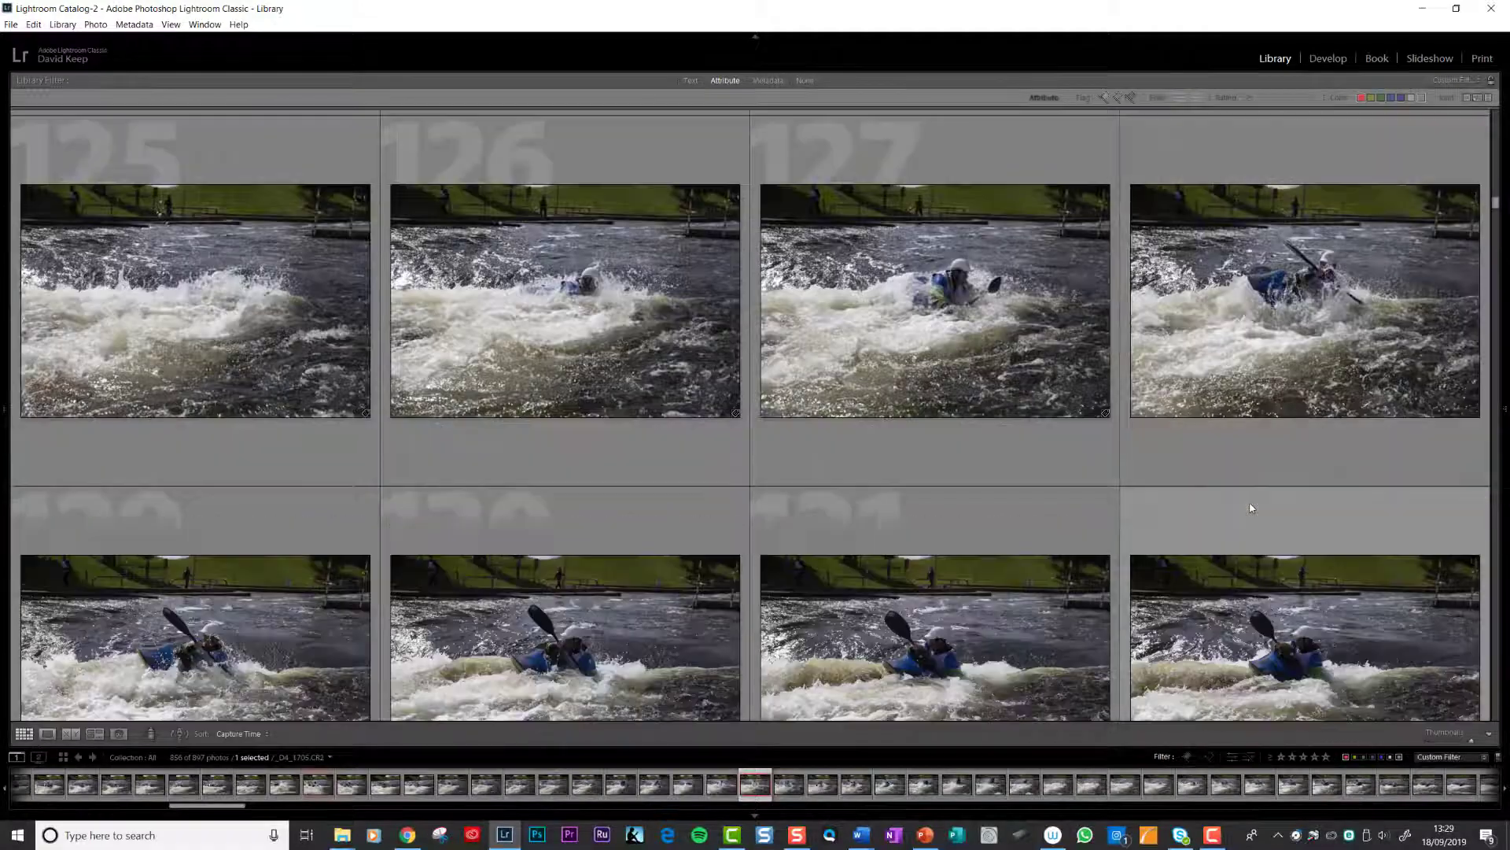
click(1333, 313)
key(6)
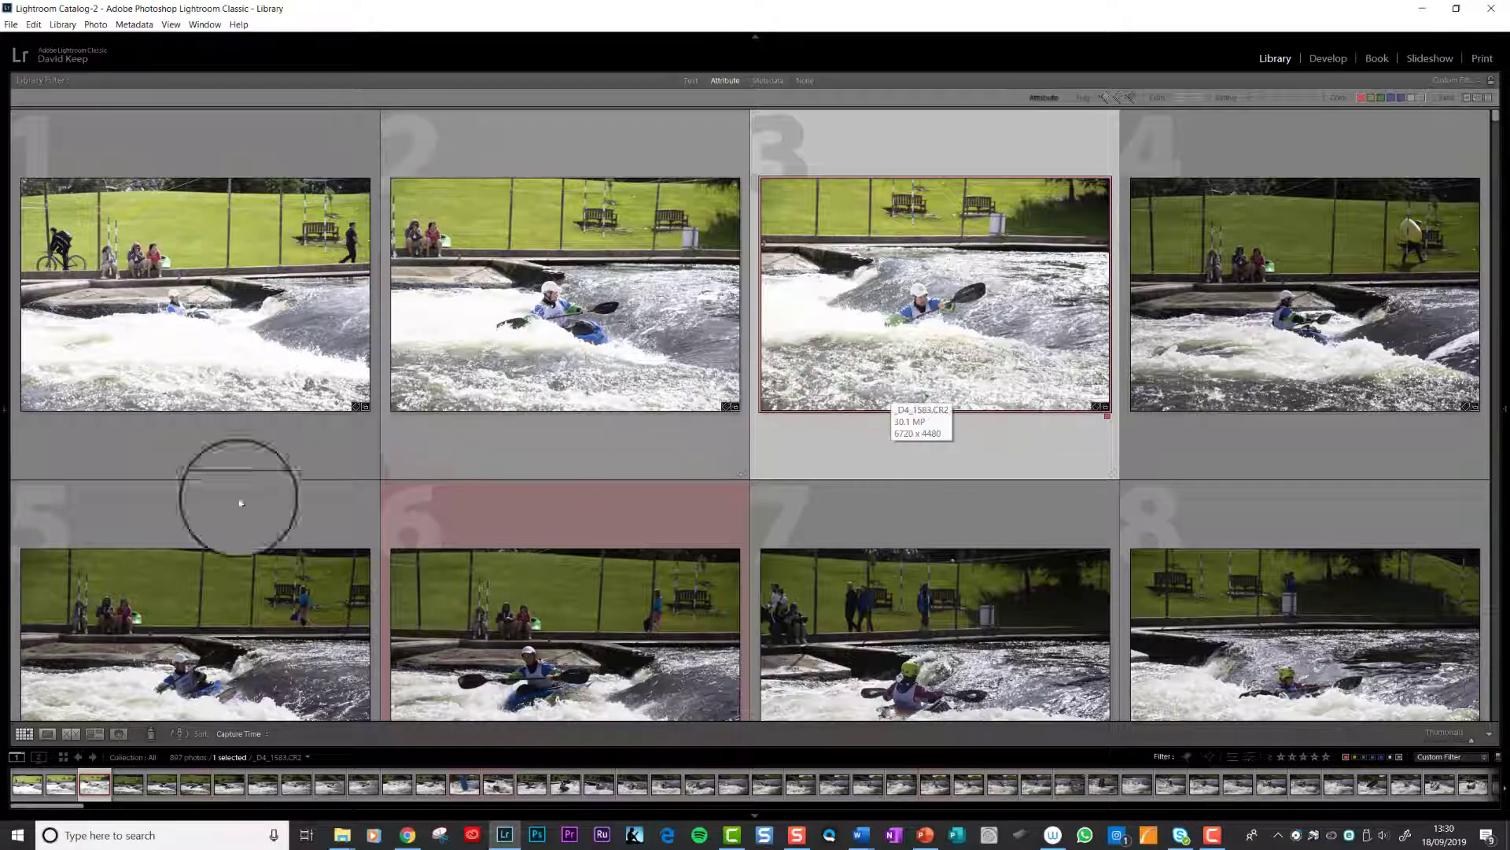
With both side panels showing, filter the Red-labelled photos out of the grid and select all the remaining ones
click(5, 416)
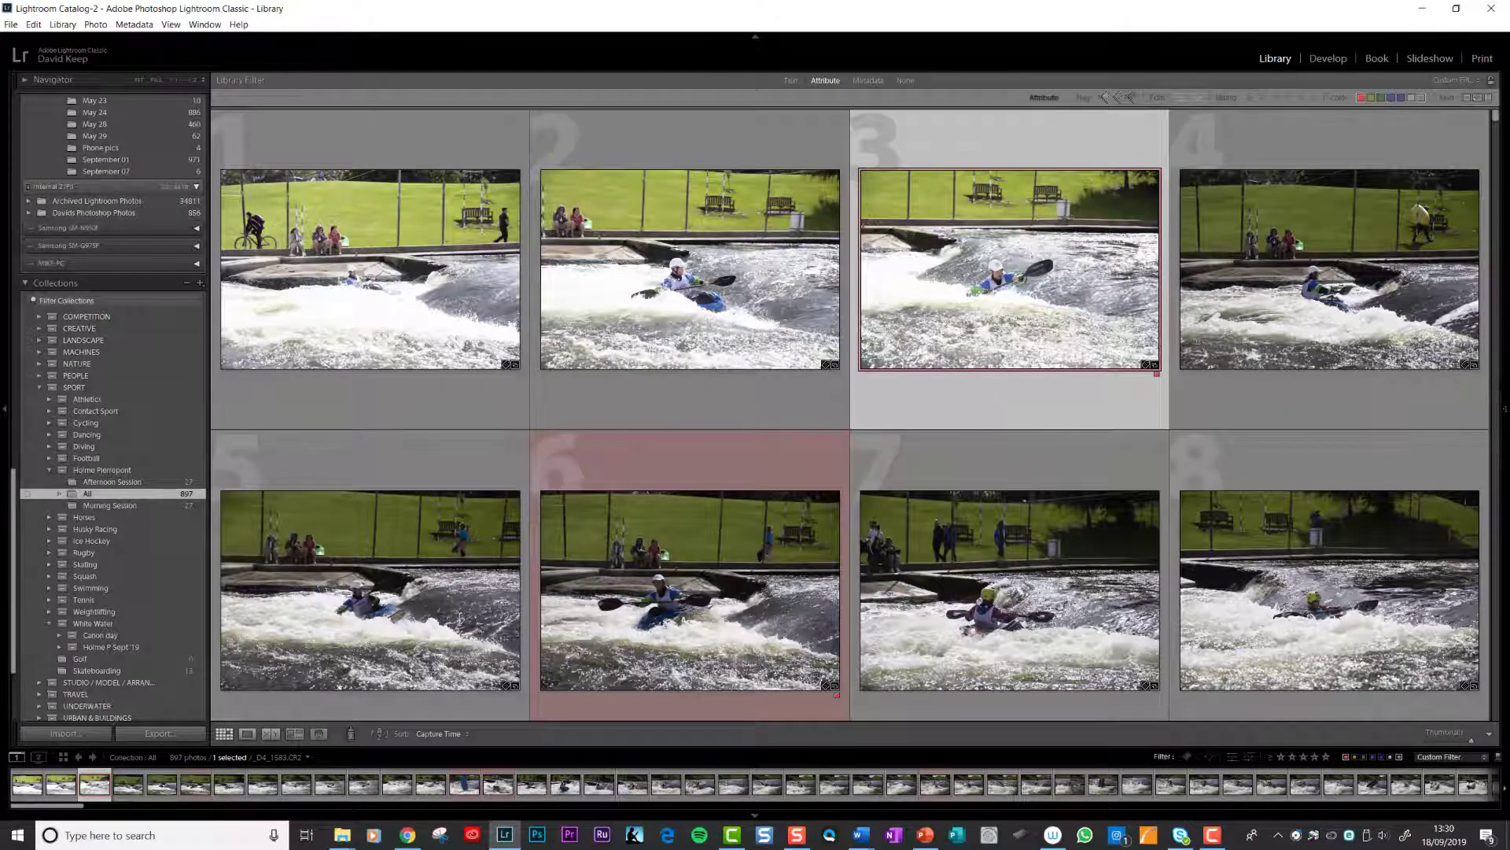
click(1506, 414)
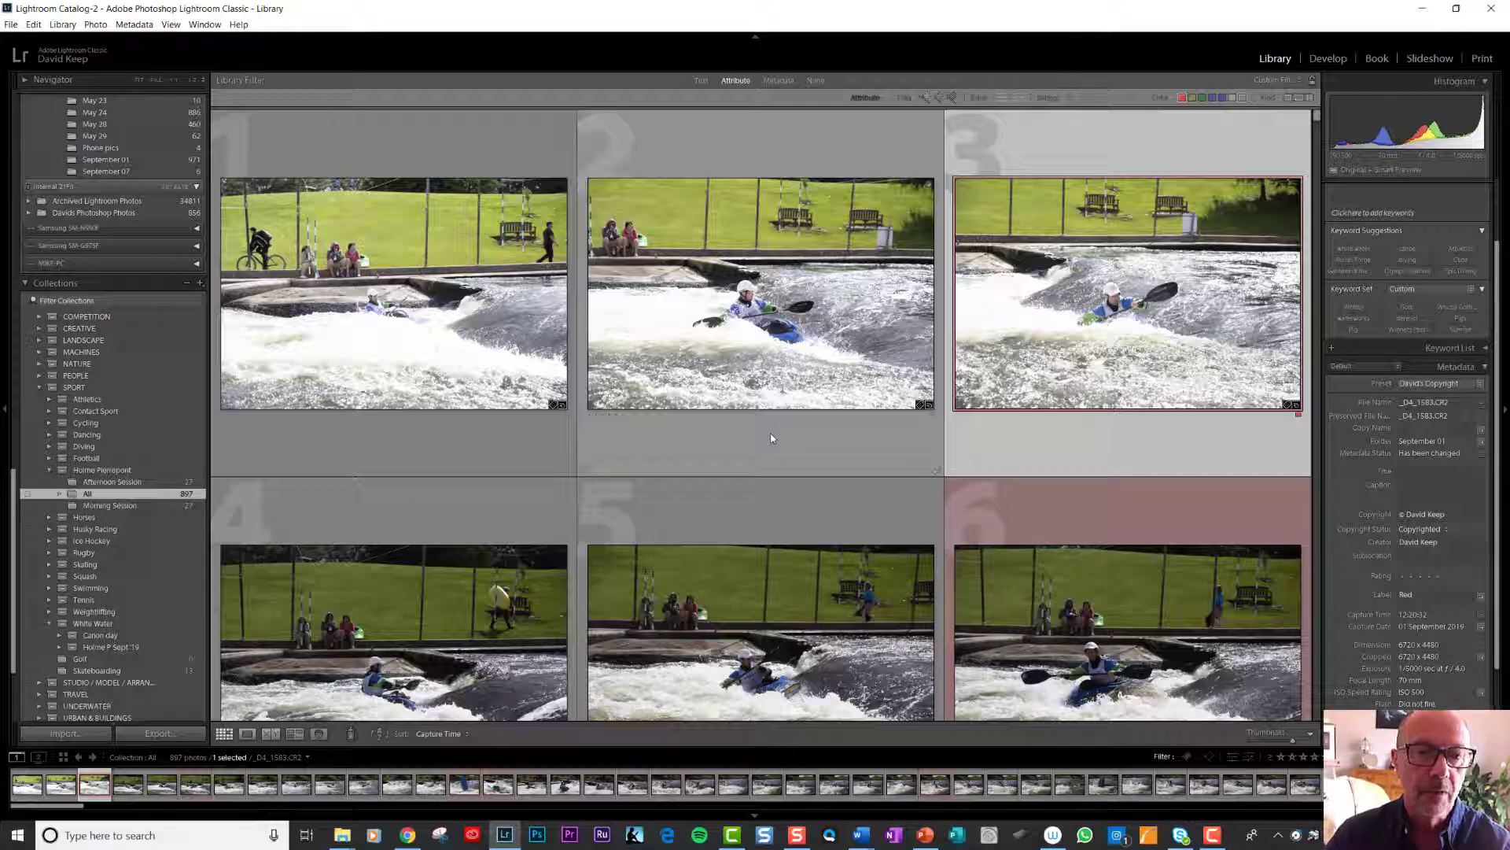
click(1181, 100)
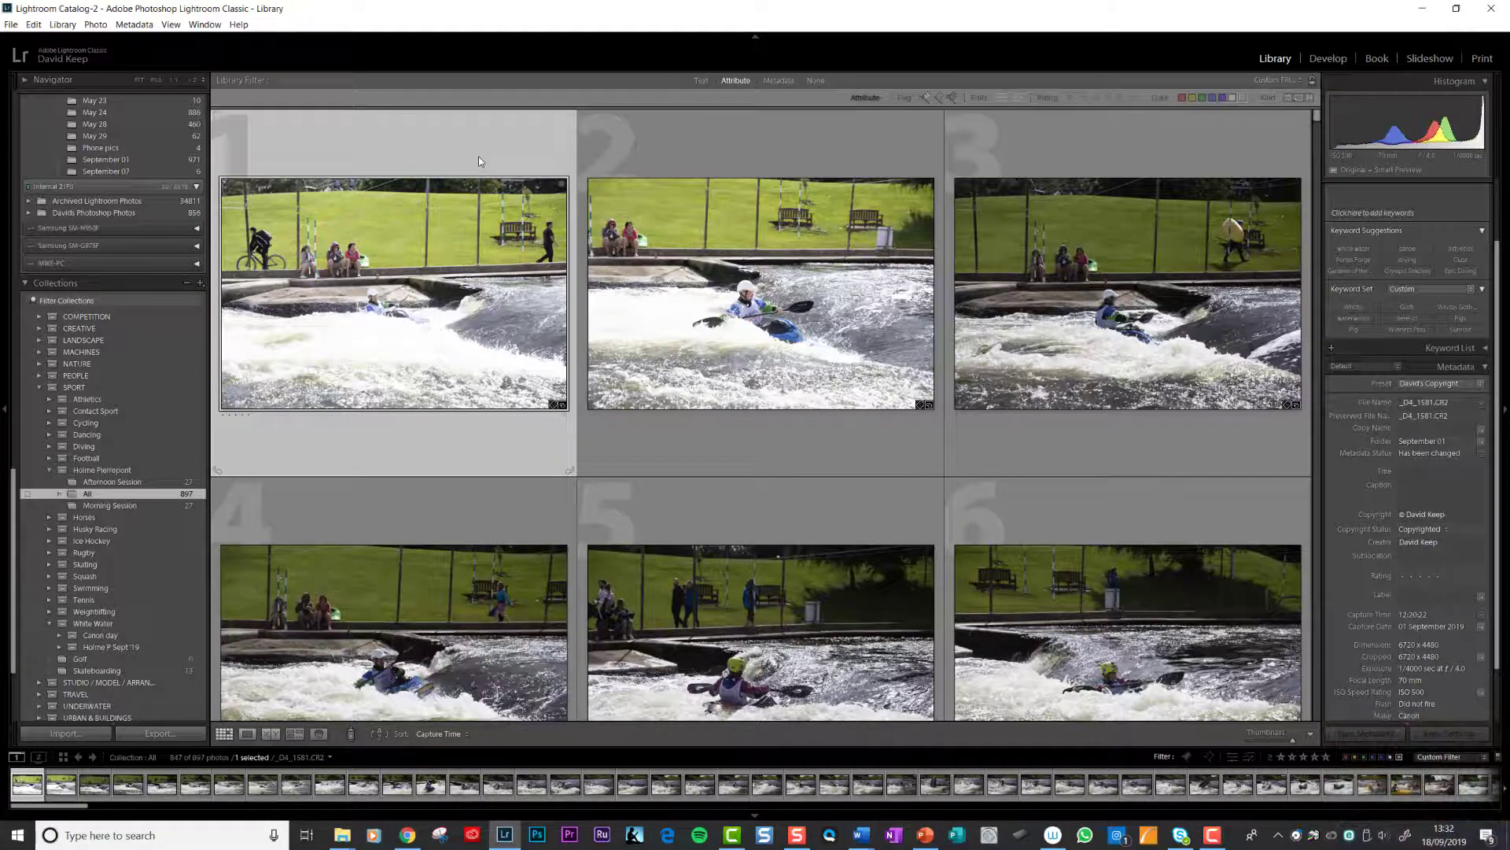
key(ctrl+a)
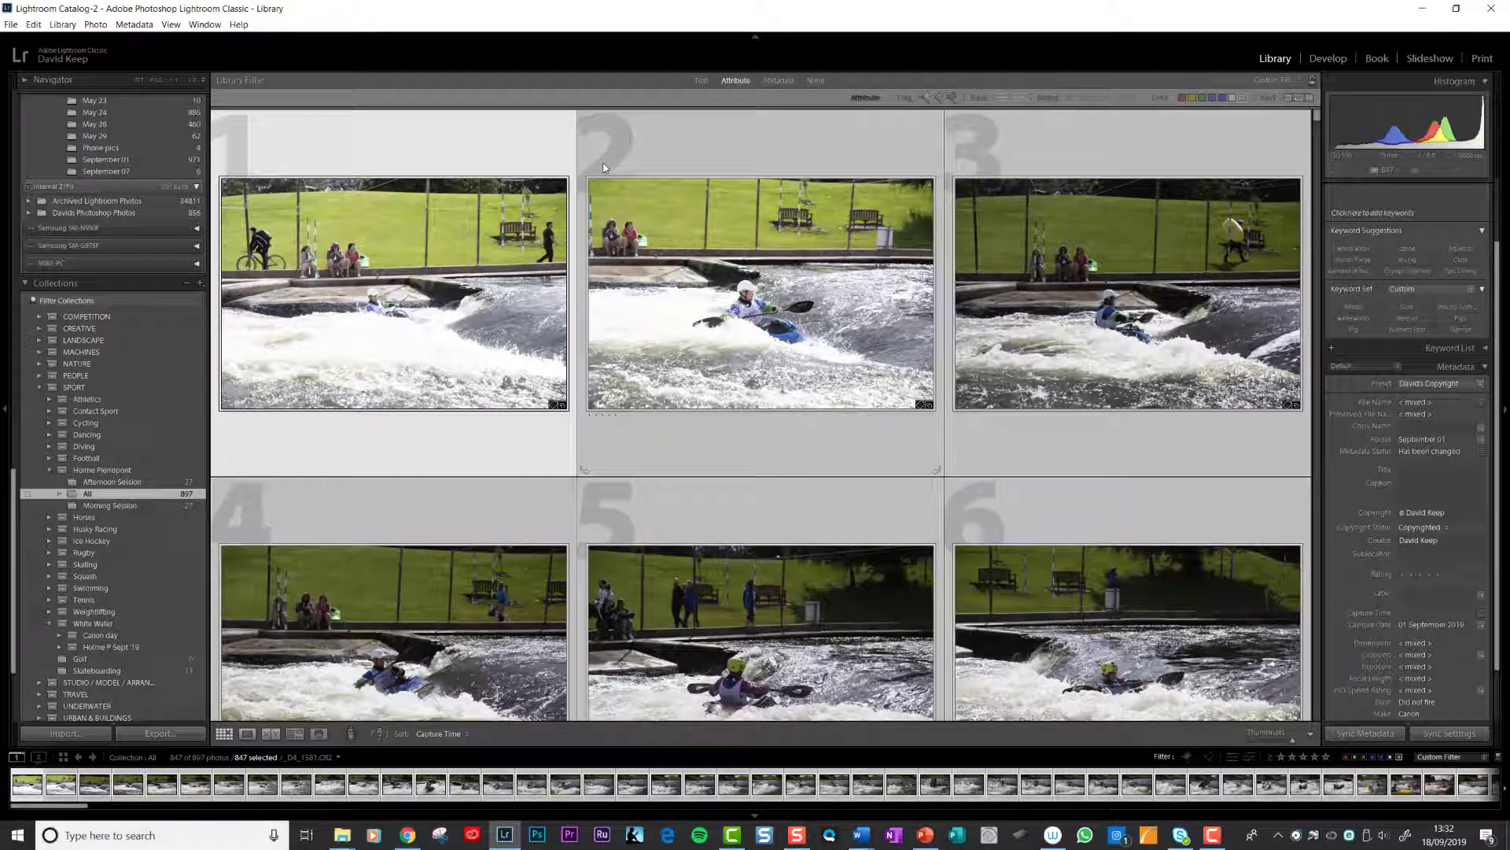
Flag all the selected photos without the Red label as rejected
key(x)
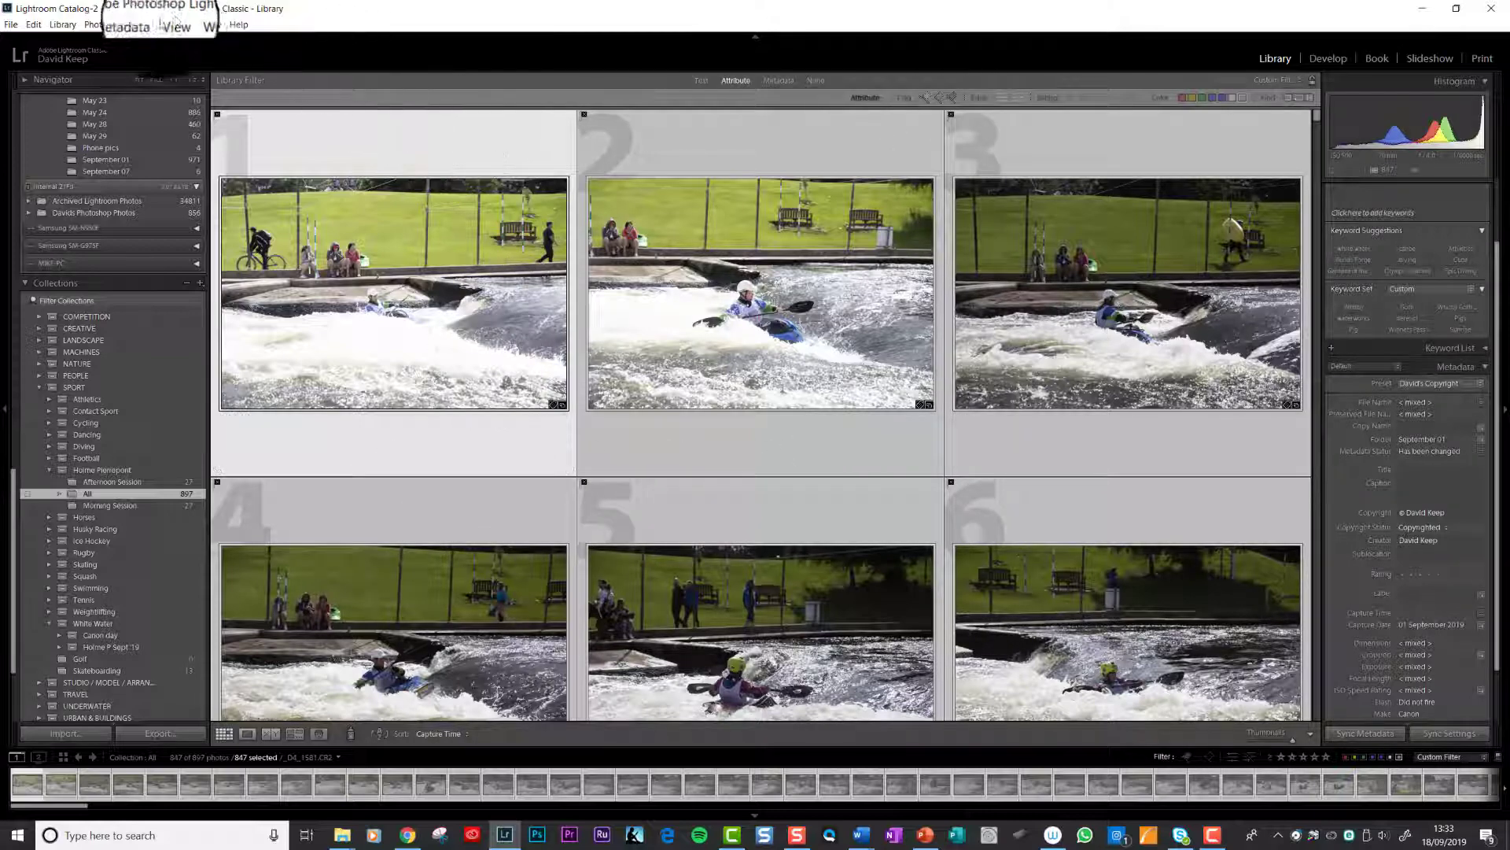
click(96, 25)
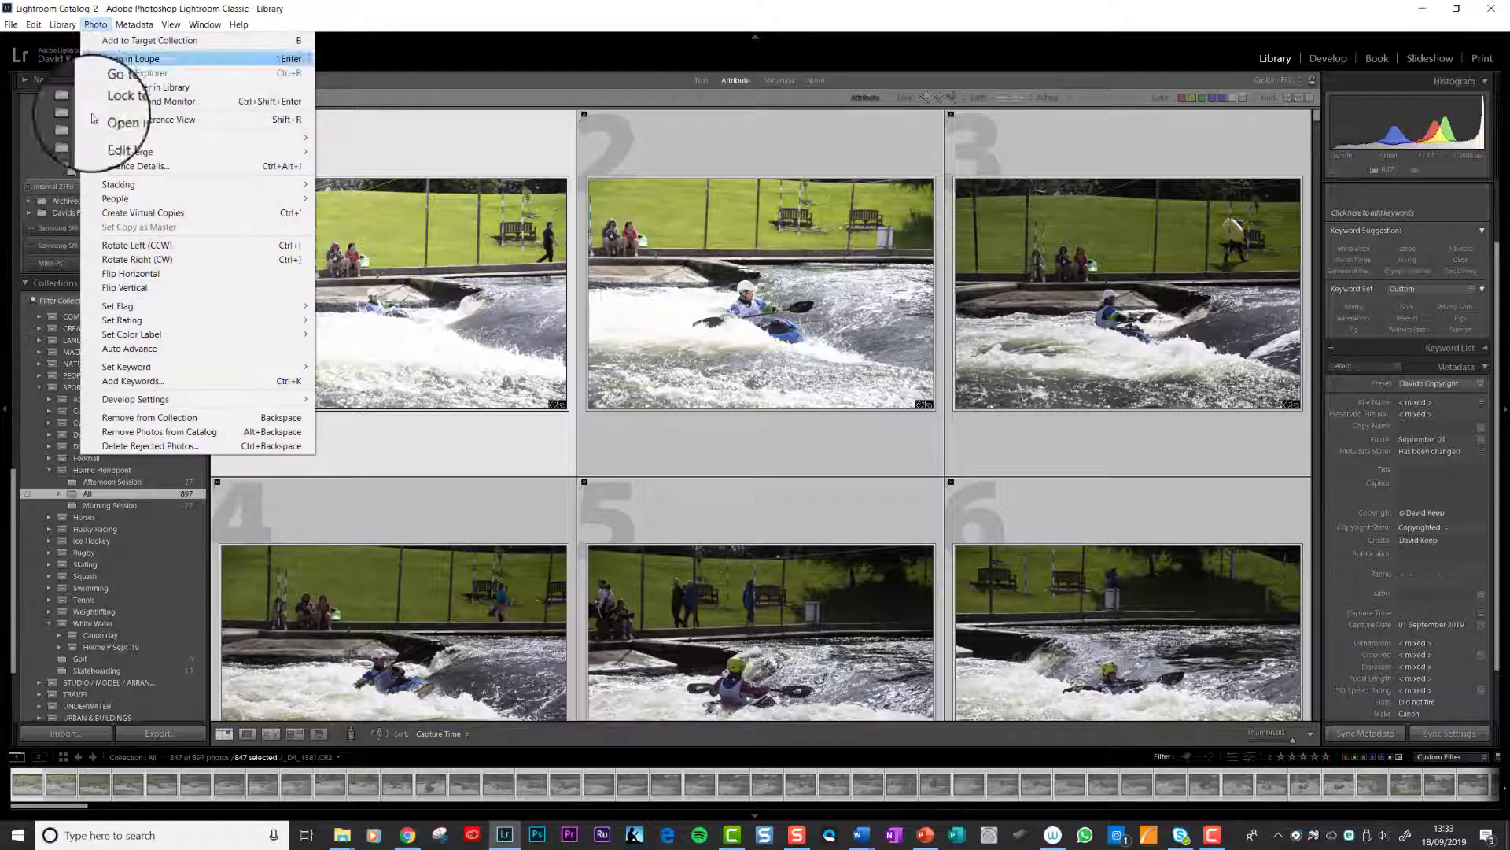
click(137, 446)
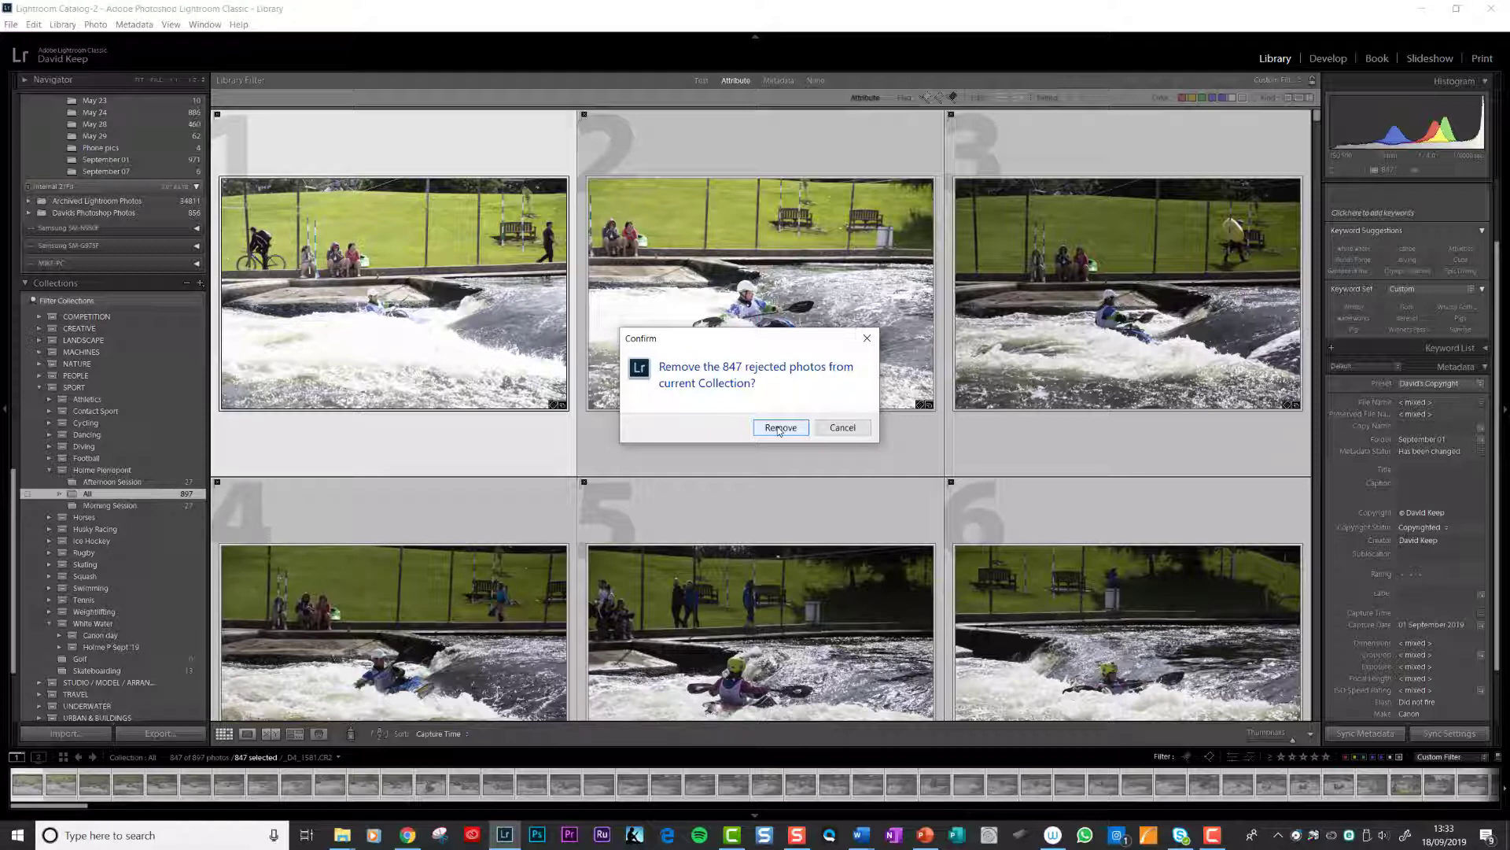
click(828, 427)
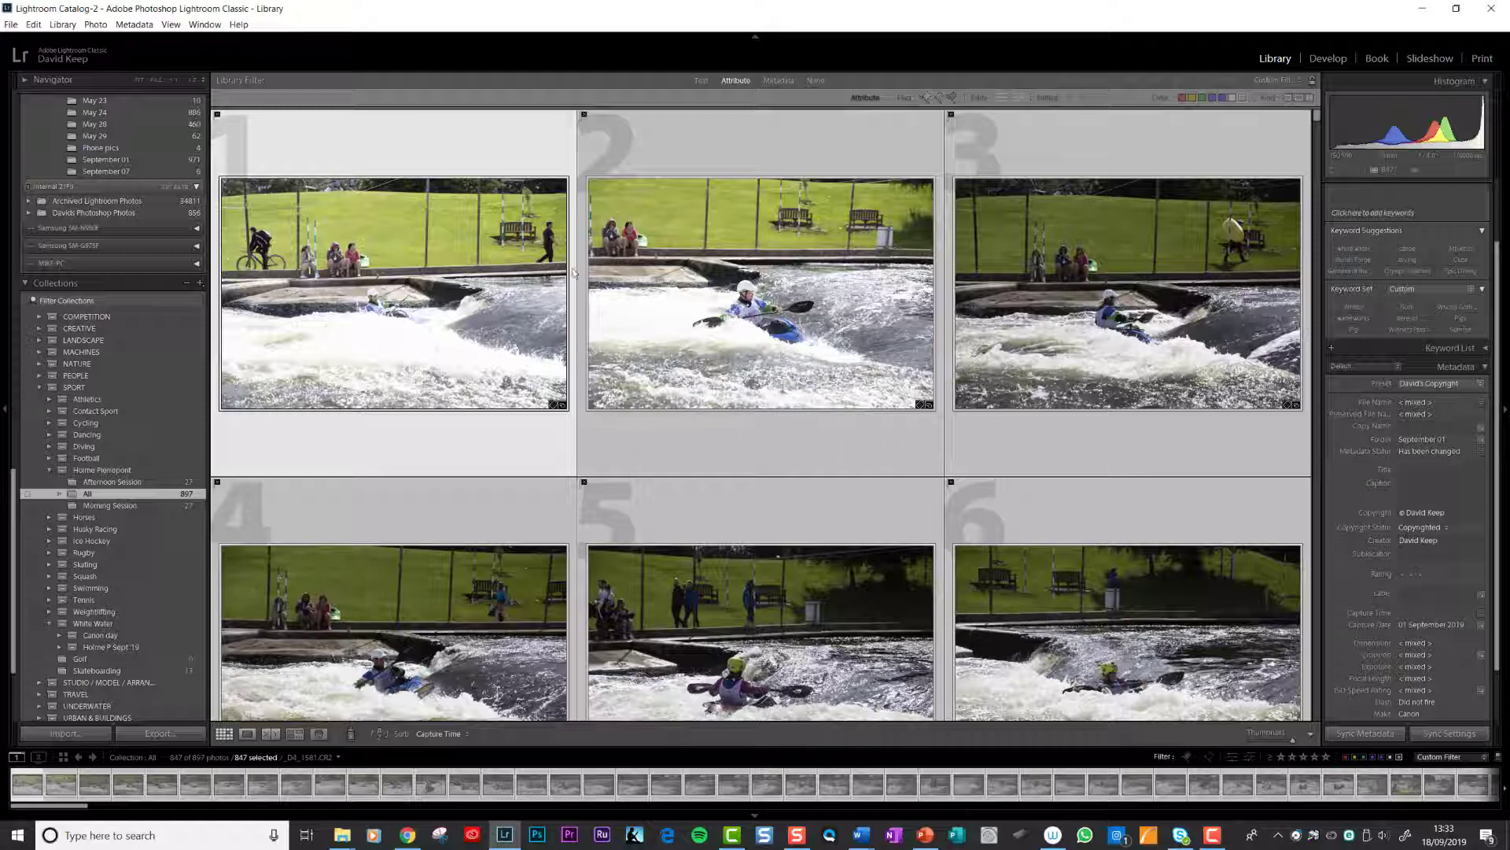
Go from the first rejected photo in the collection to its source folder, September 01, in the library
right_click(401, 292)
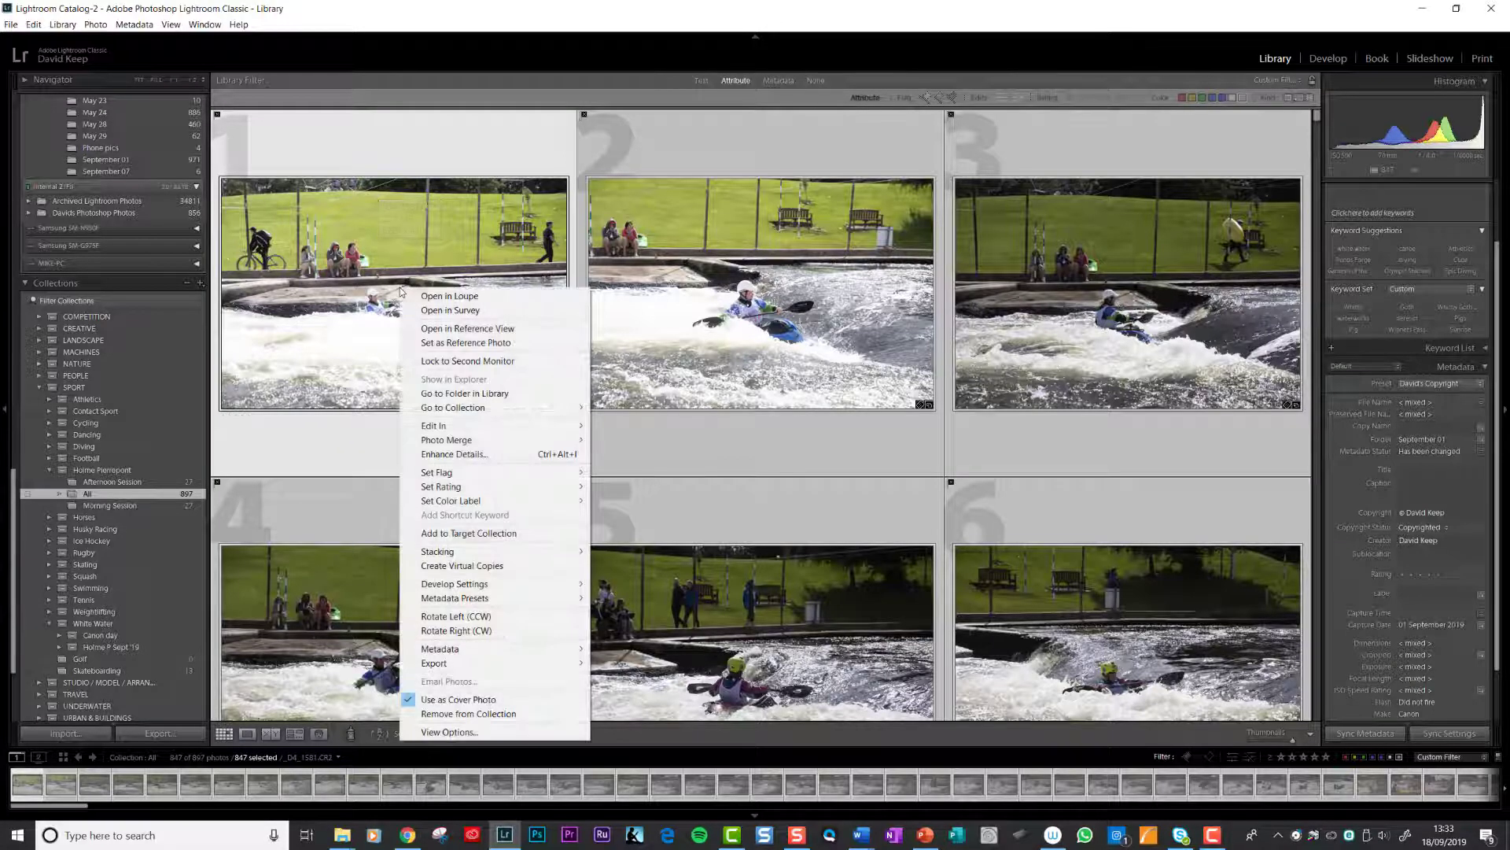
click(461, 393)
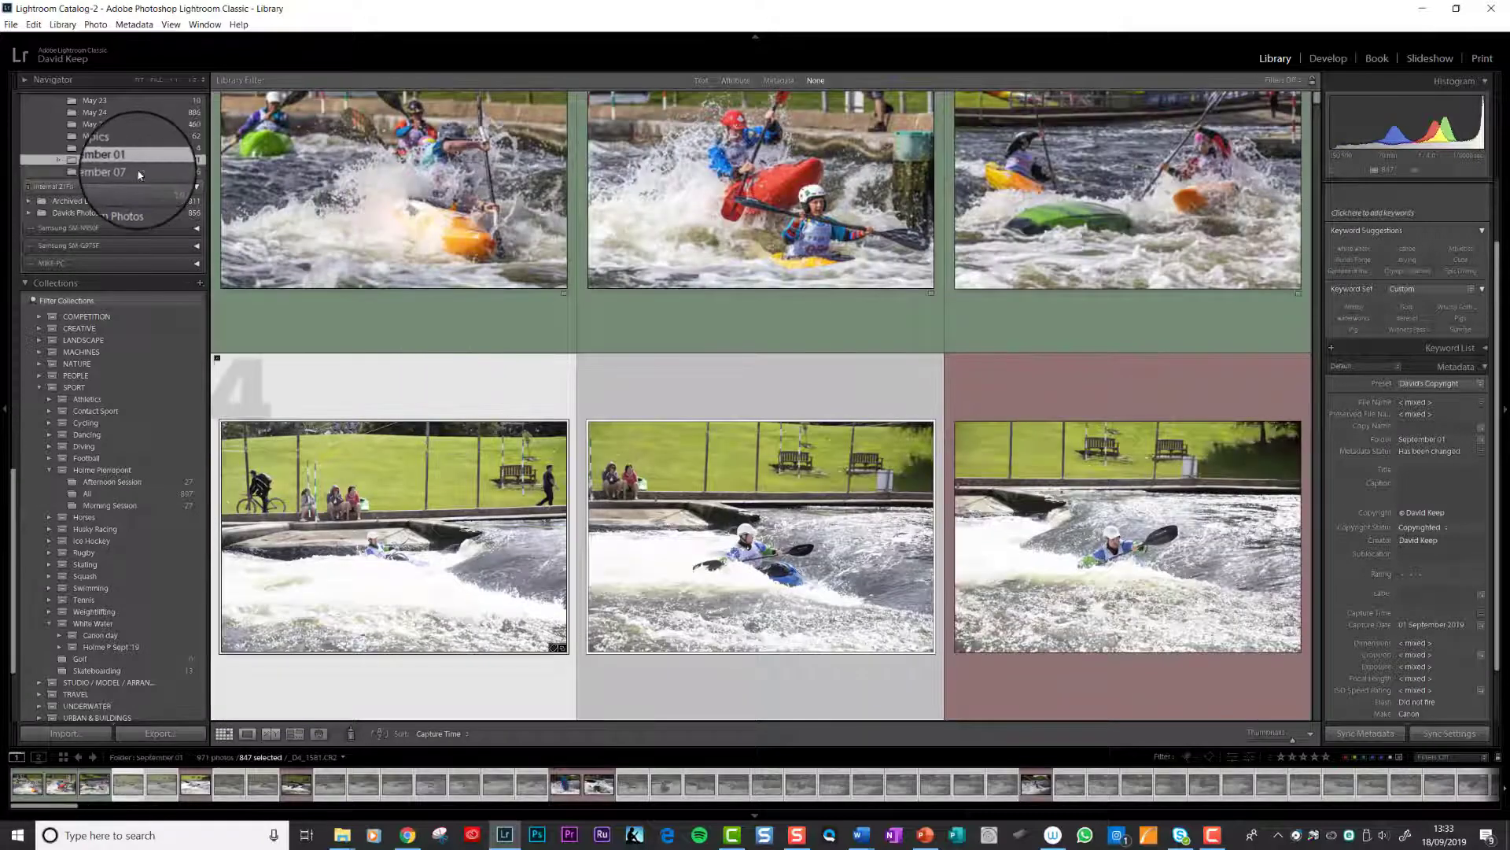
click(112, 161)
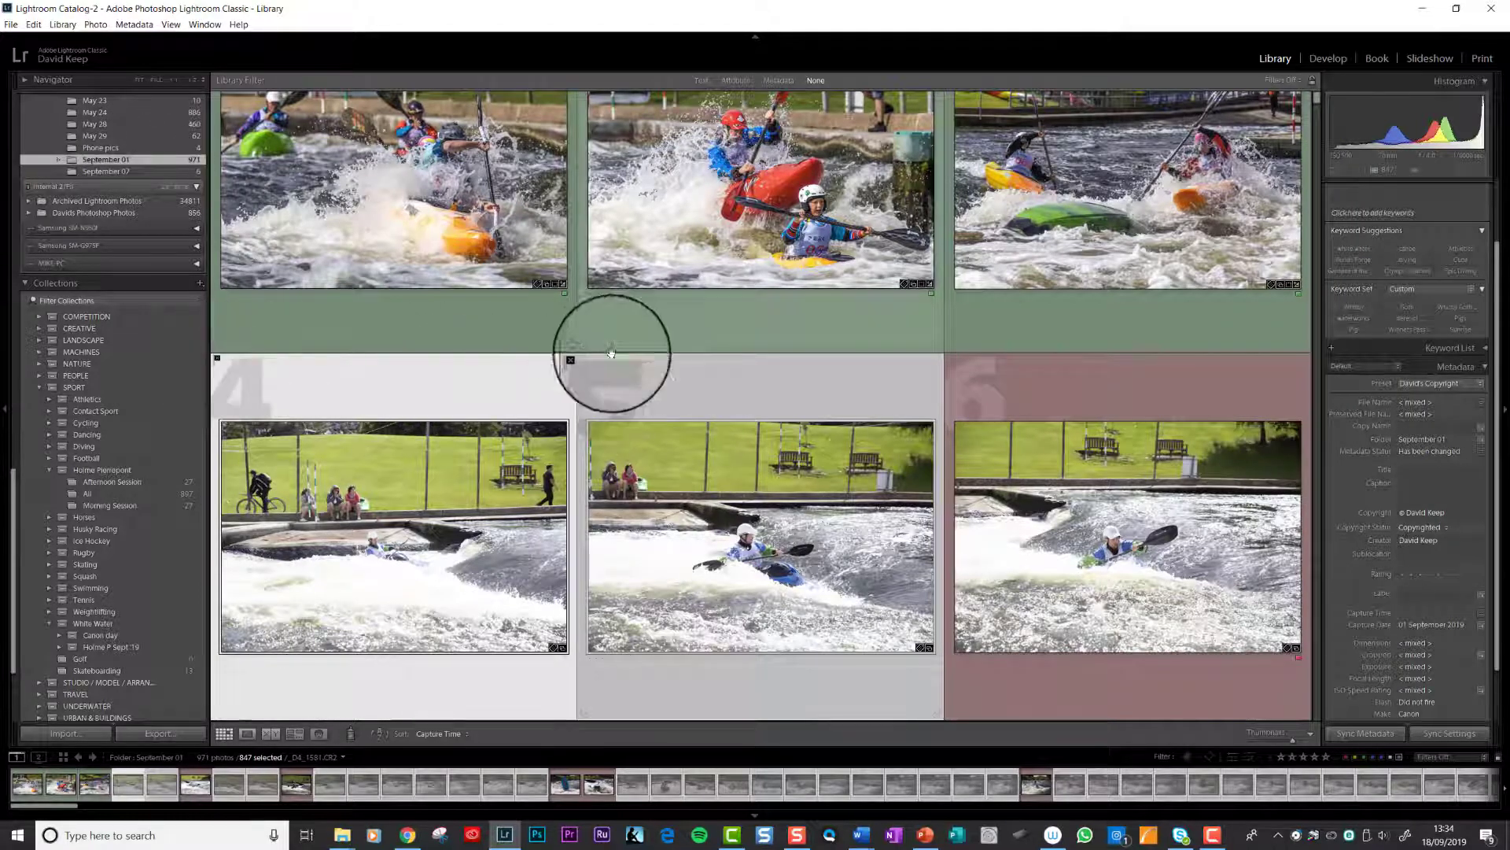
Delete the rejected photos of the September 01 folder from disk rather than only removing them from the catalog
click(96, 25)
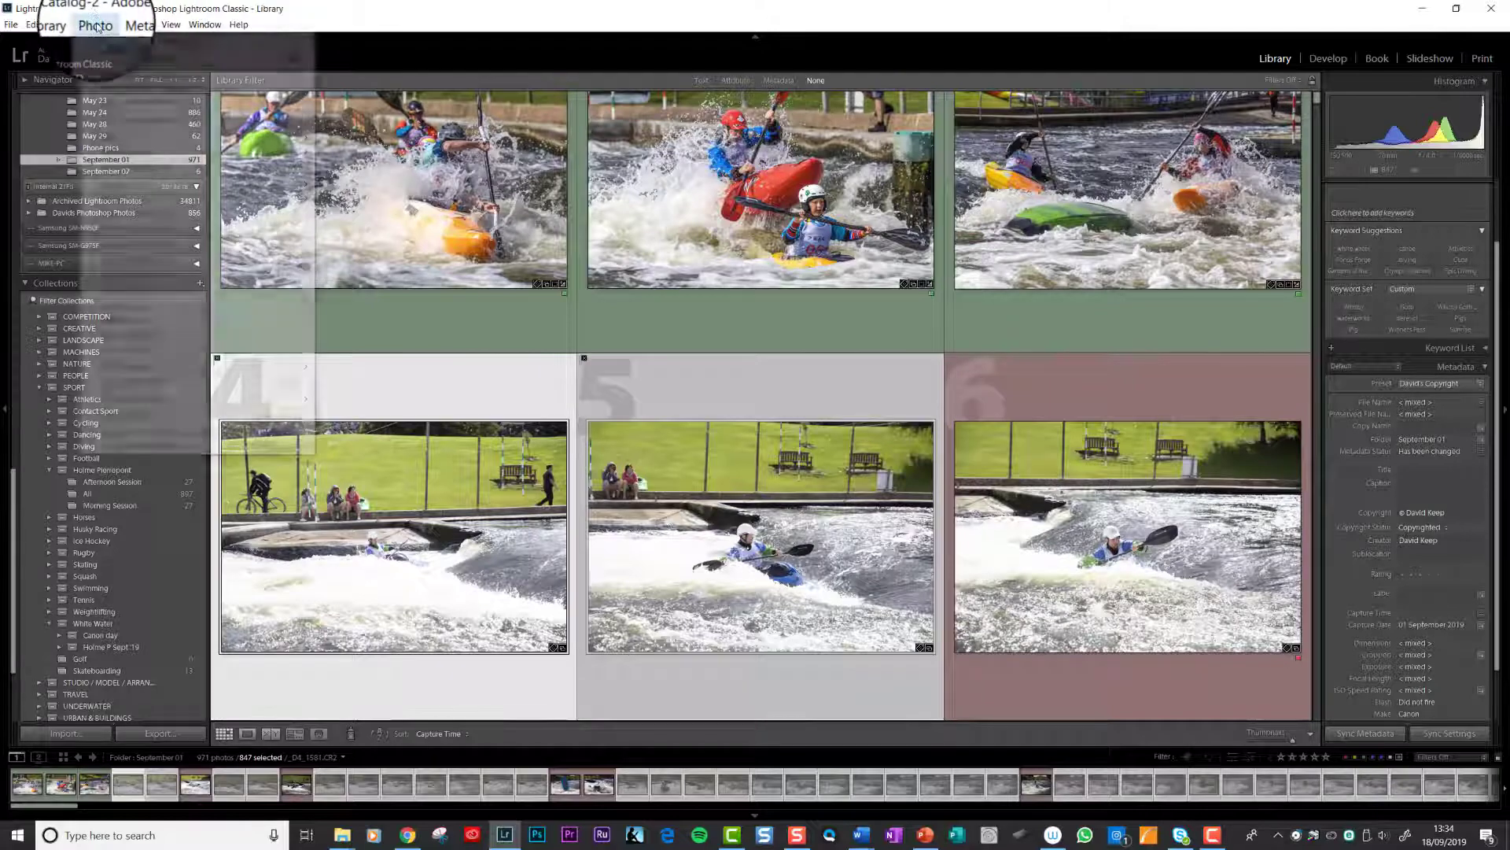
click(150, 447)
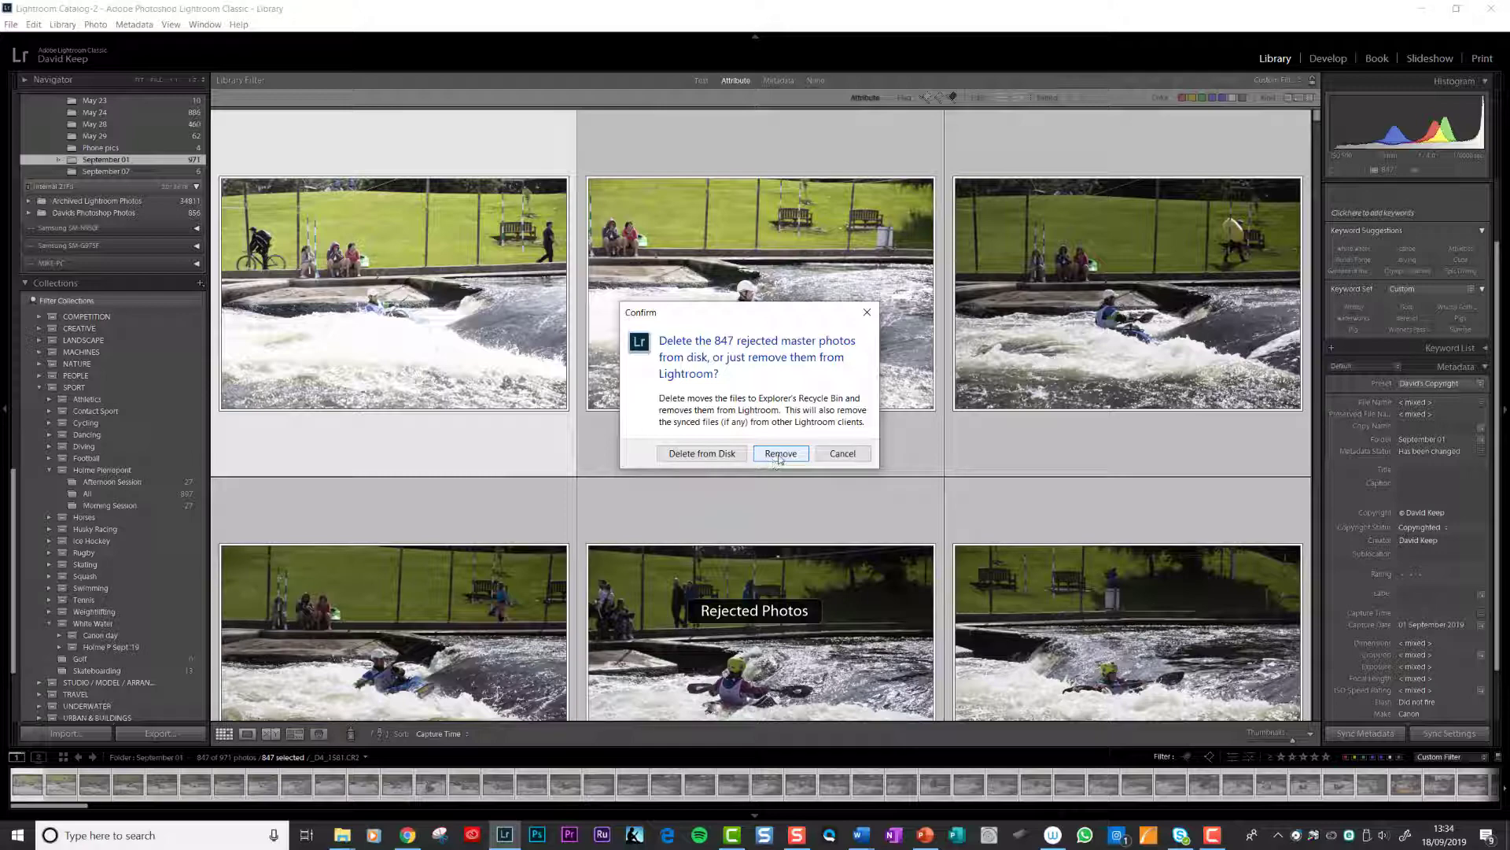
click(696, 454)
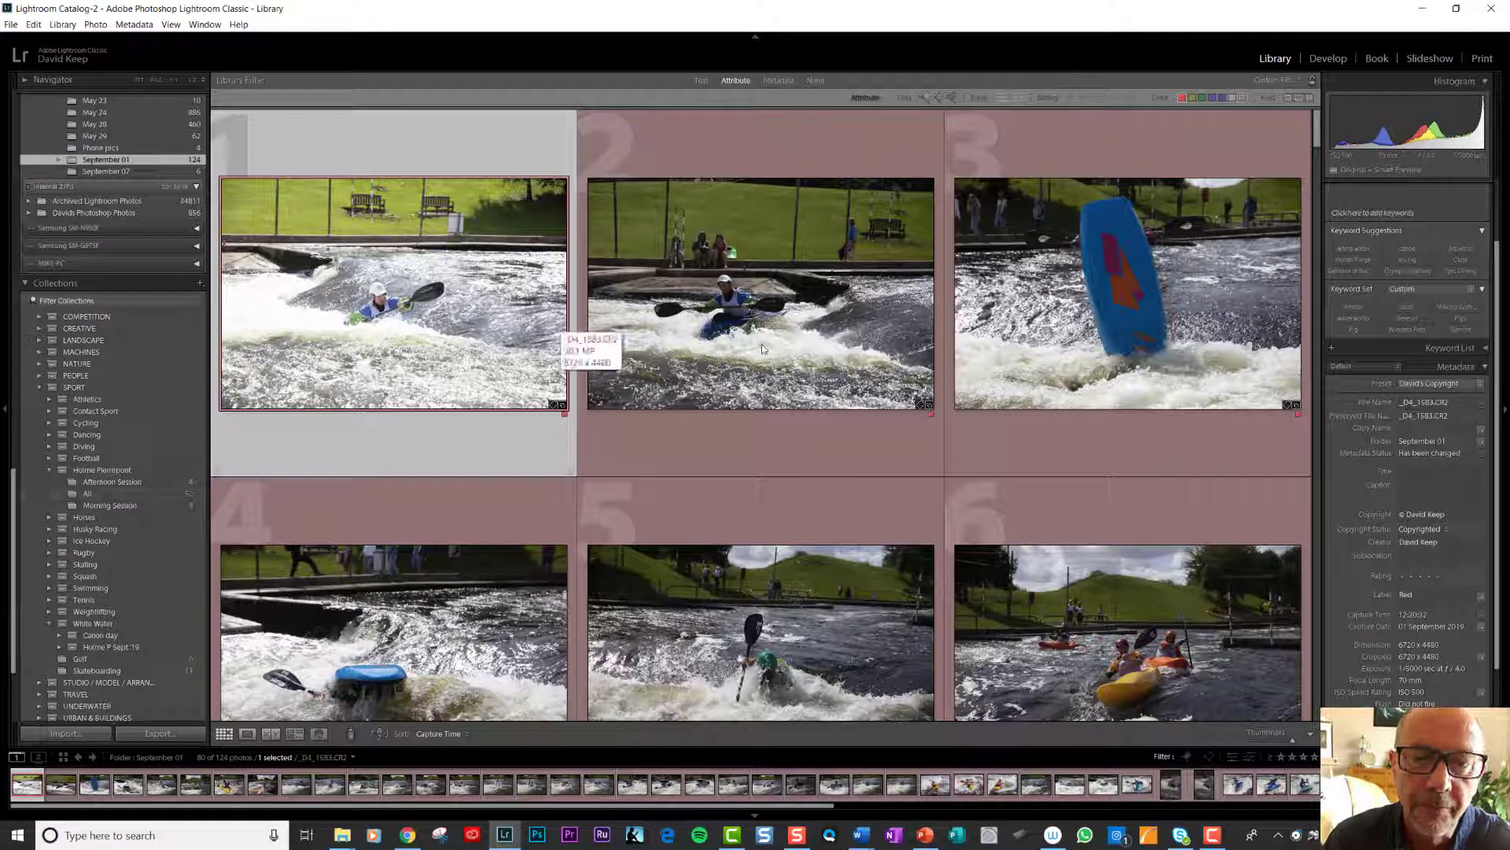
Look through the remaining Red-labelled kayaking photos in the September 01 folder, down to the last one and back up
scroll(774, 351, down, 5)
scroll(764, 358, down, 10)
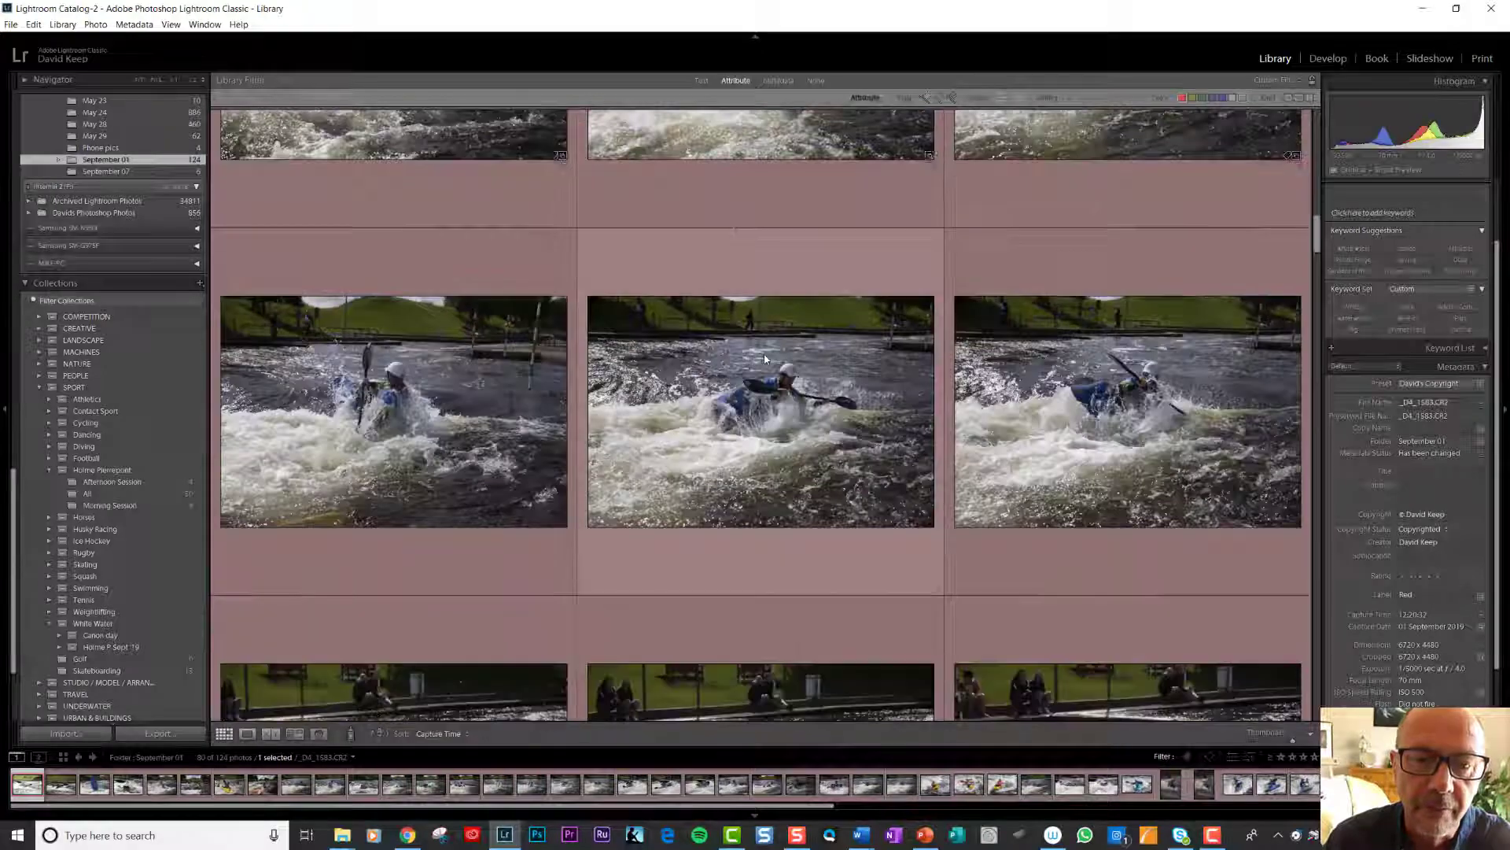
scroll(764, 359, down, 10)
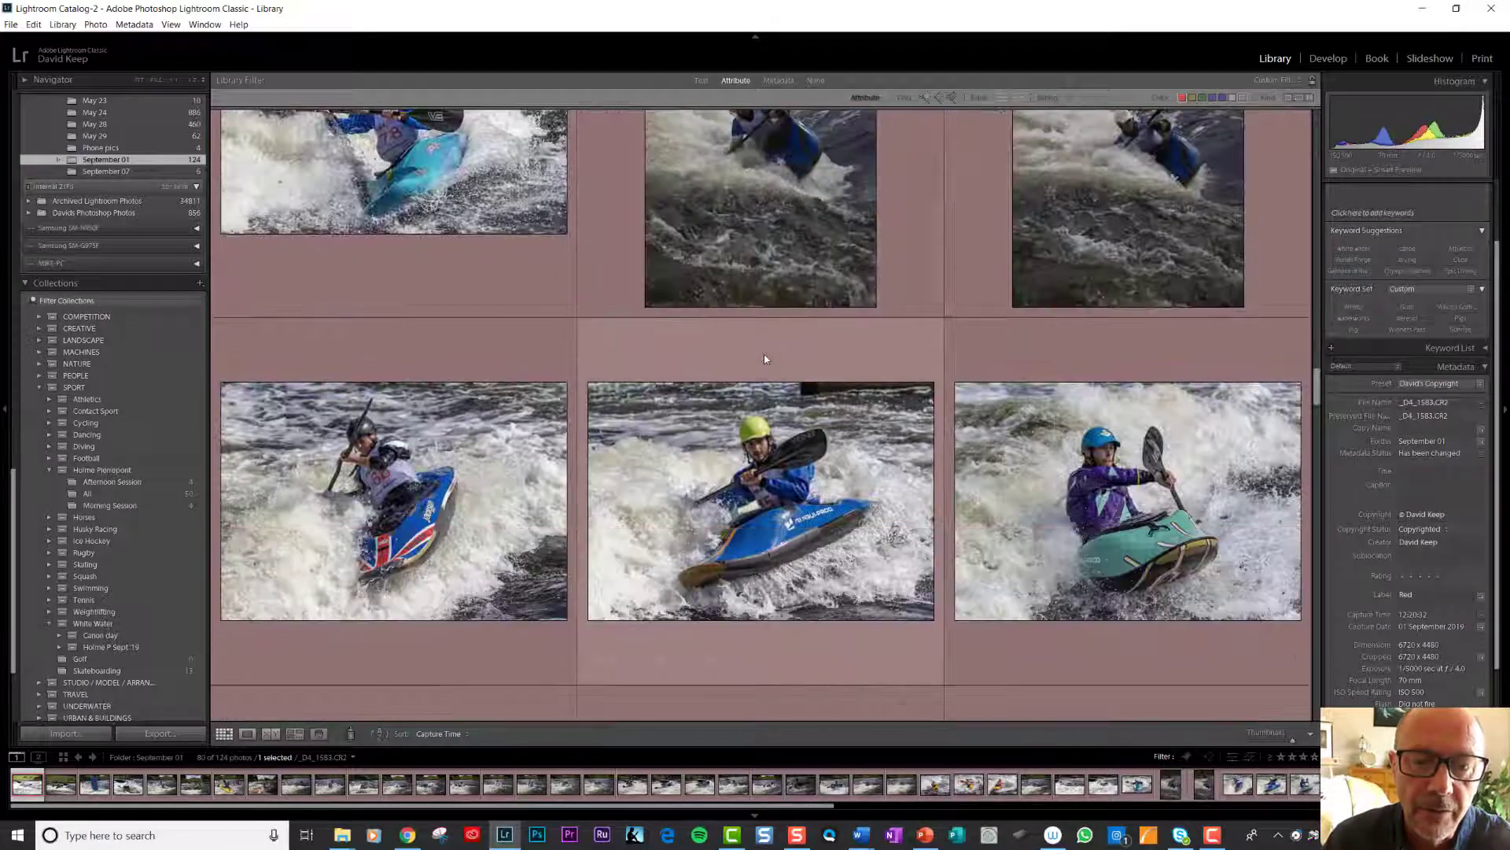
scroll(765, 360, down, 10)
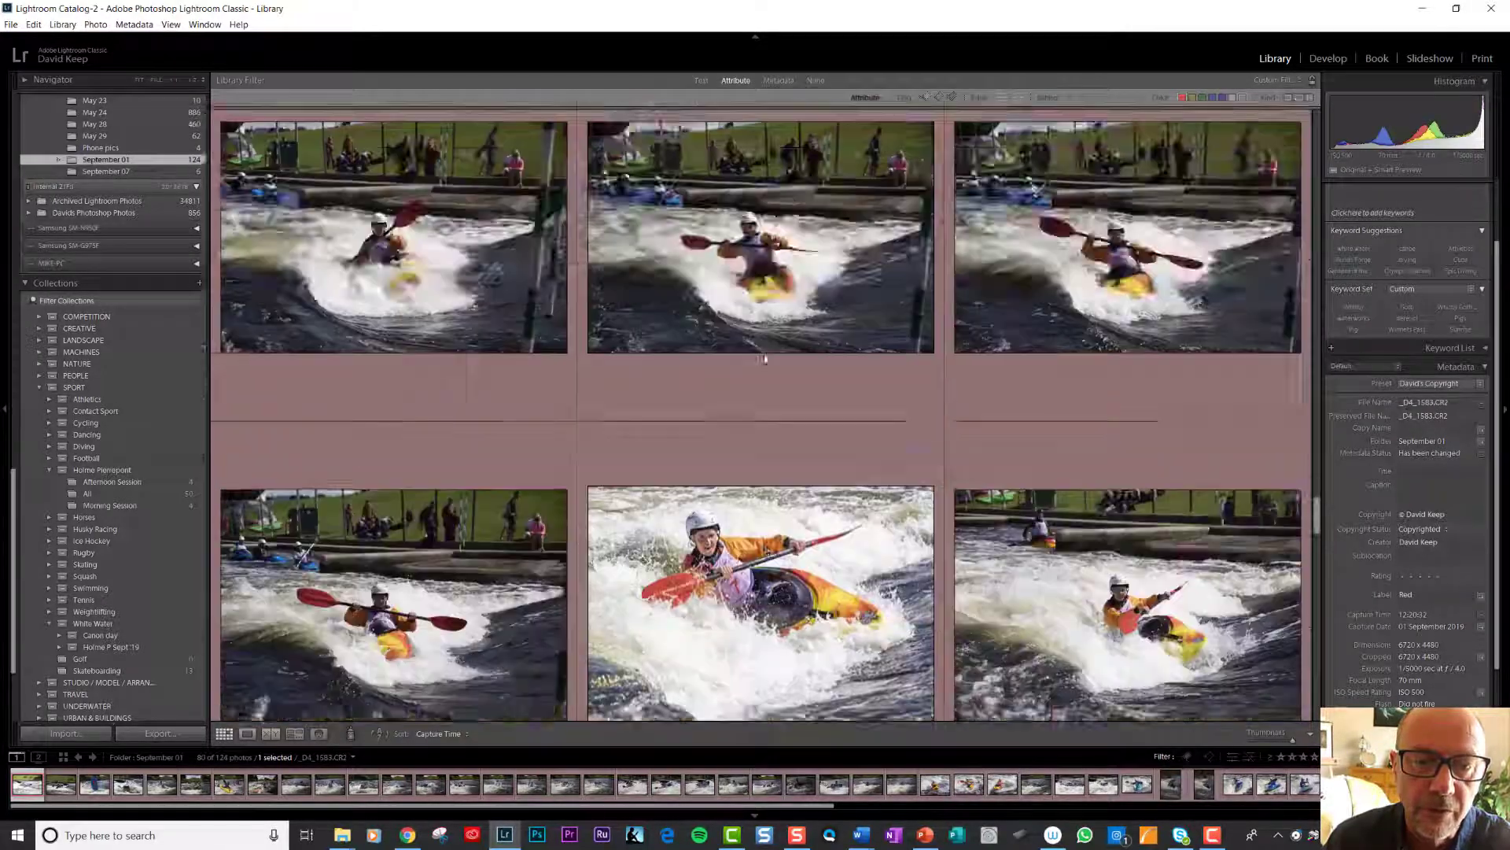
scroll(764, 360, down, 8)
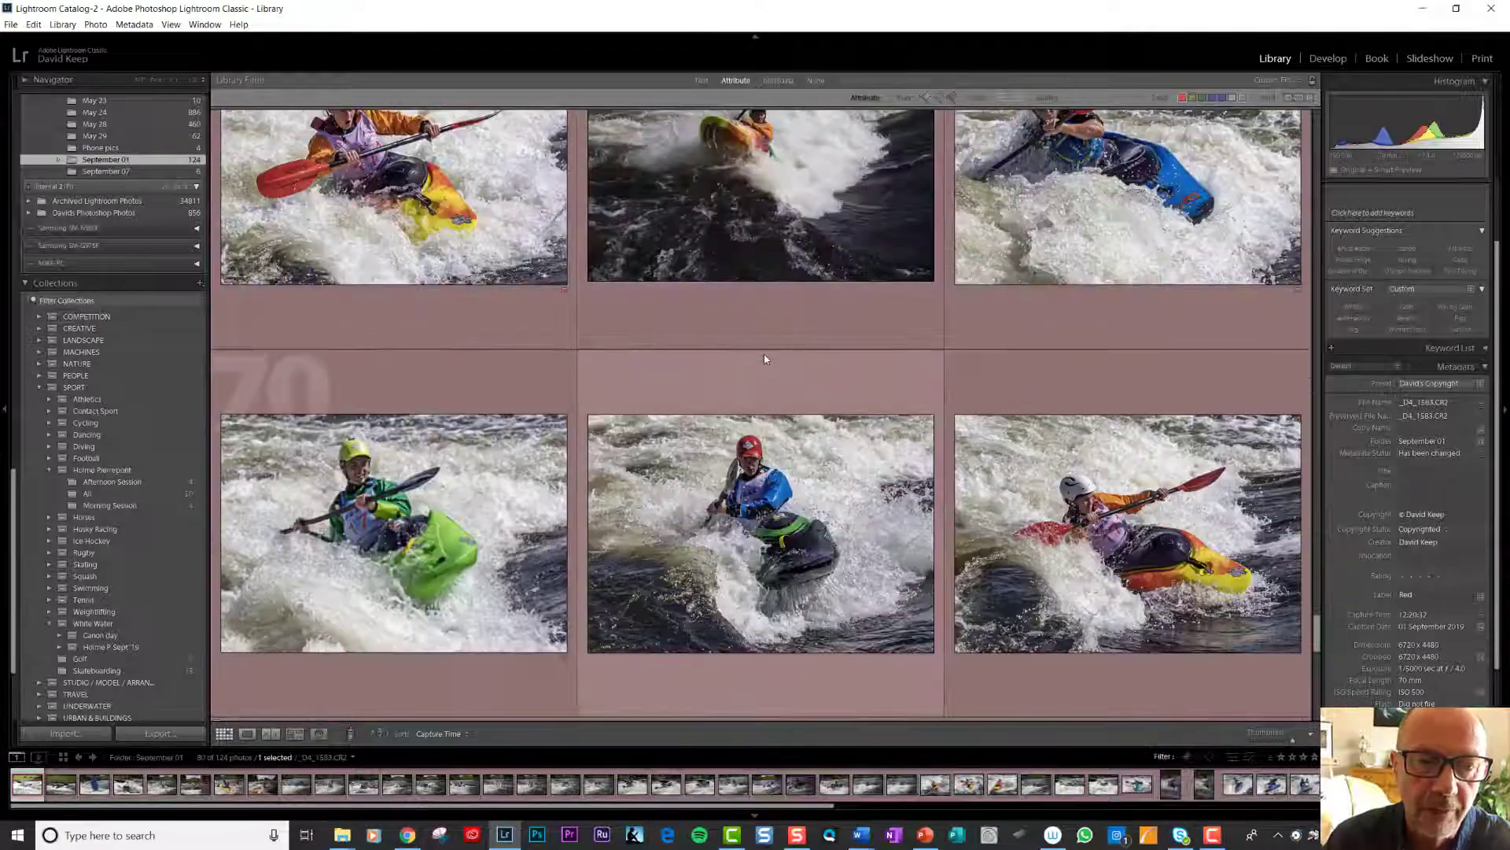
scroll(765, 359, down, 10)
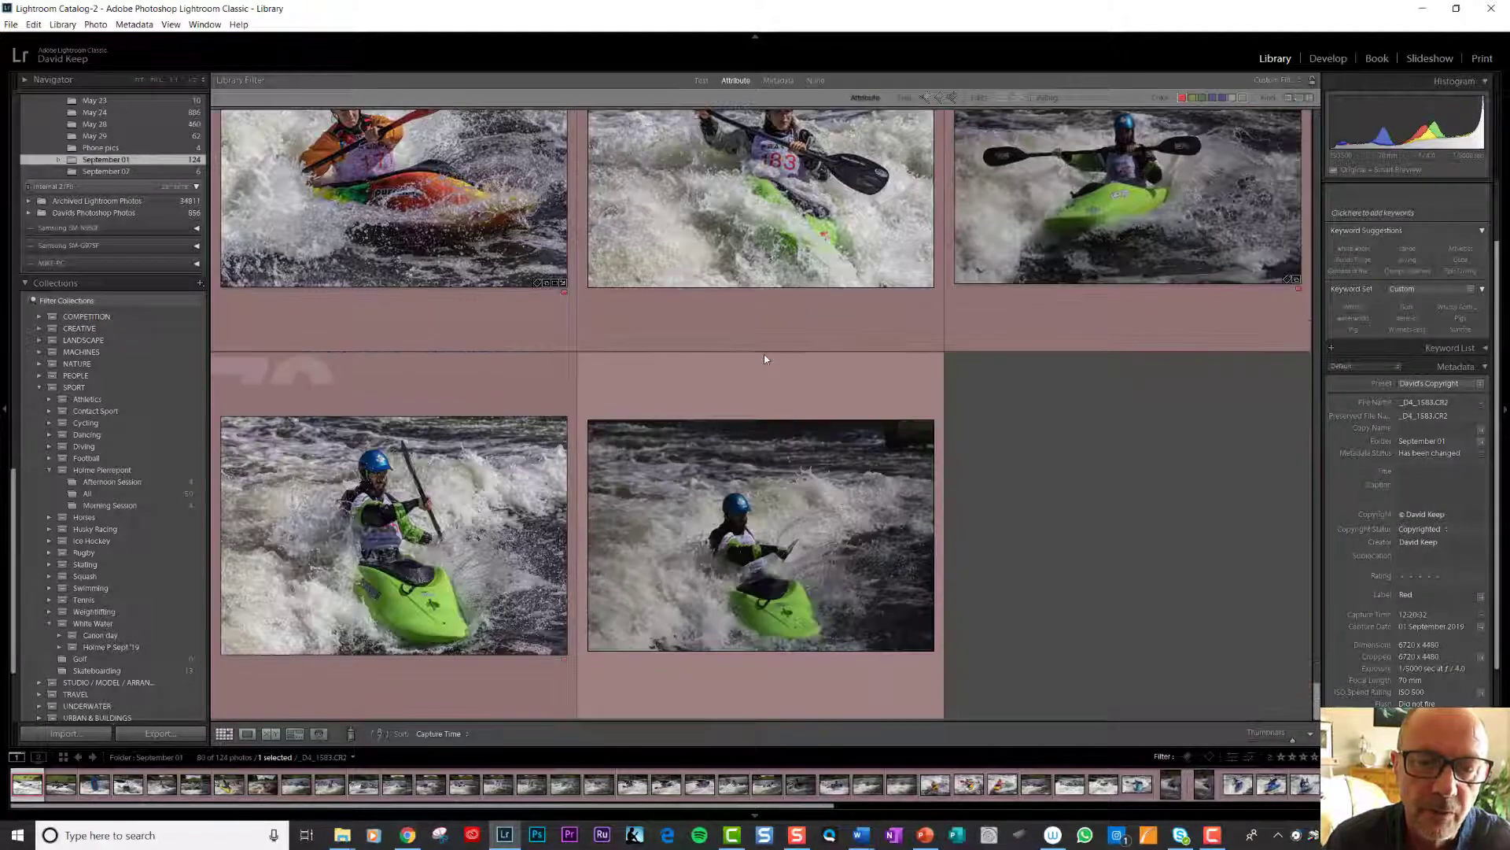
scroll(765, 359, up, 10)
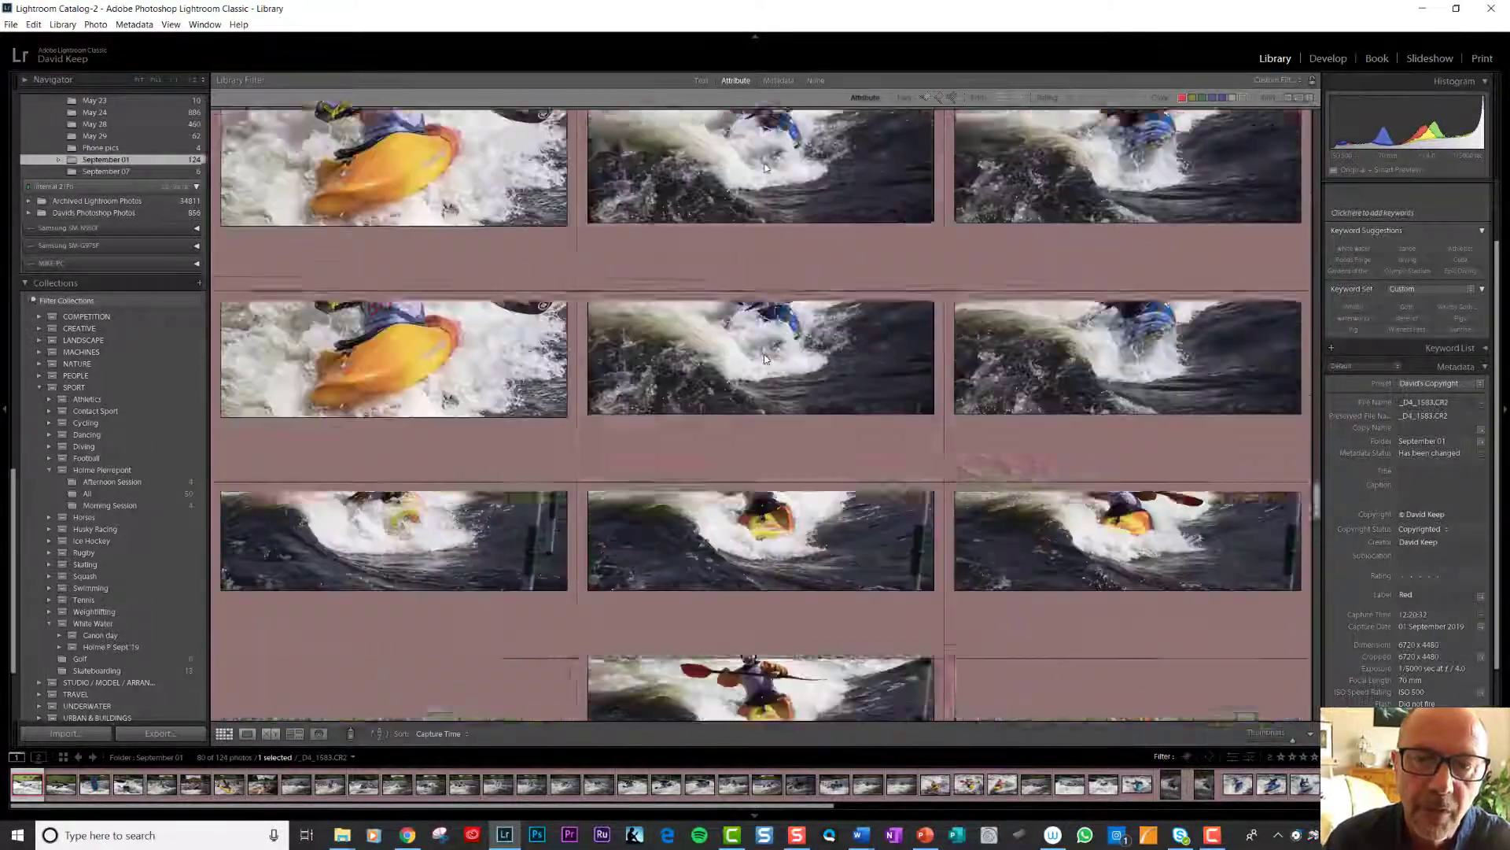
scroll(765, 359, up, 10)
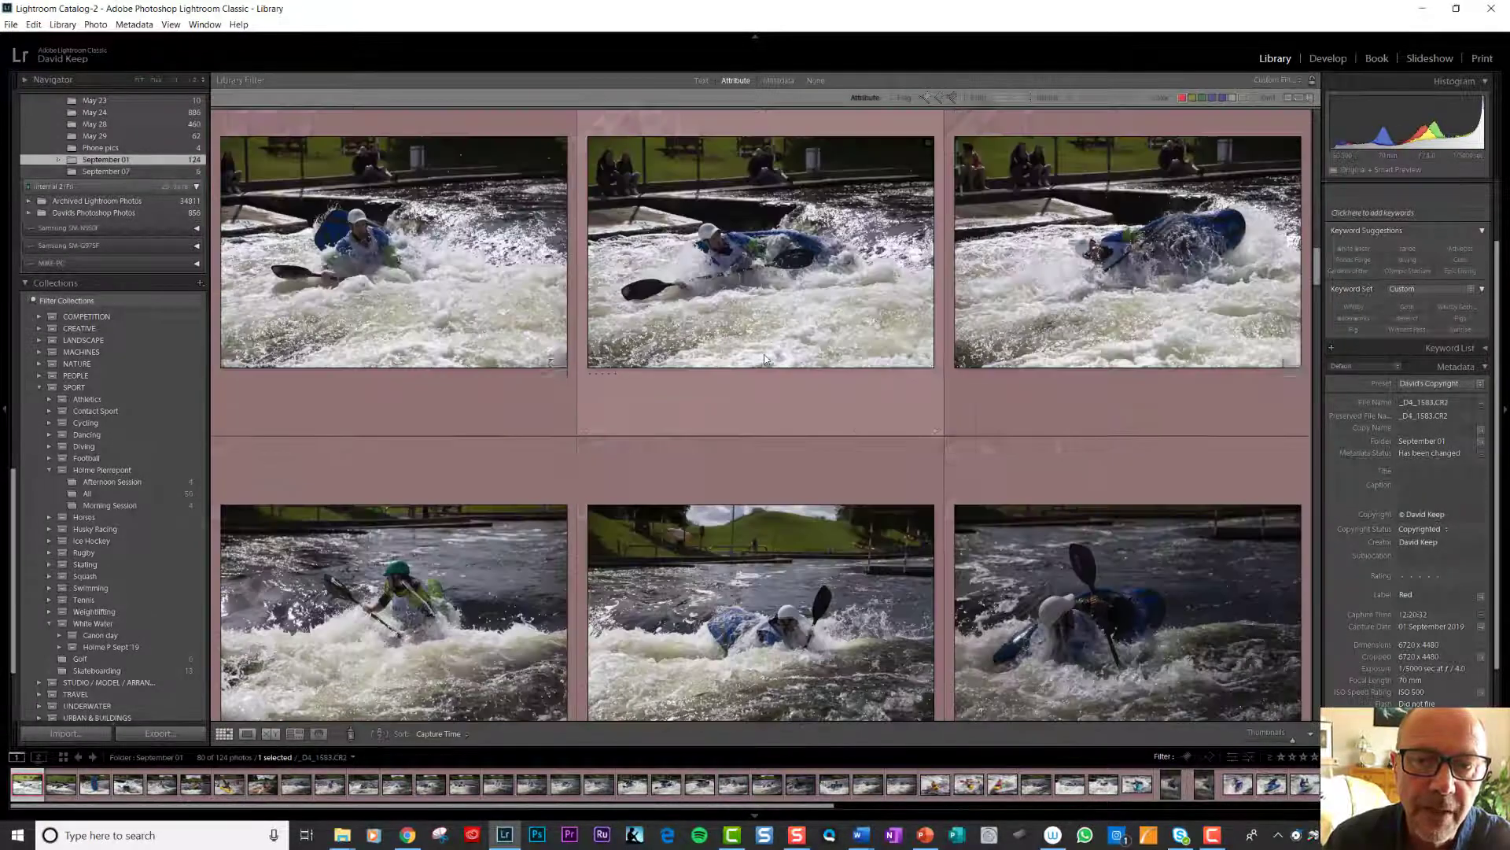